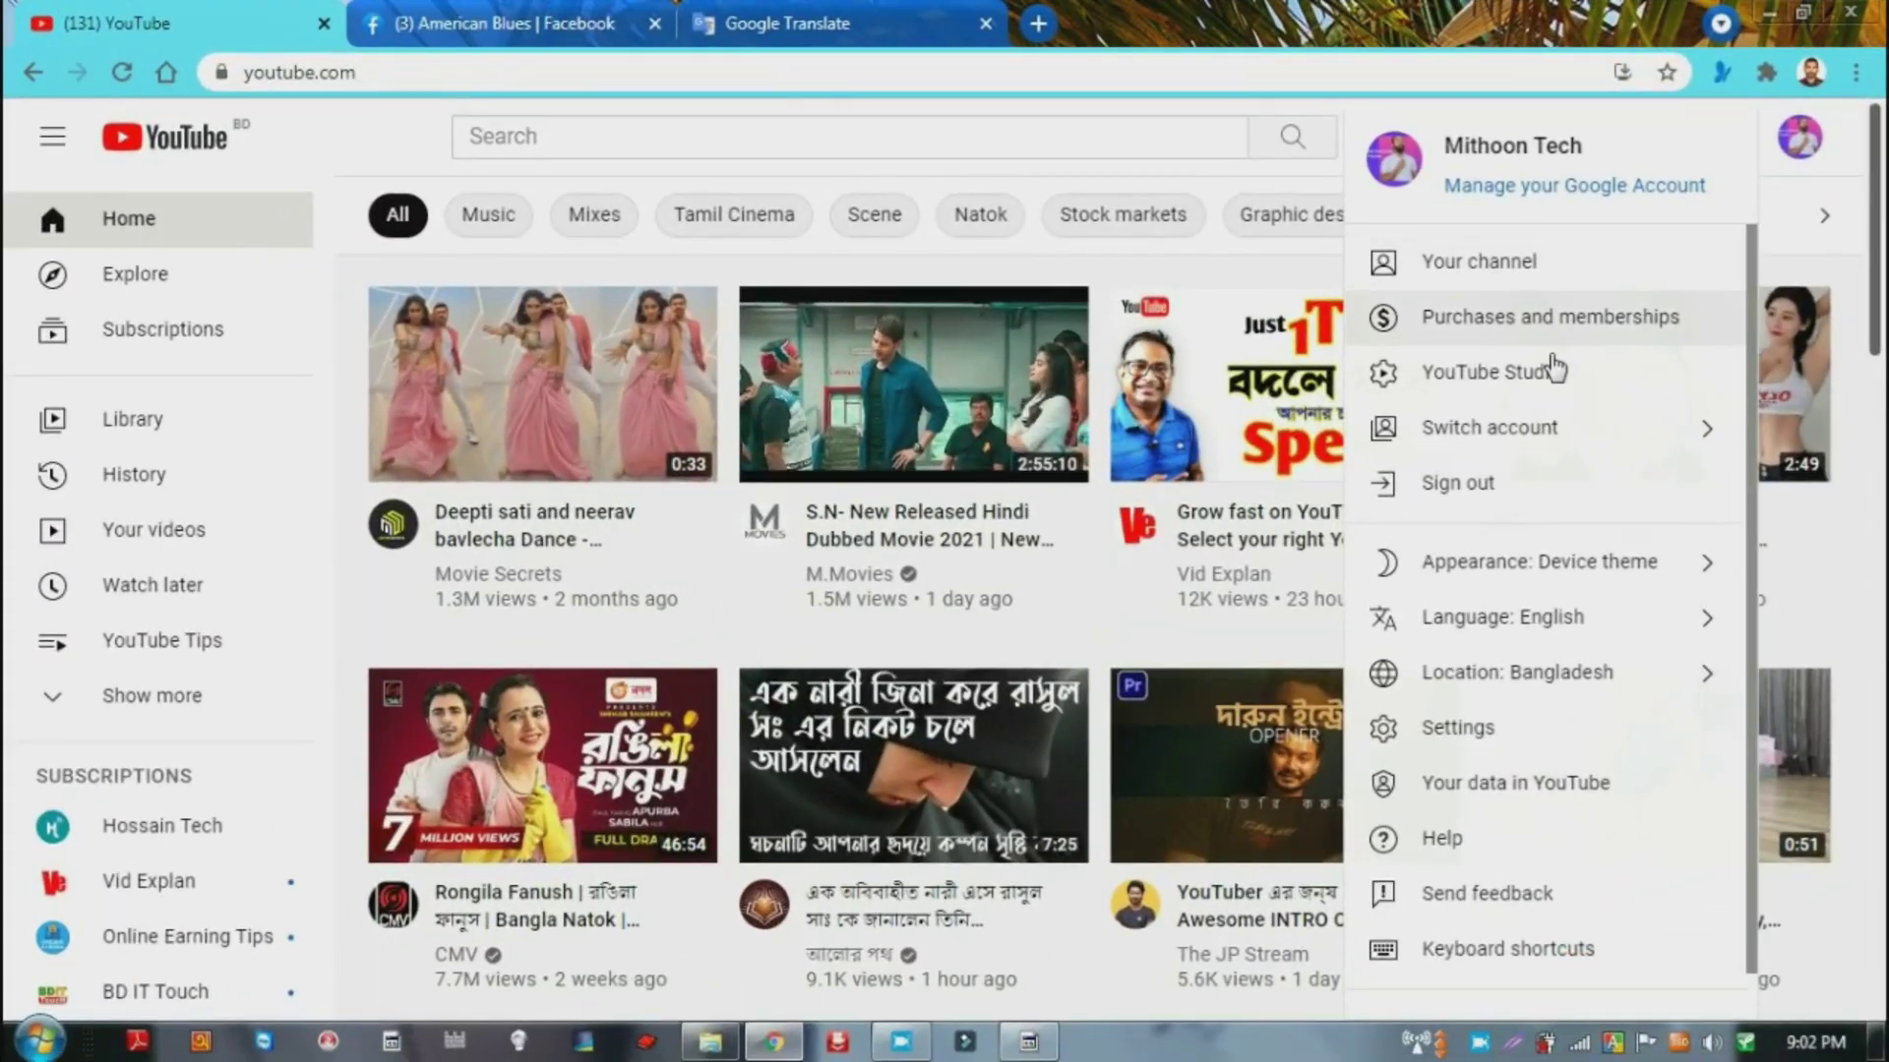
Open the end screen editor for the scheduled video dated Sep 24, 2021 from the channel content in YouTube Studio.
click(1547, 384)
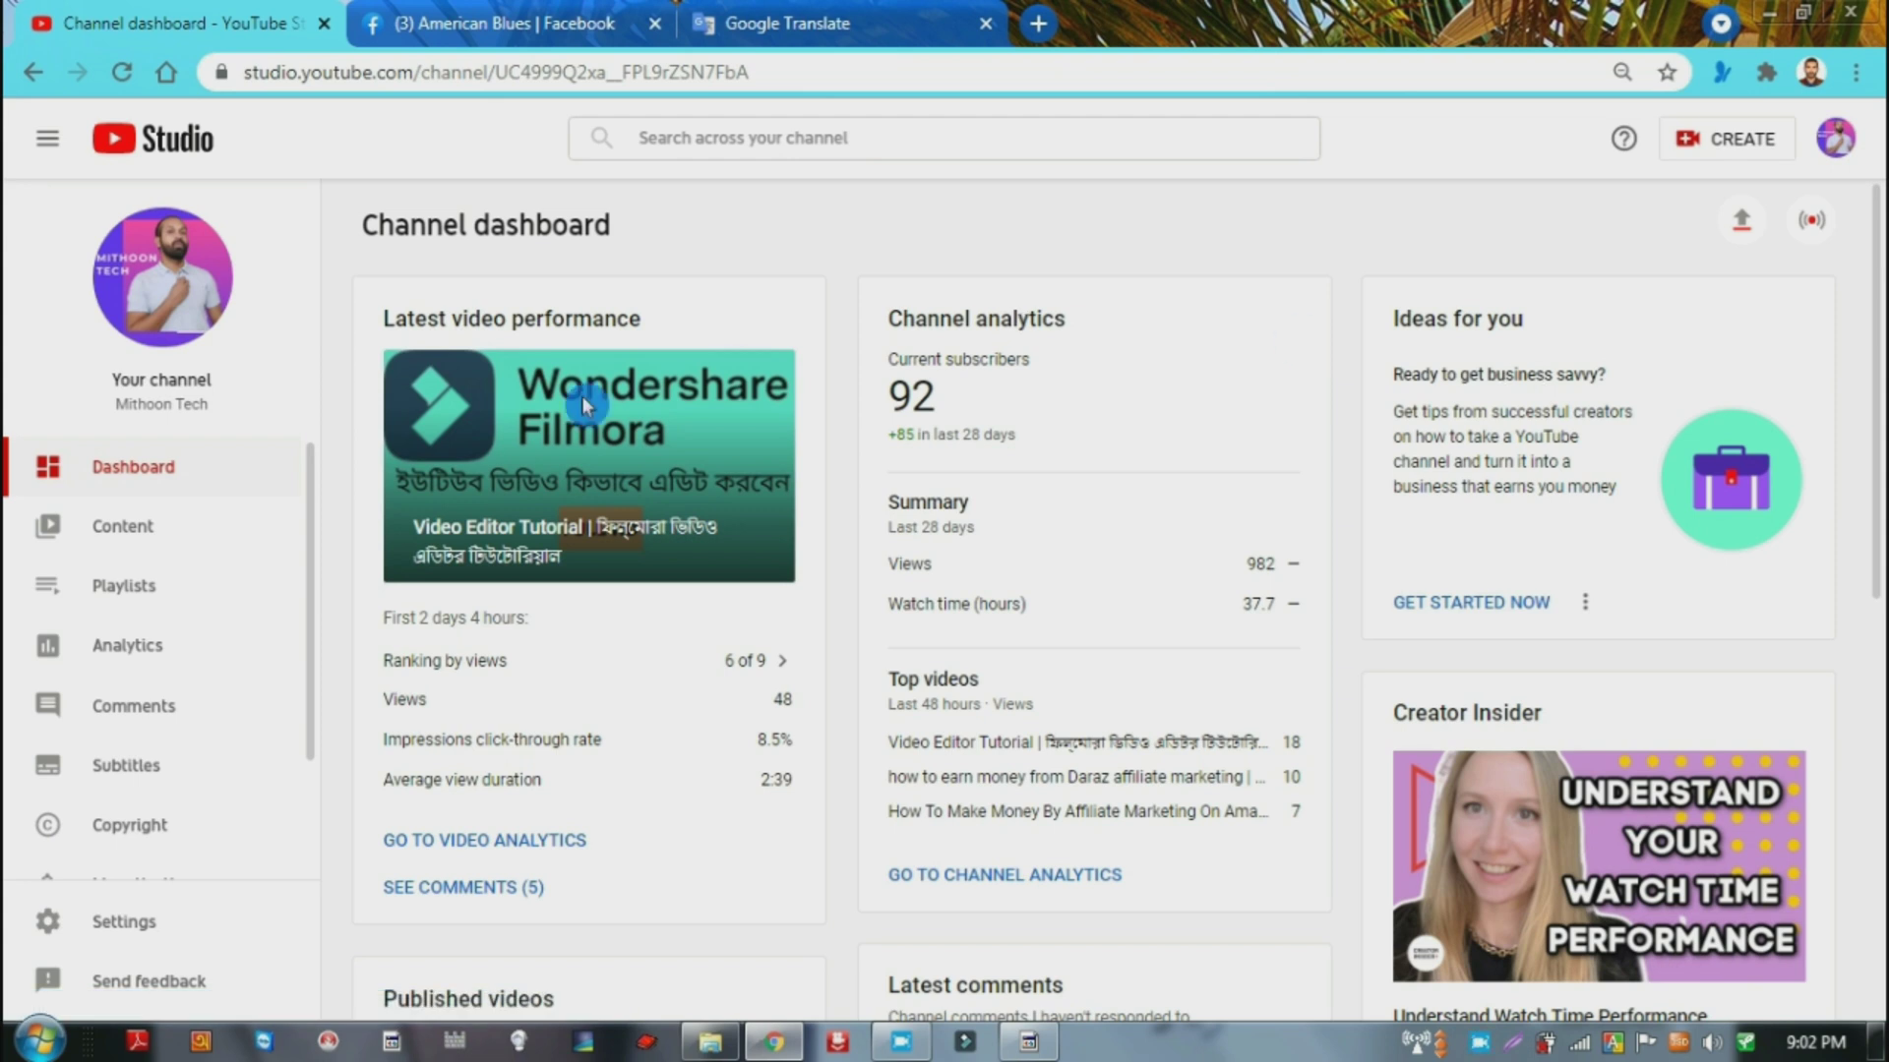
click(152, 536)
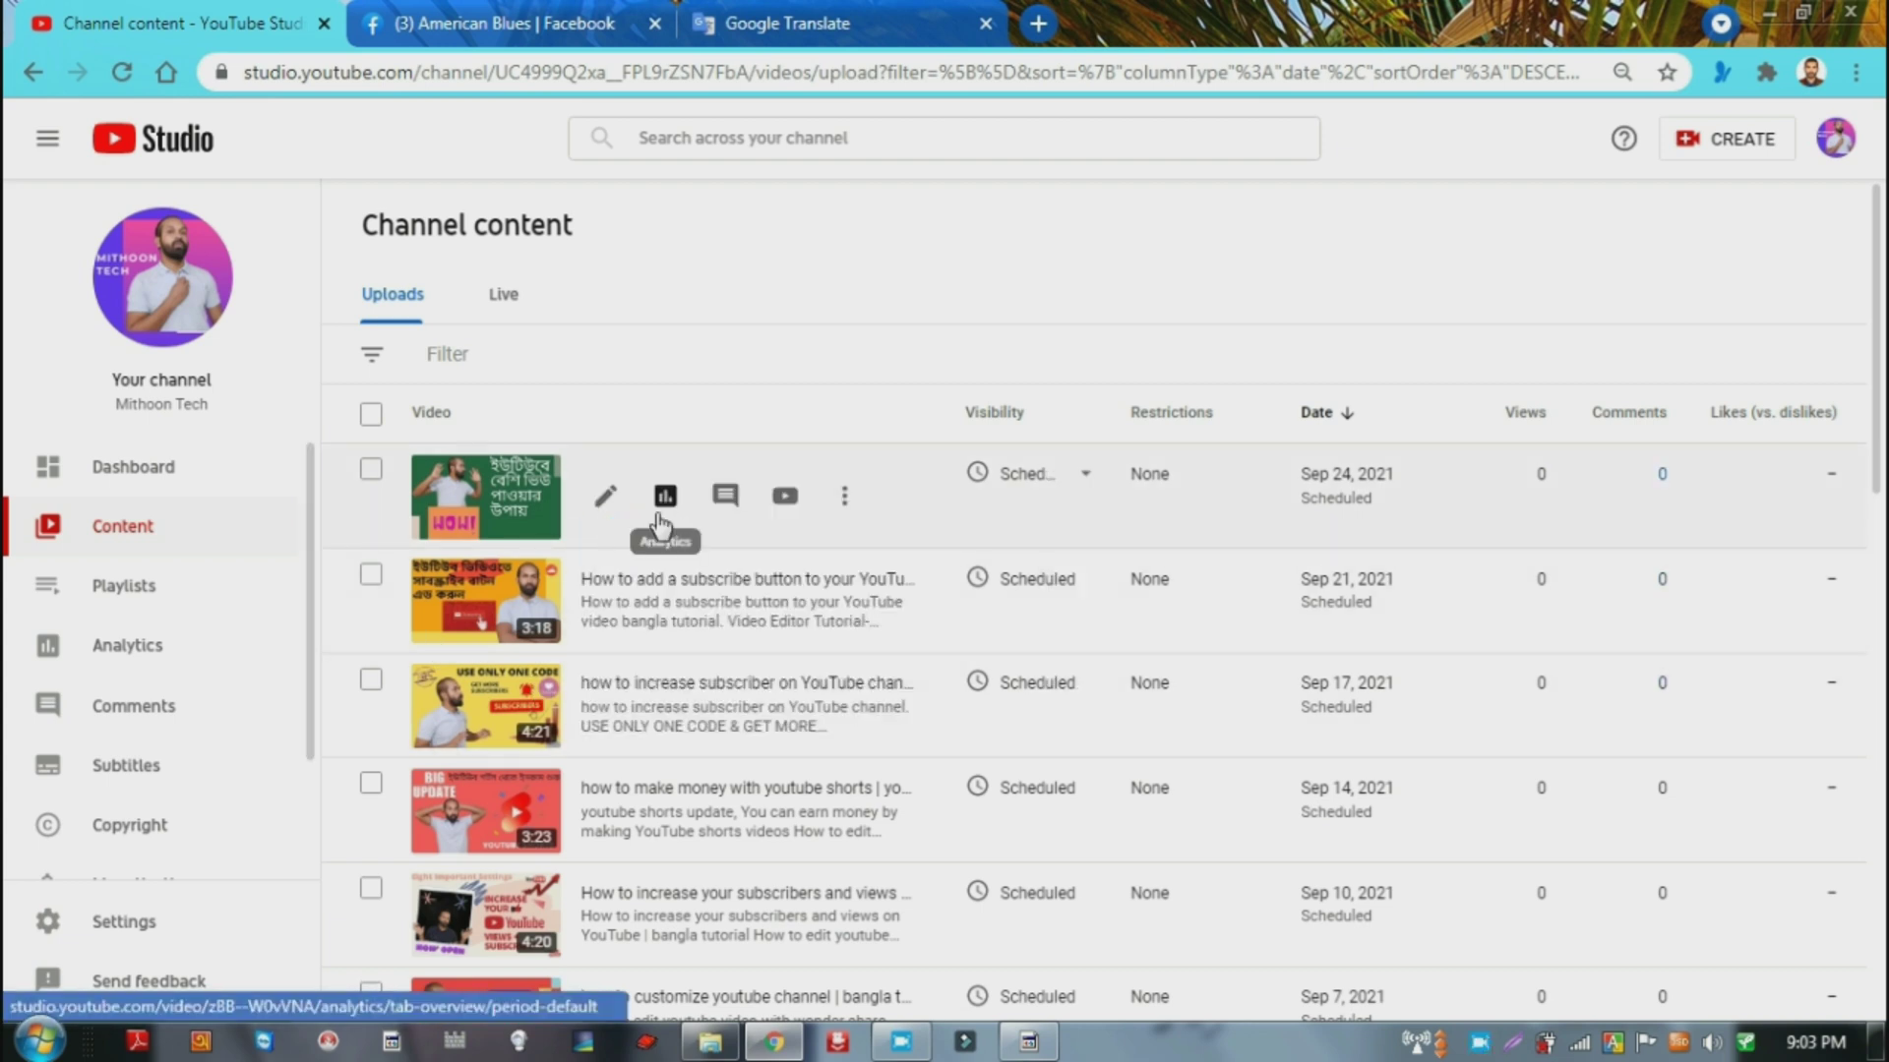
click(606, 499)
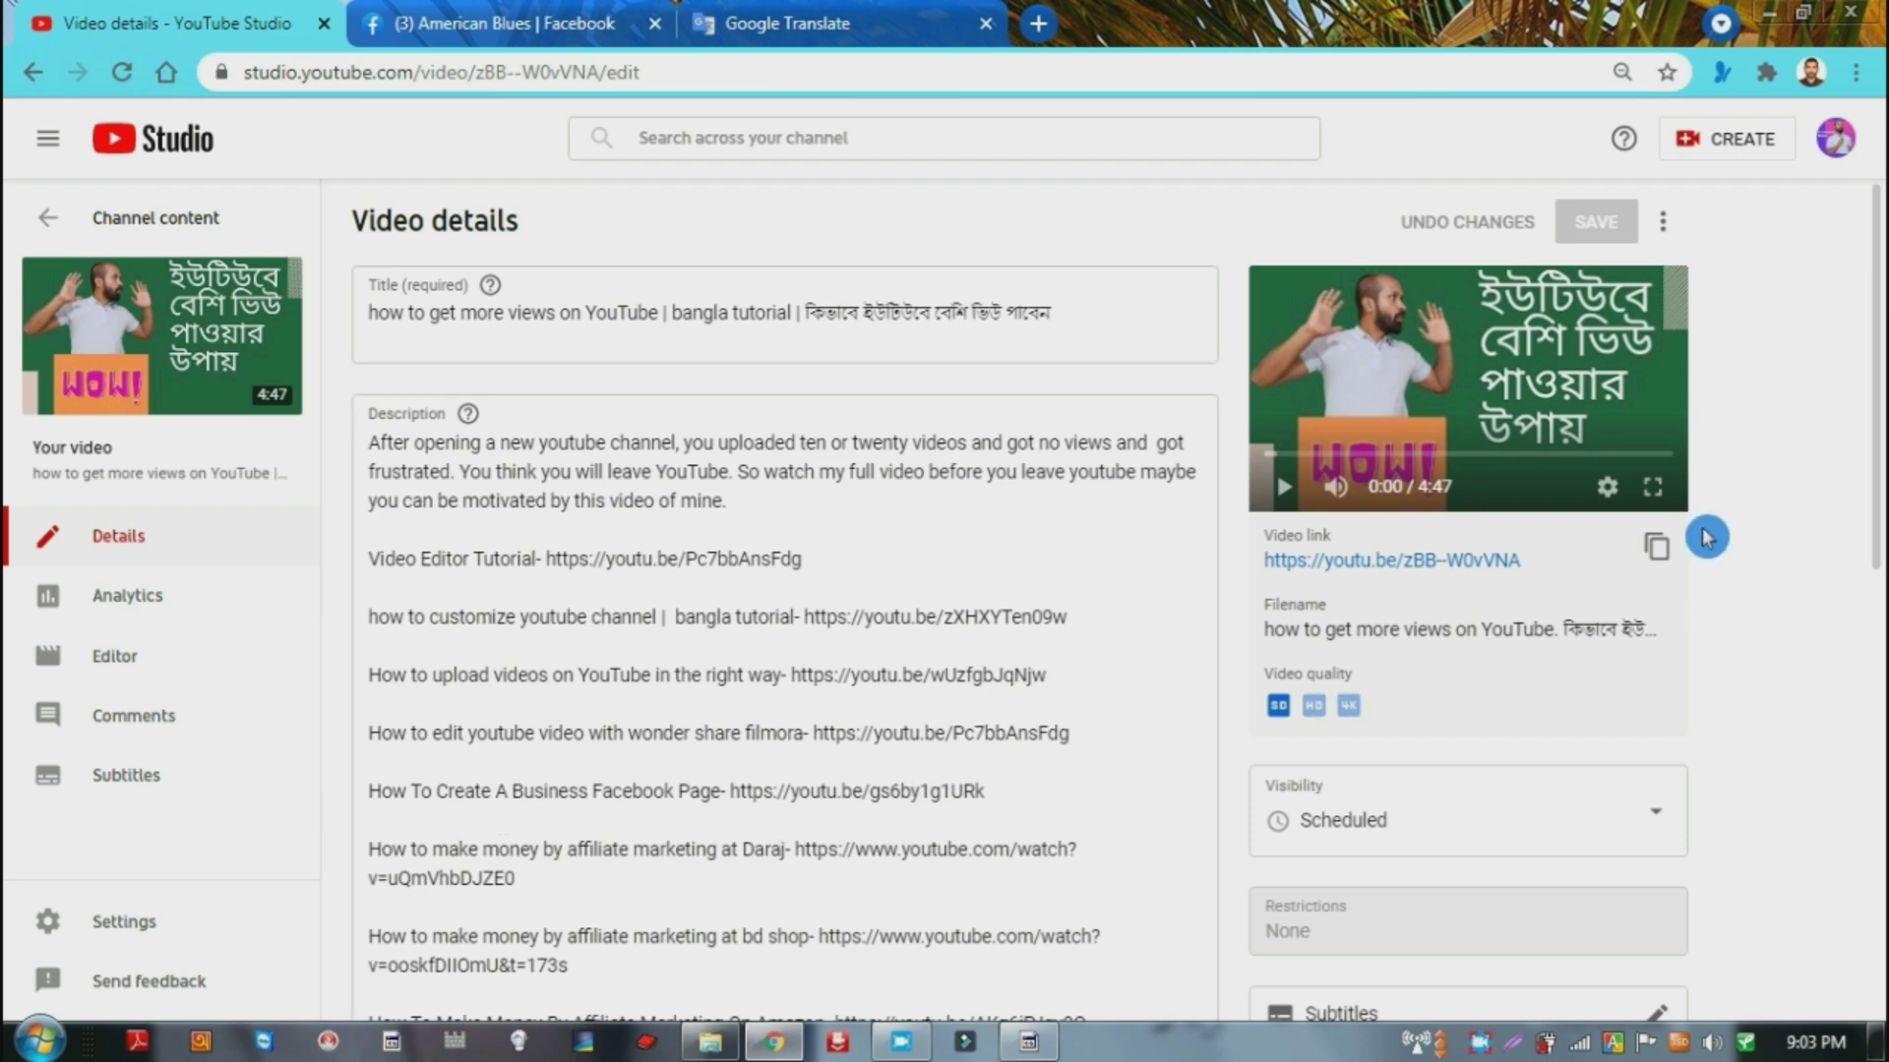
drag(1871, 461, 1877, 690)
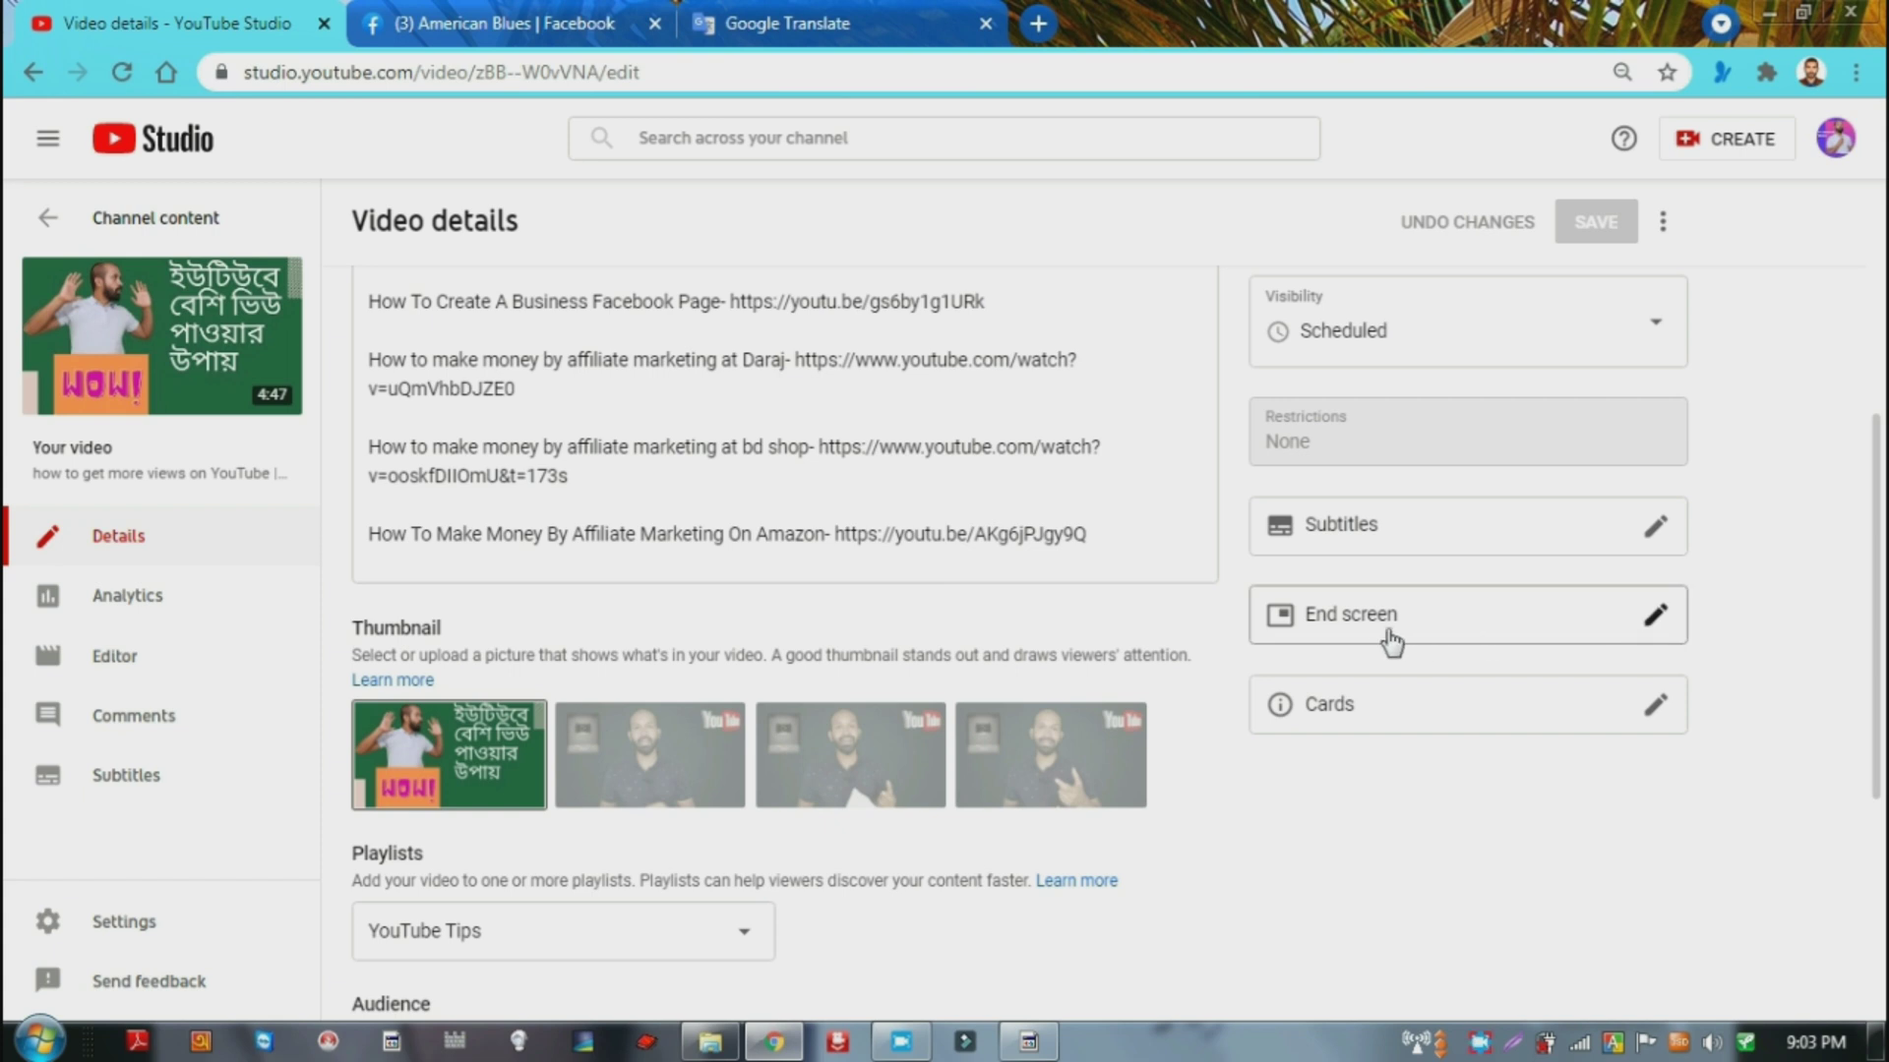
click(1615, 634)
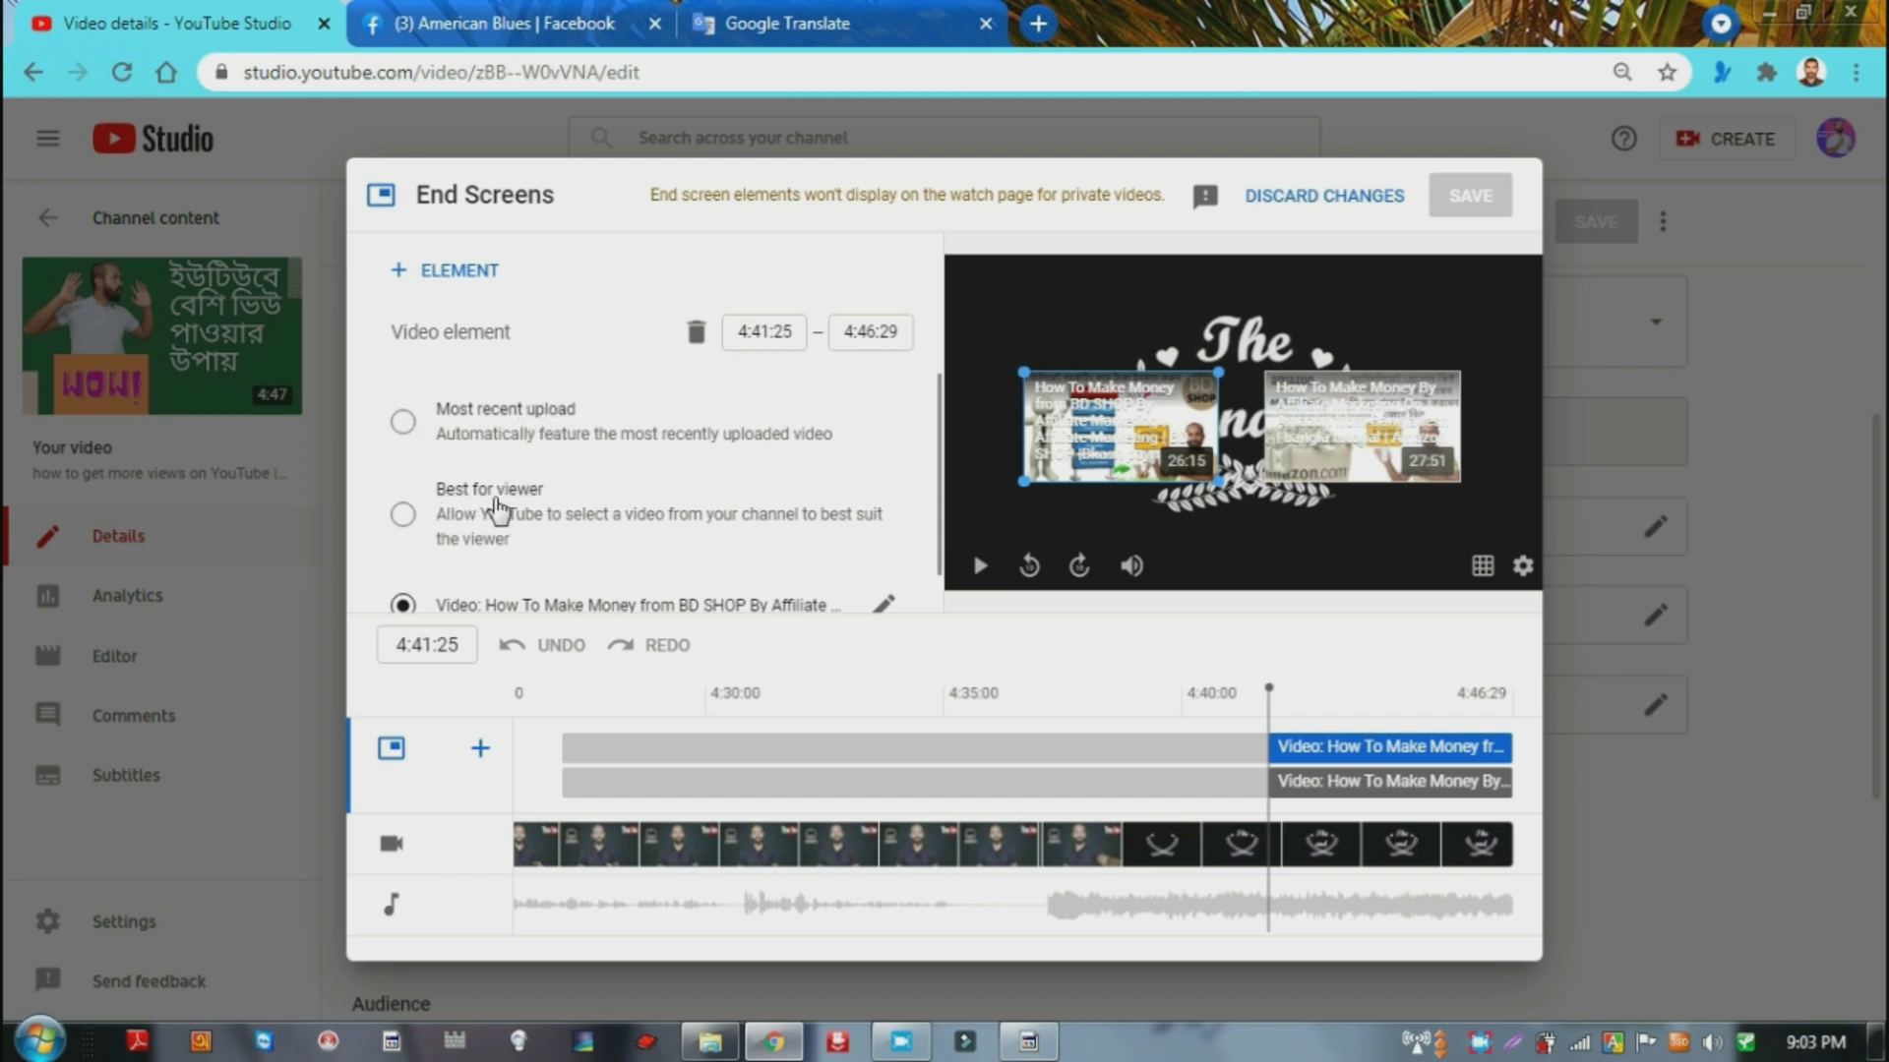
Review the specific-video choices for the first end screen video element and the elements' timing on the timeline.
click(950, 516)
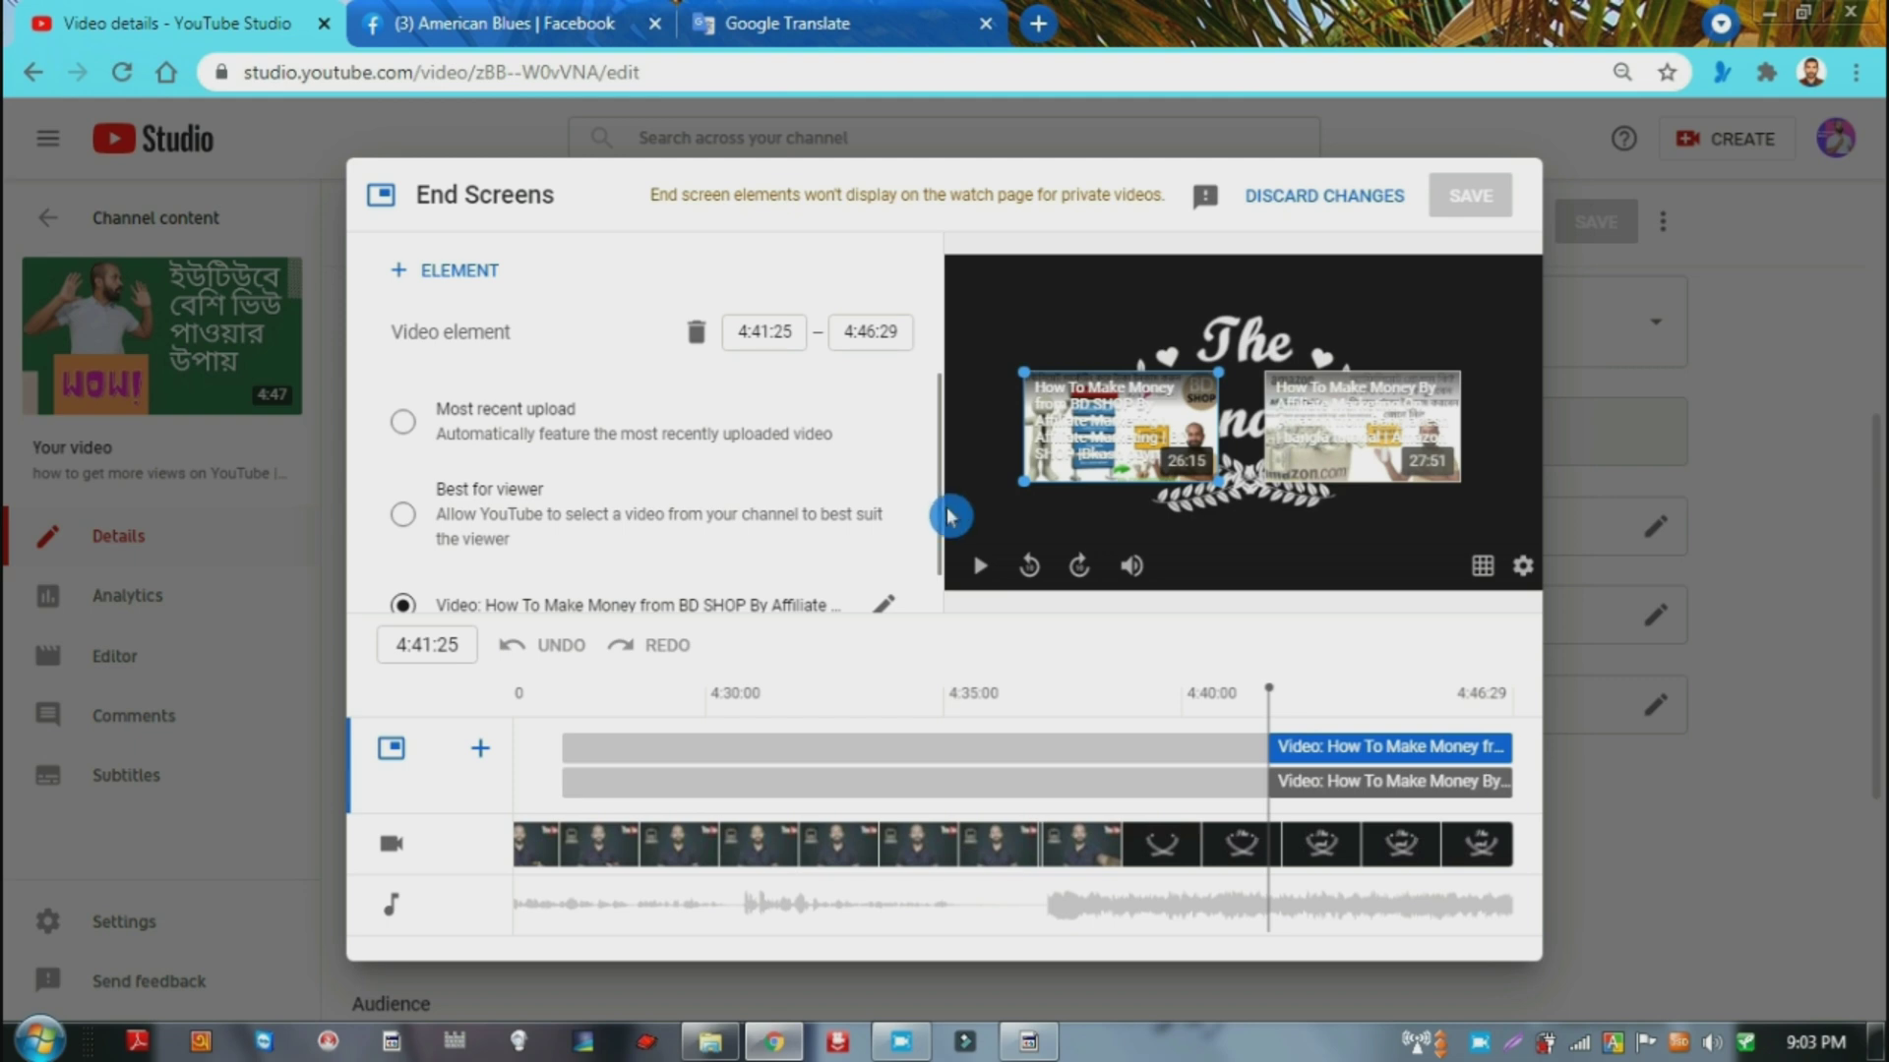
drag(950, 515, 957, 603)
click(883, 570)
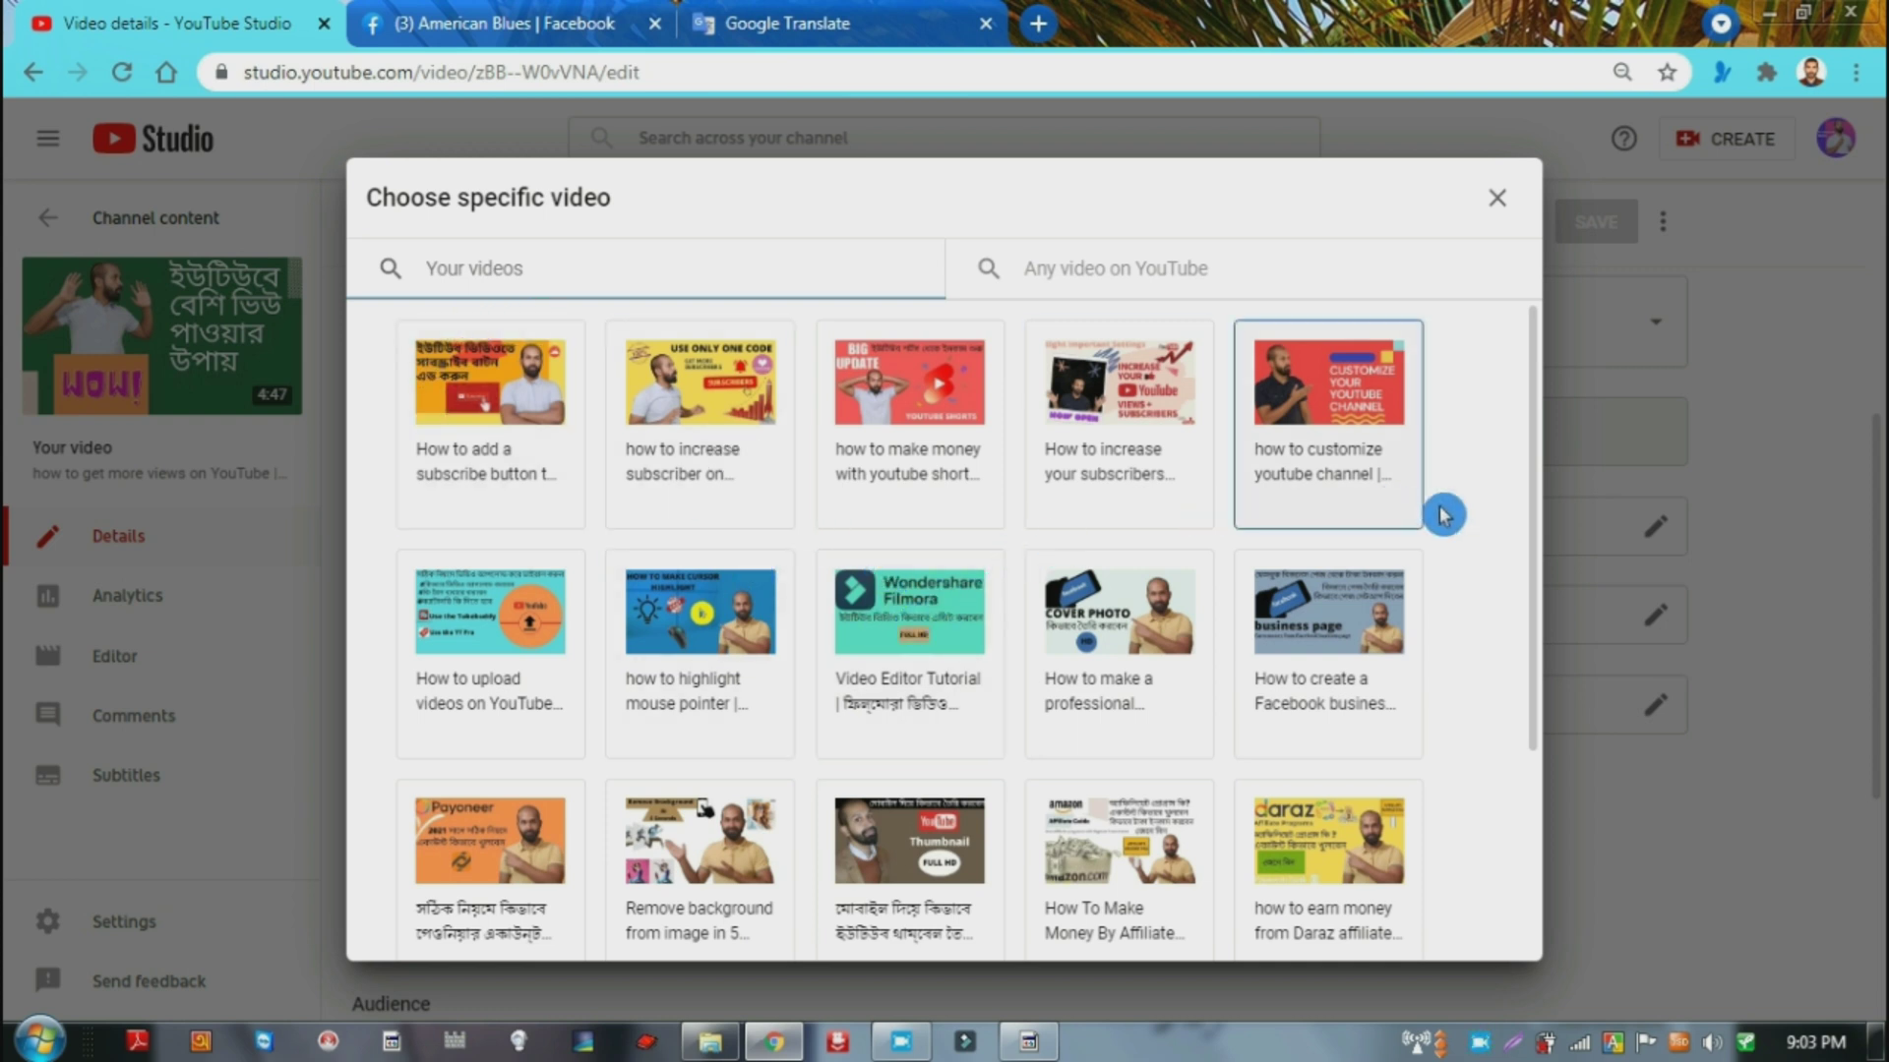
drag(1540, 534, 1526, 448)
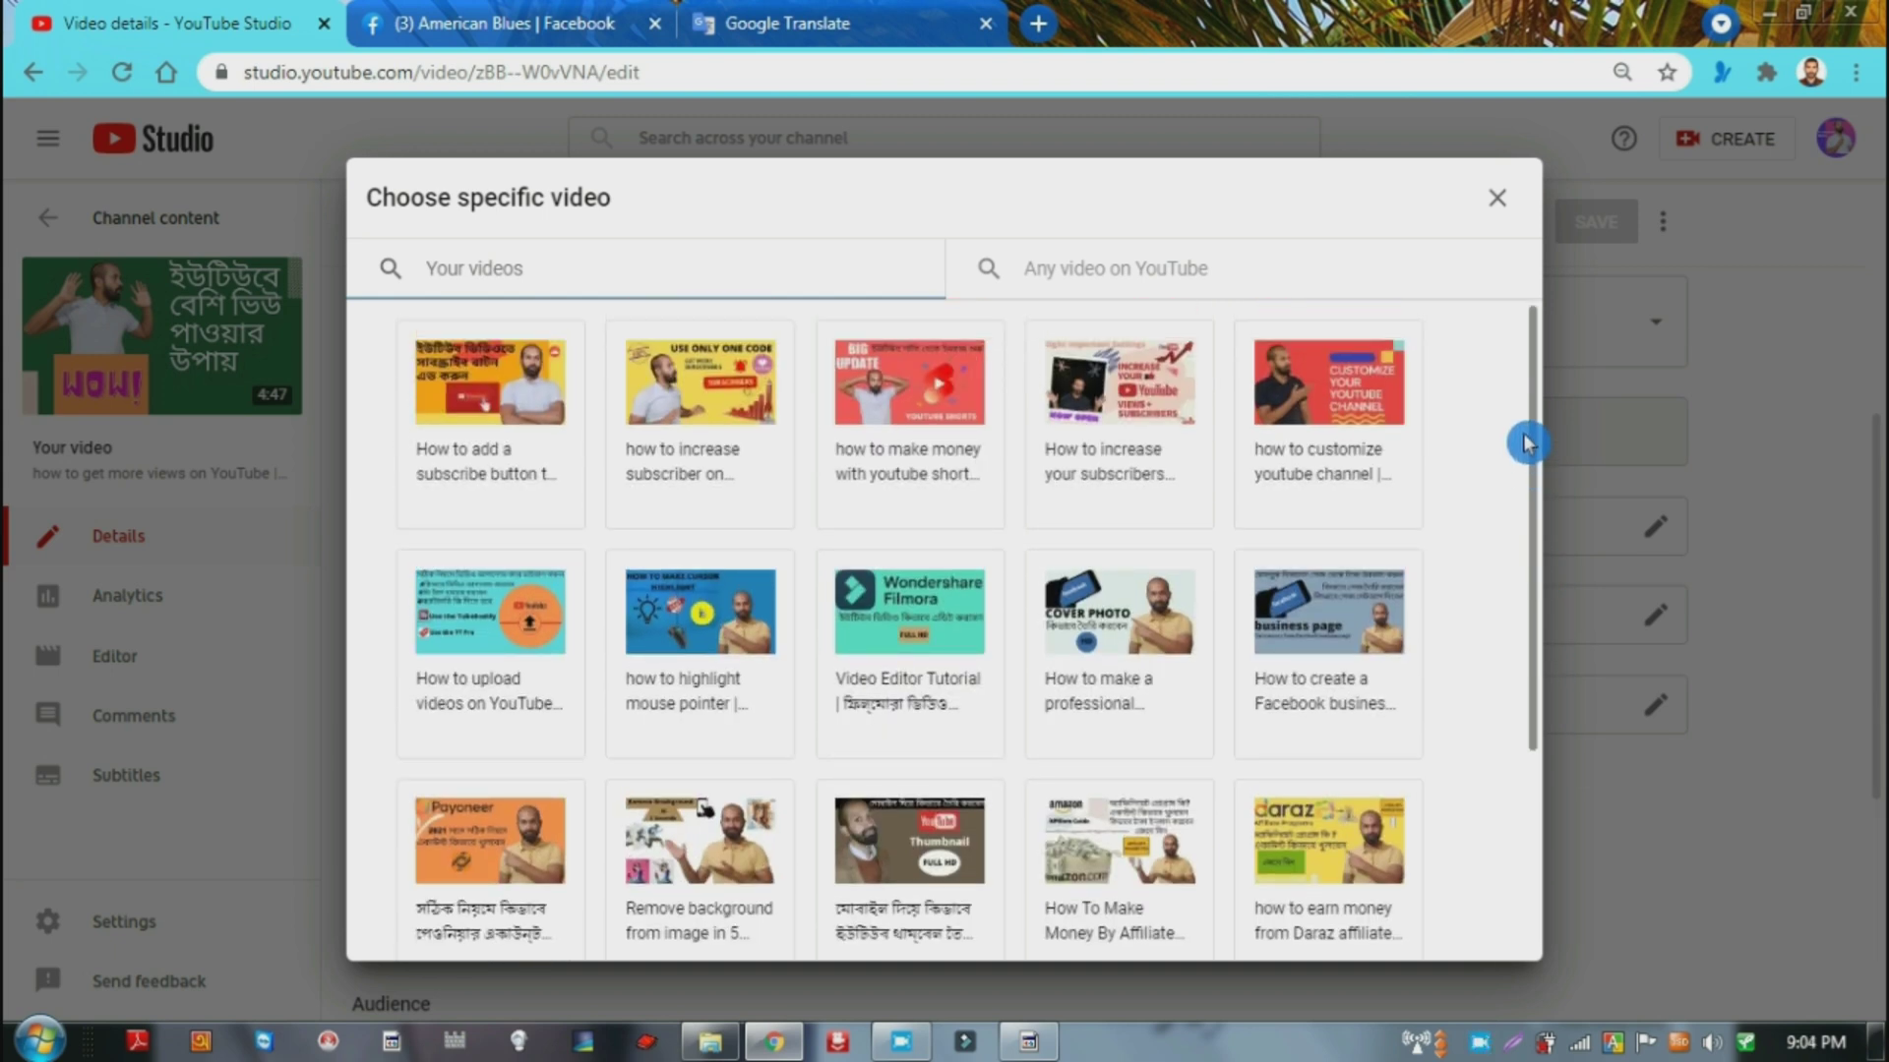
click(1498, 202)
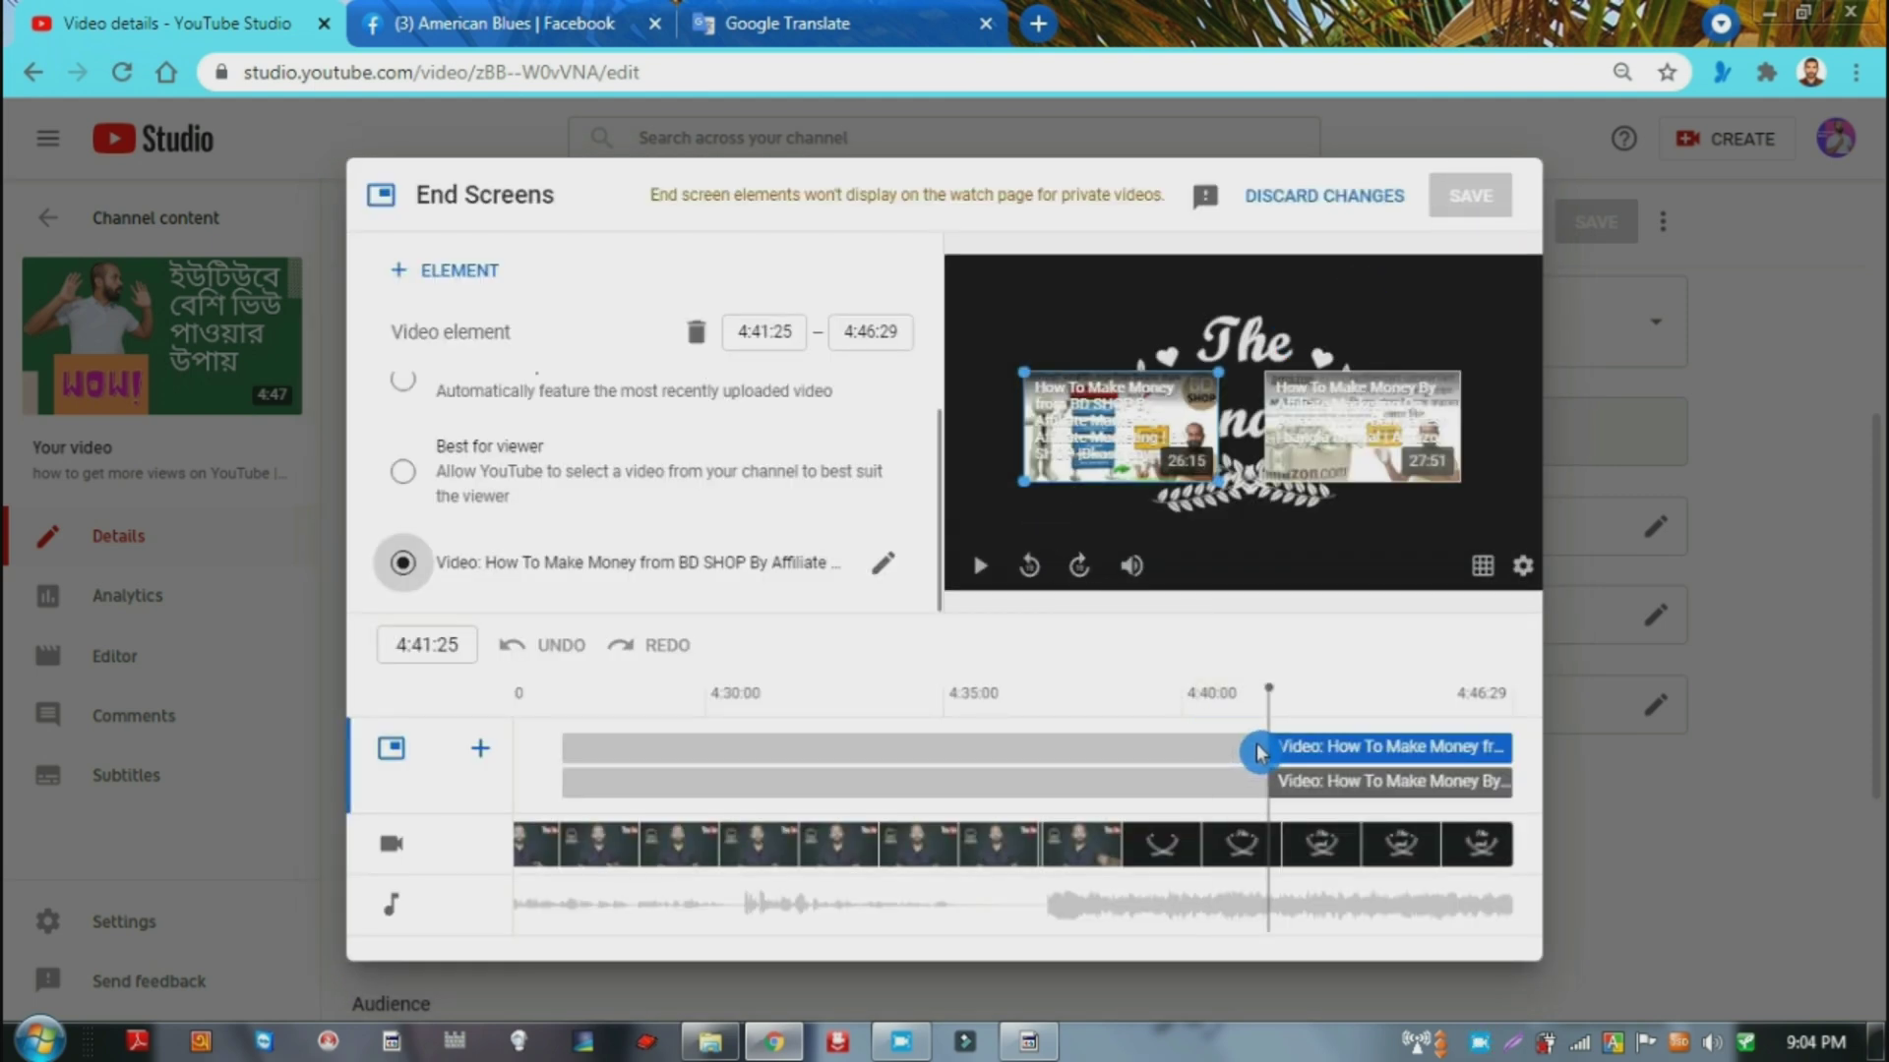
drag(1254, 752, 1193, 738)
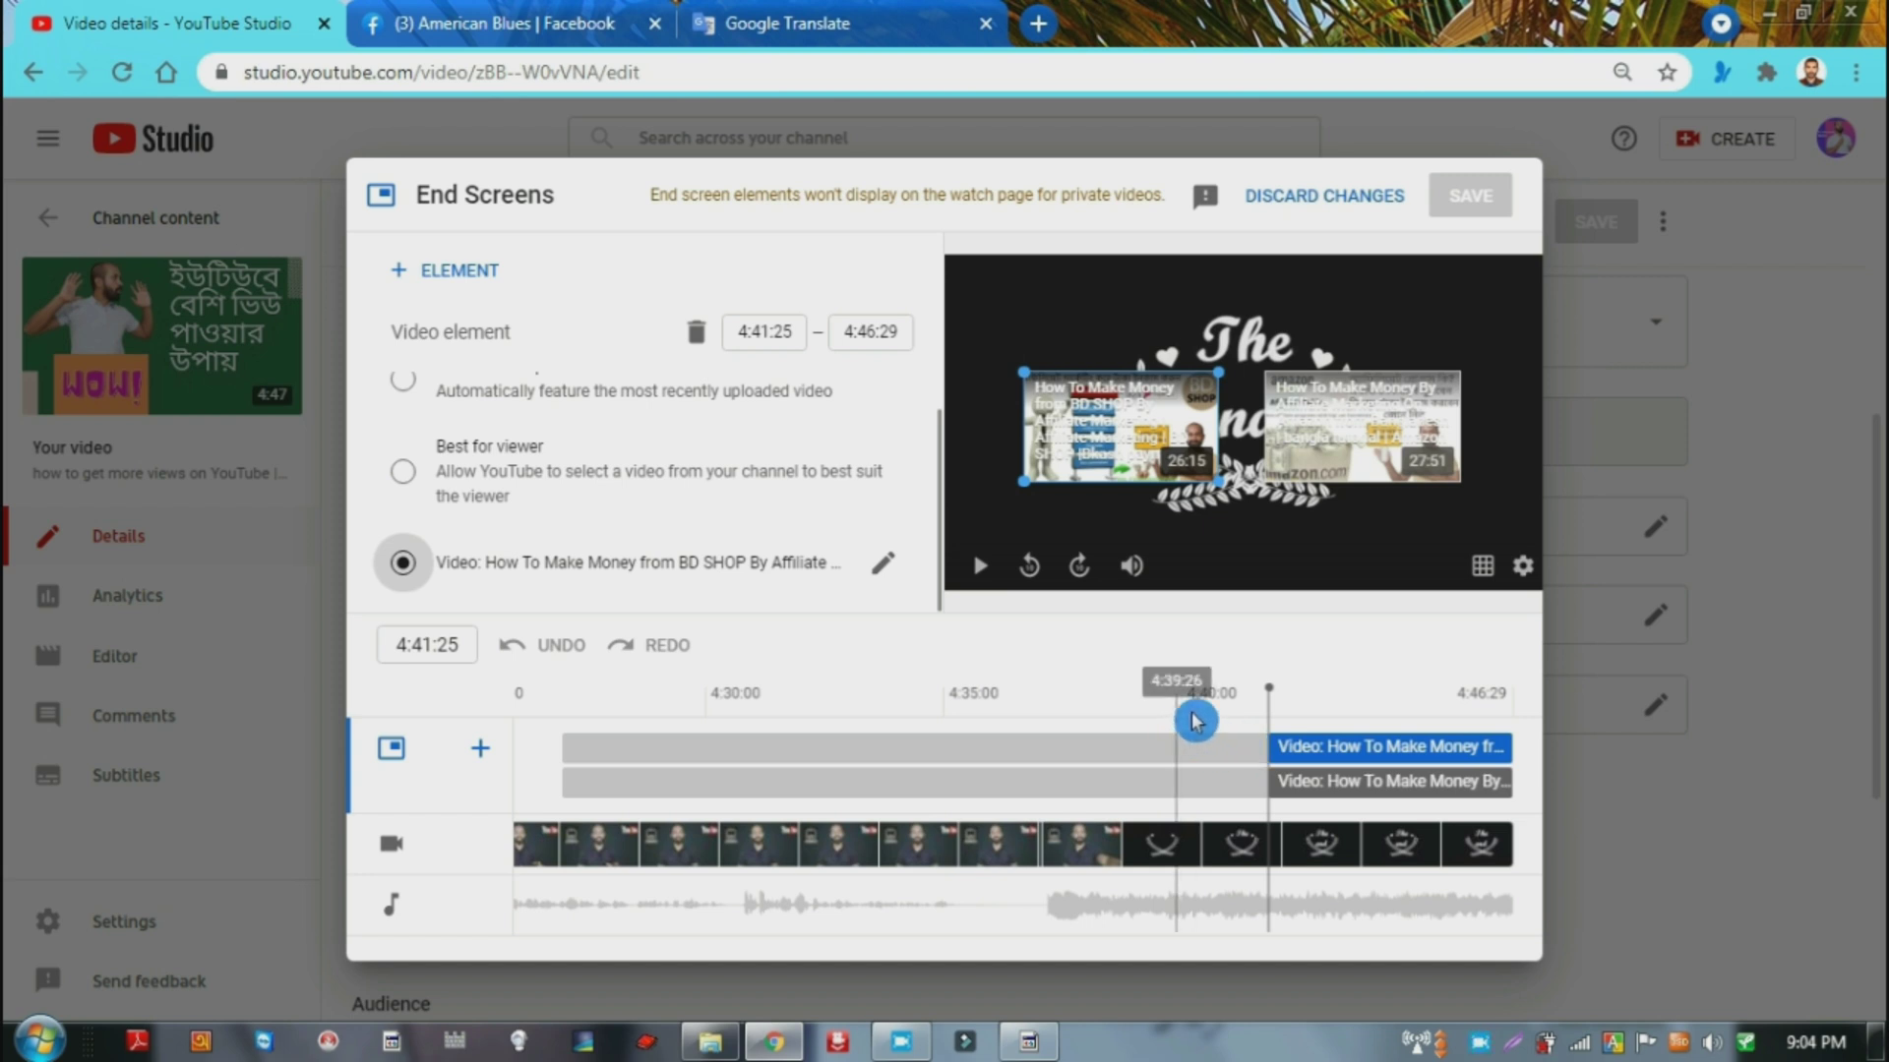
click(1382, 746)
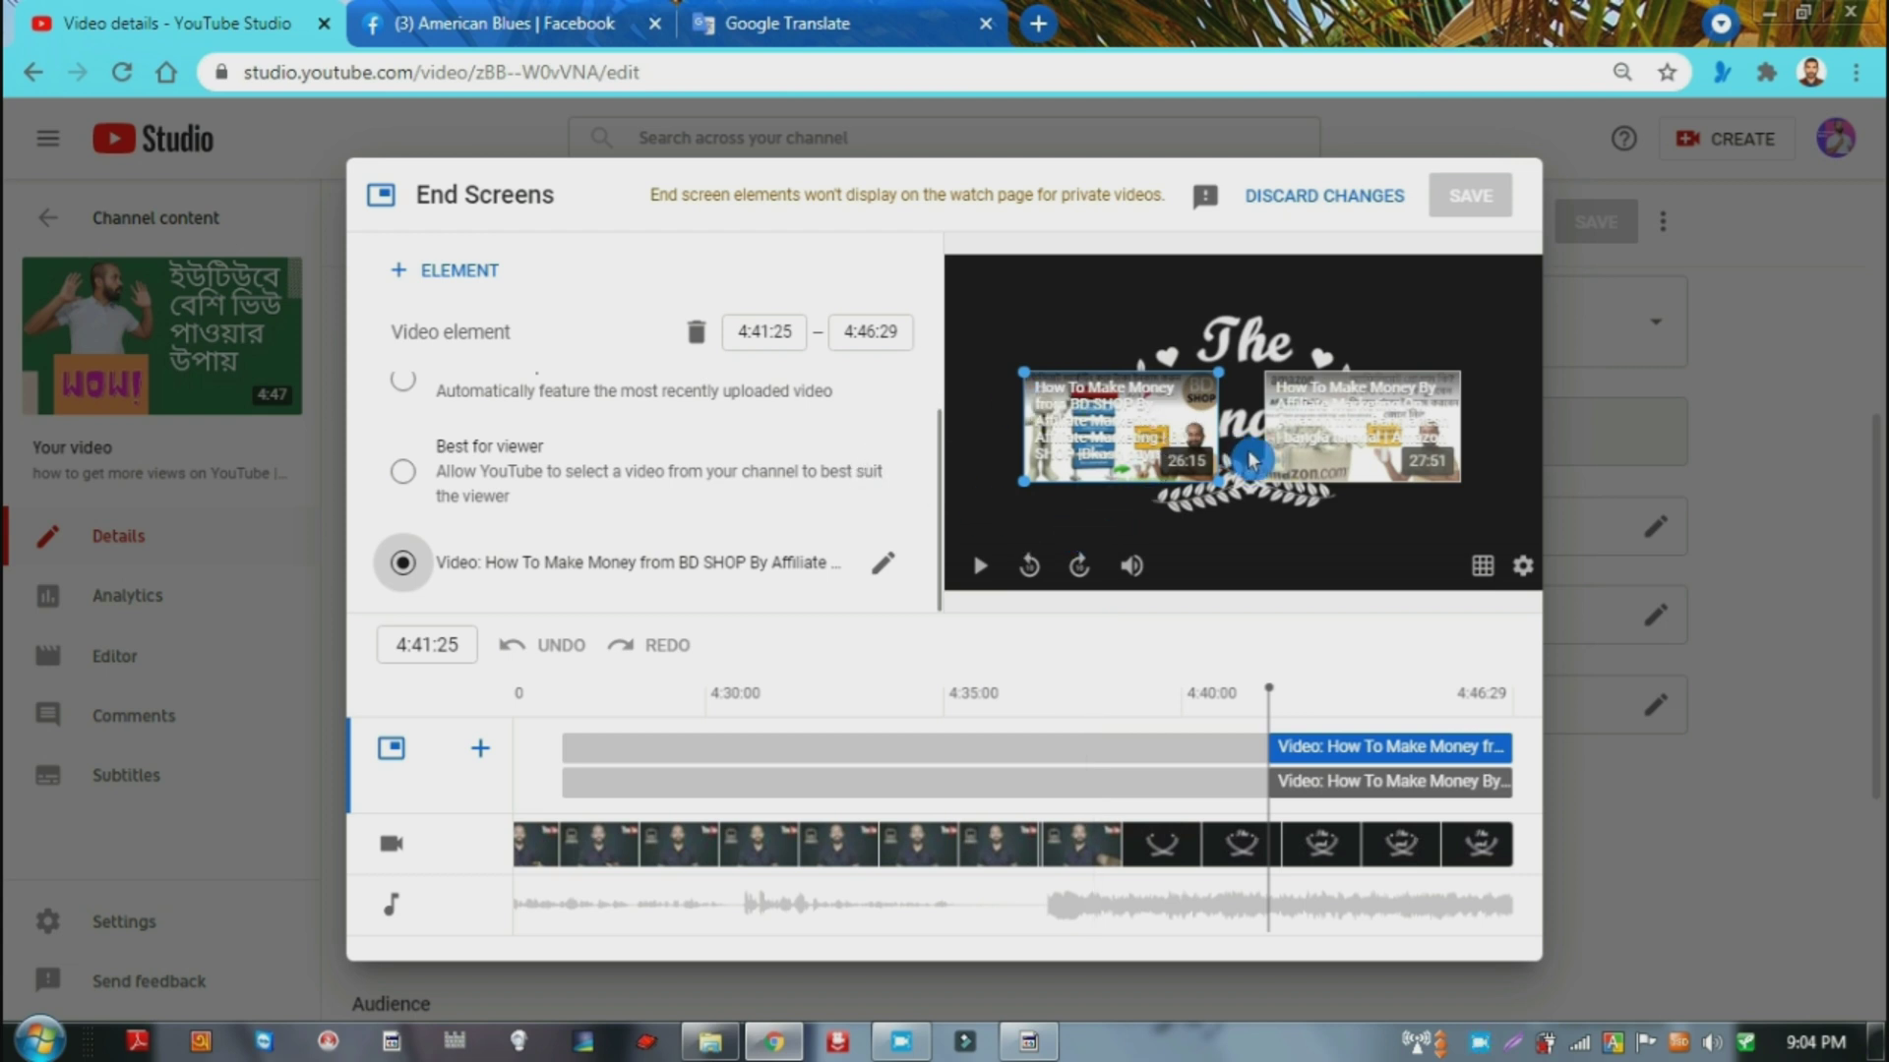
click(1499, 199)
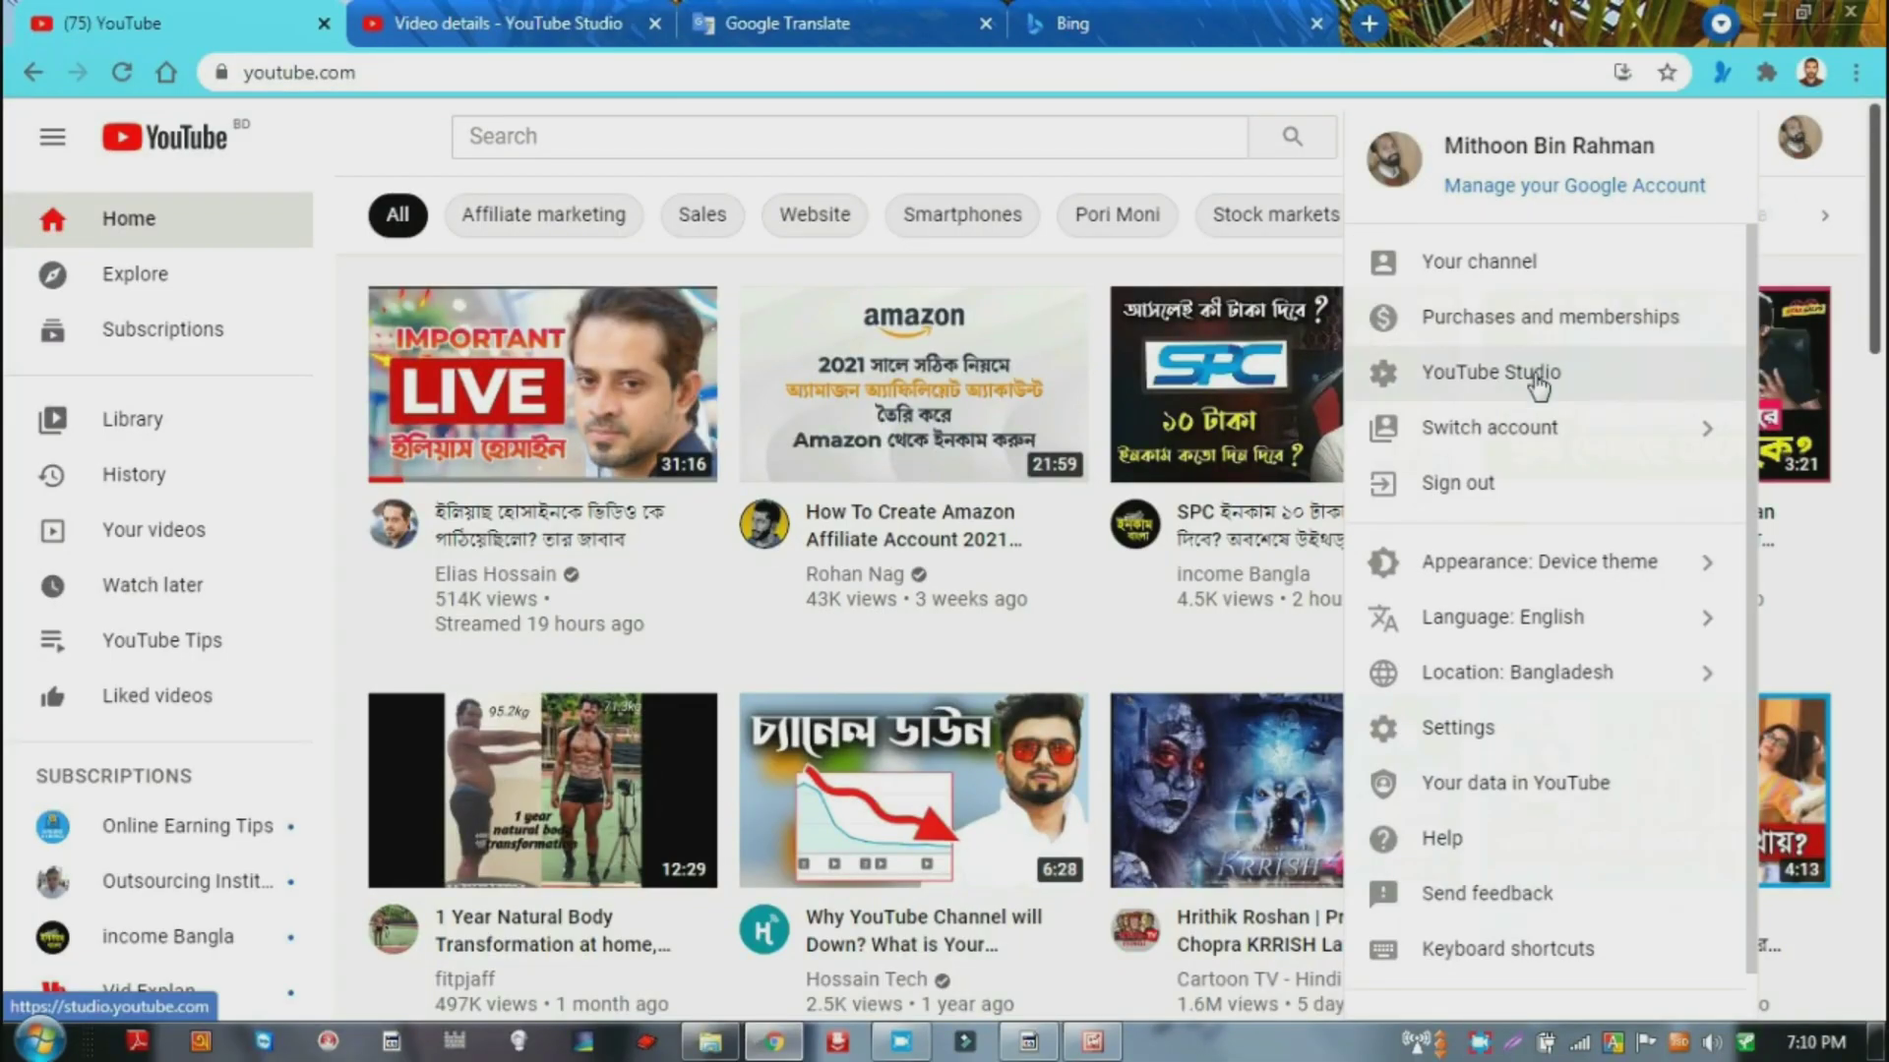
Upload the video file "Filmora Video Editor Tutorial. ফিল্মোরা ভিডিও এডিটর টিউটোরিয়াল" from the GAME (E:) drive through YouTube Studio.
click(1420, 379)
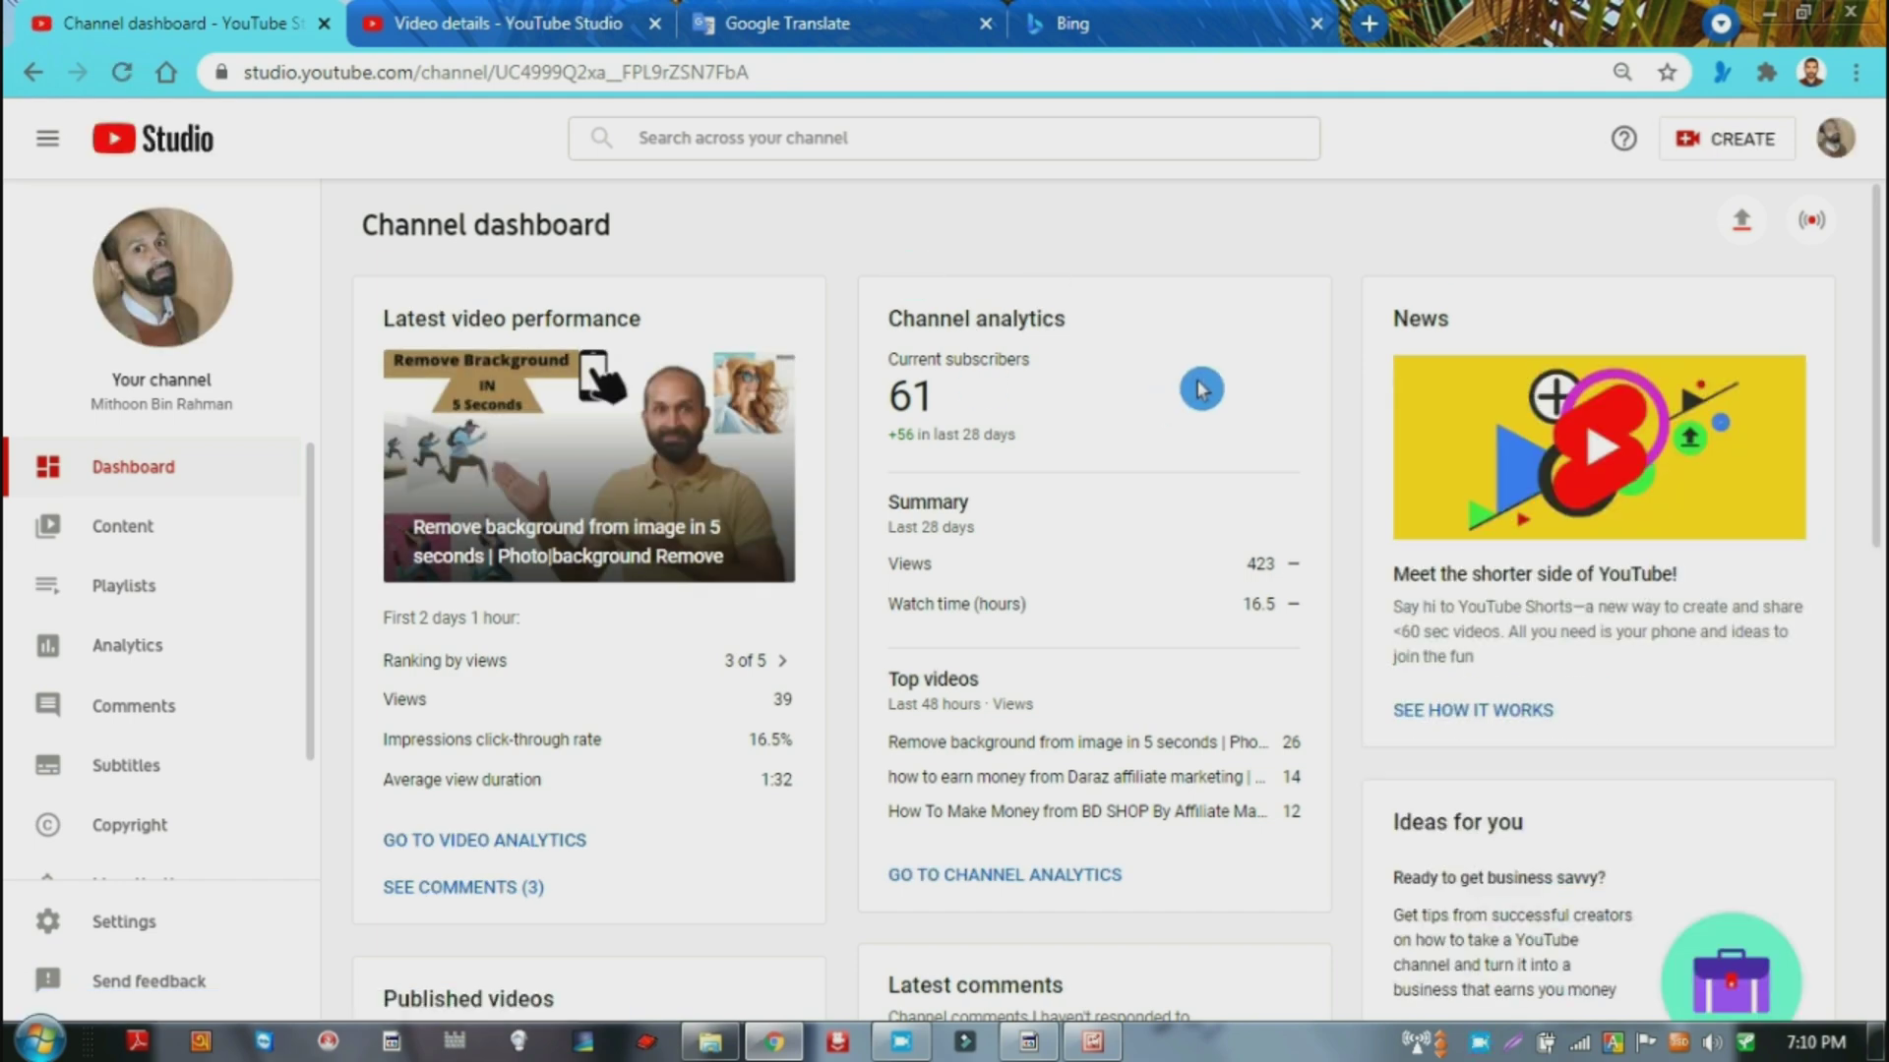
click(1742, 225)
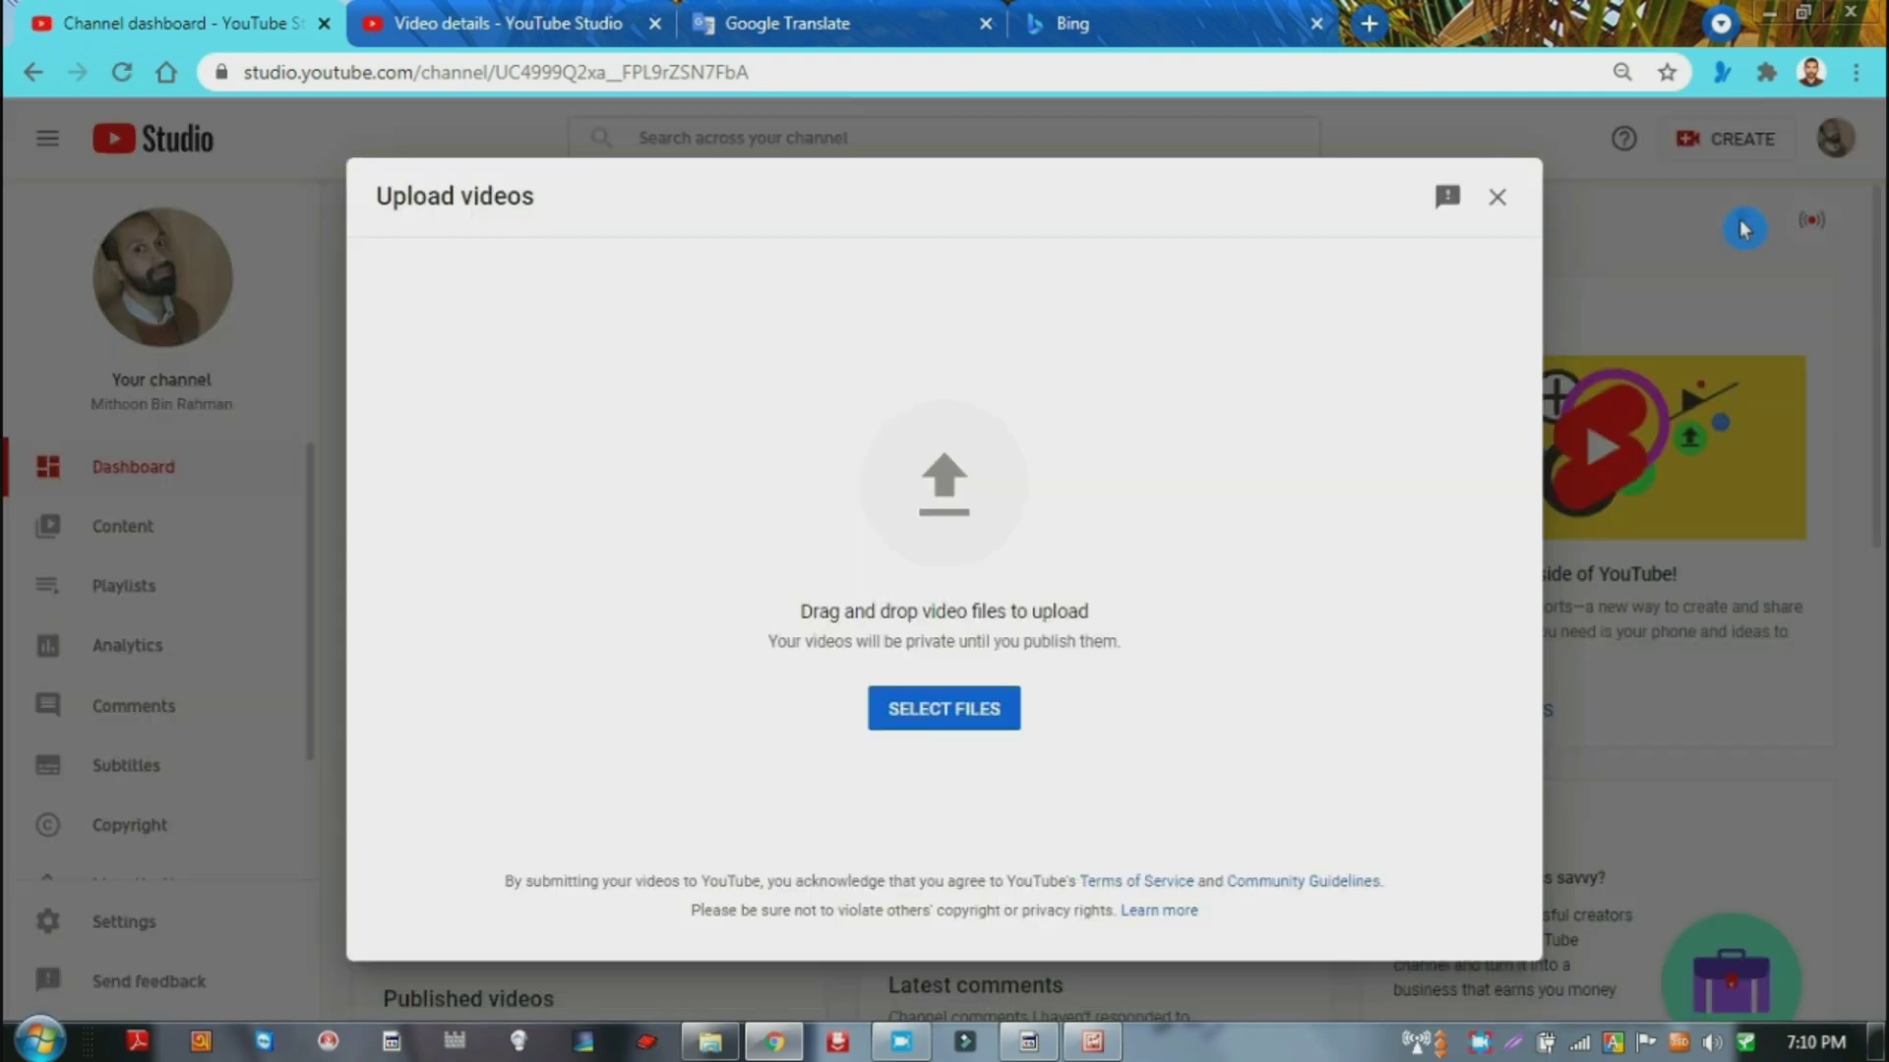
click(944, 708)
click(333, 566)
scroll(1605, 814, down, 1)
click(831, 448)
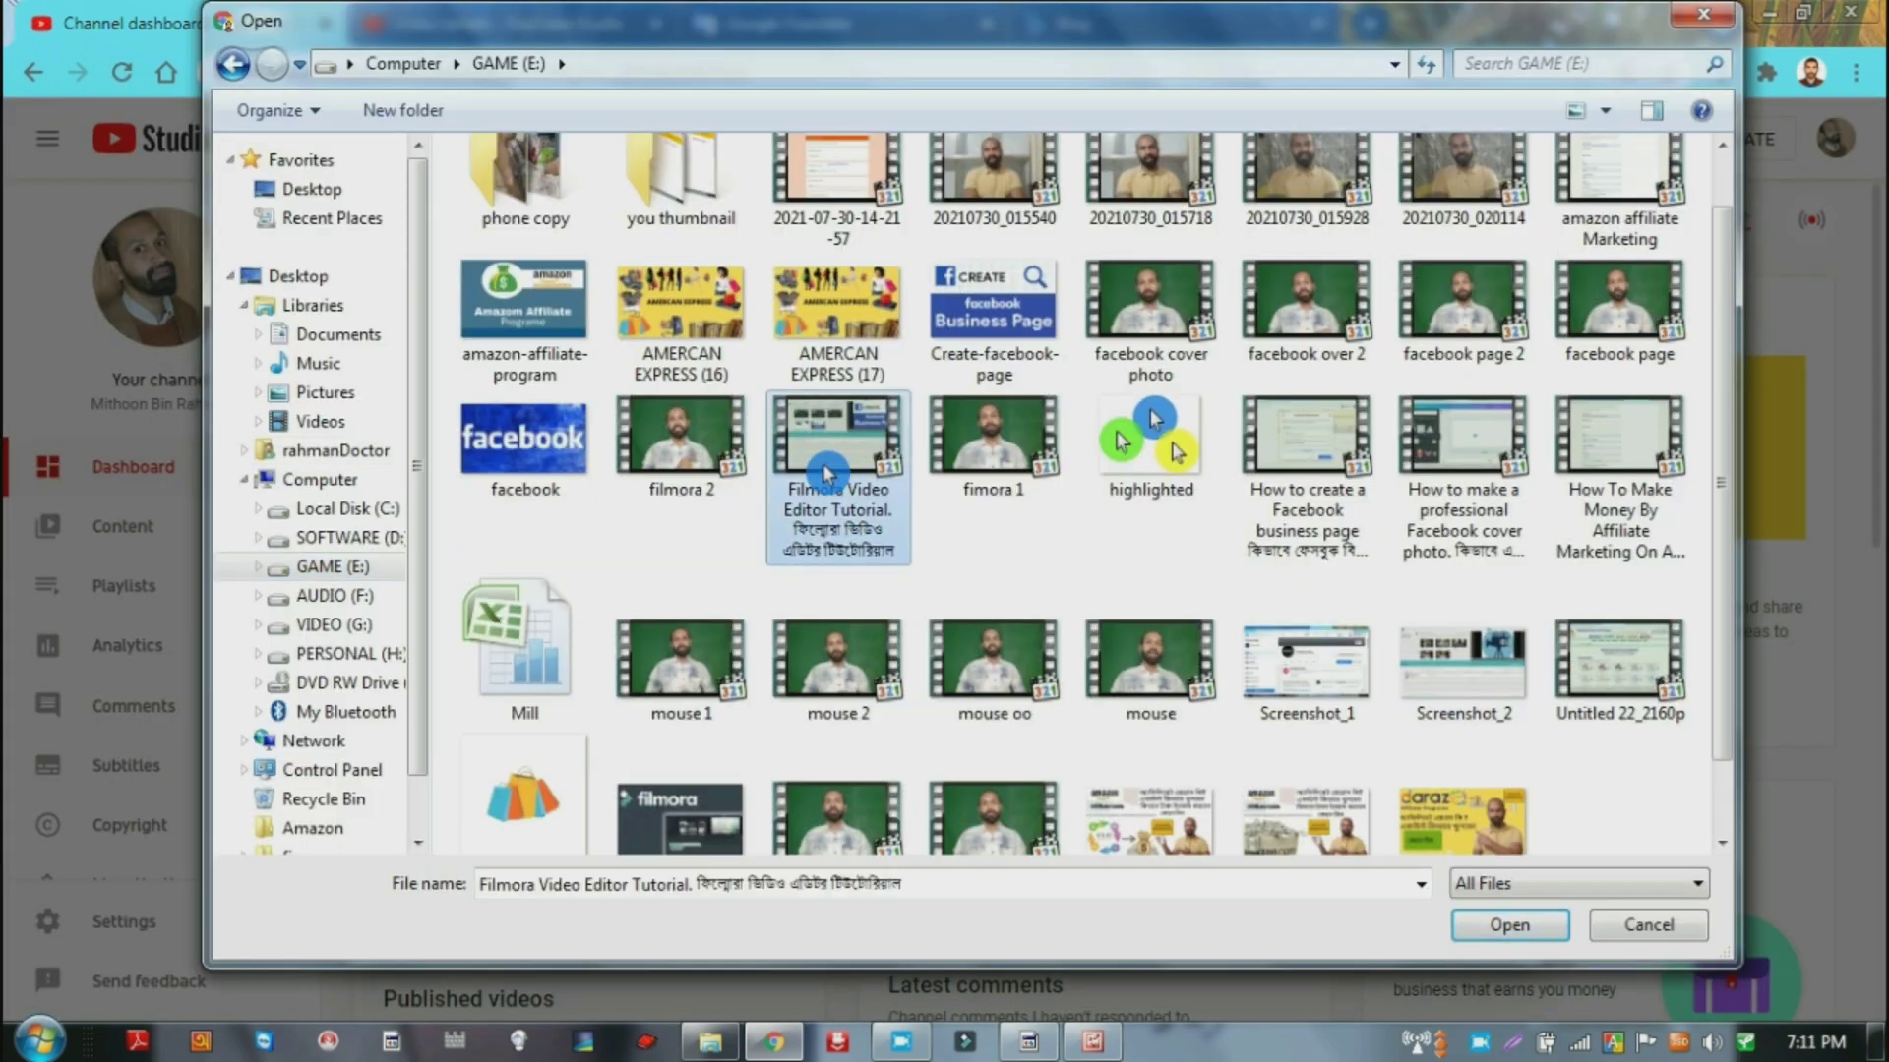
click(1509, 925)
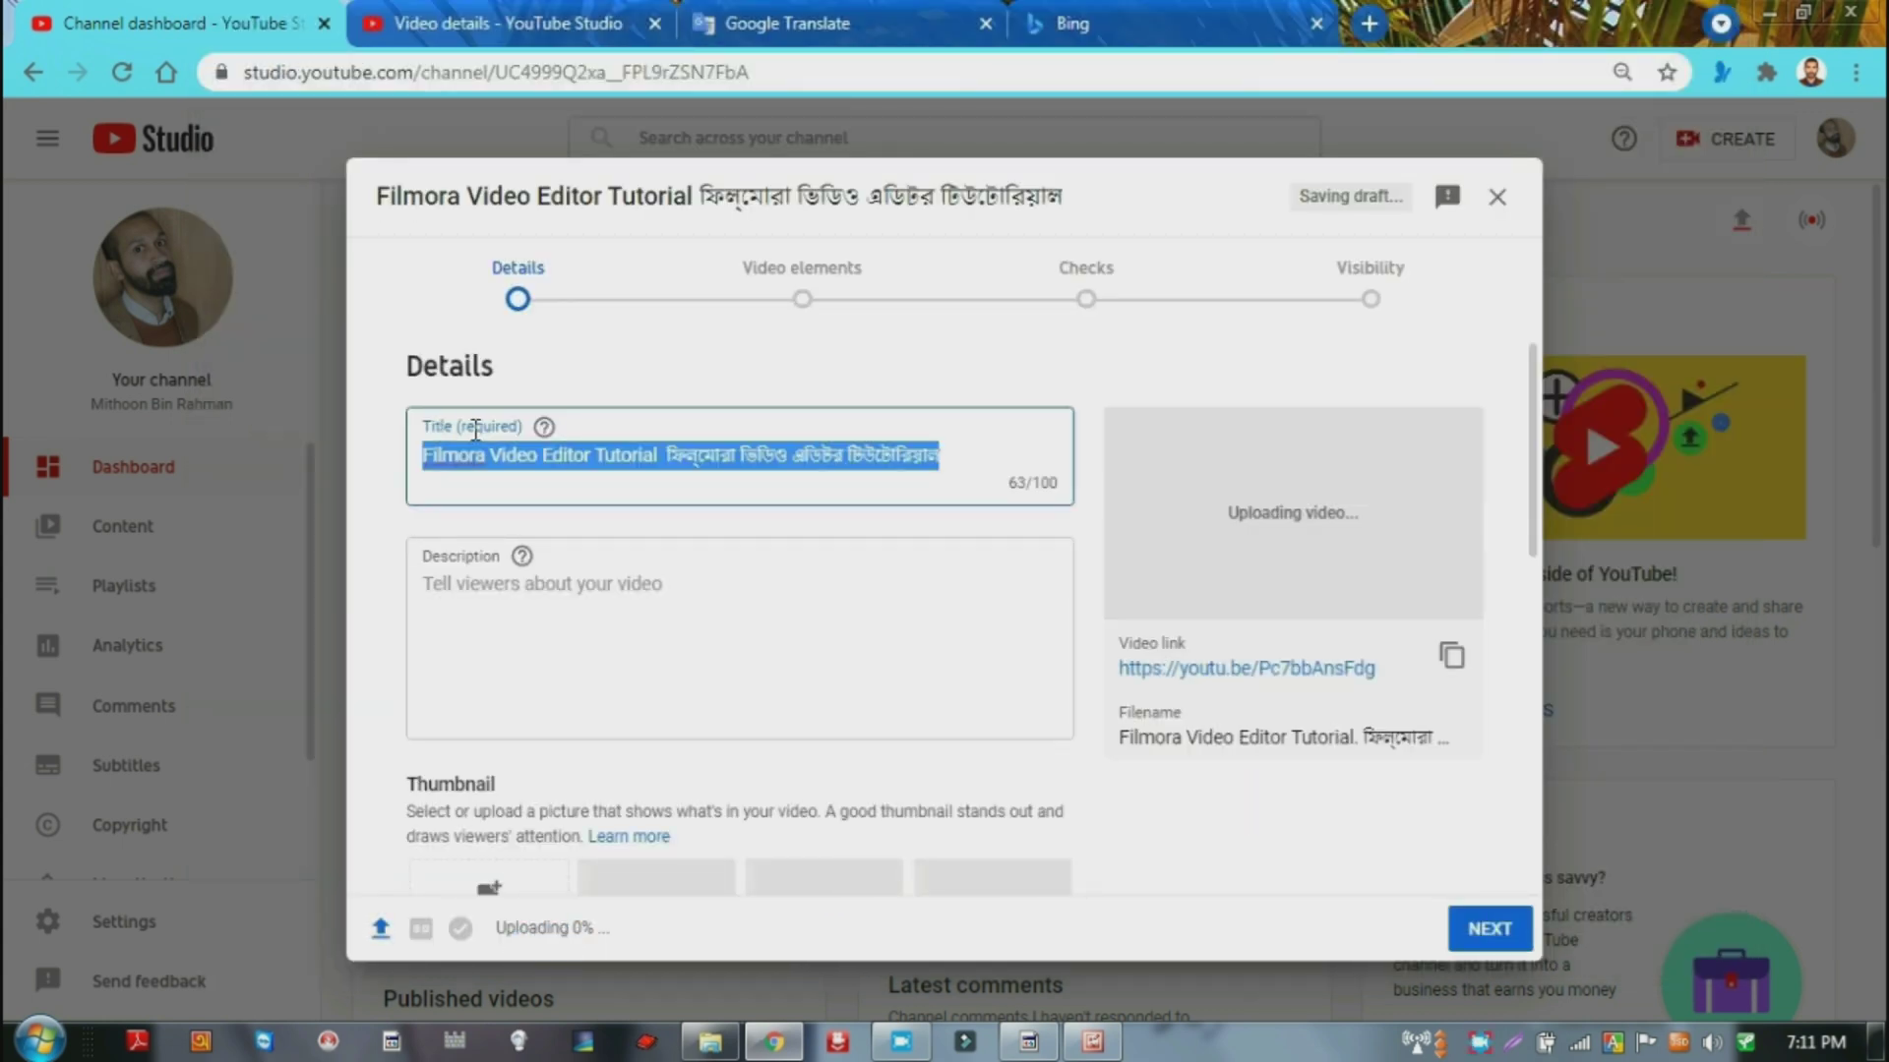
Edit the video title to read "Video Editor Tutorial | ফিল্মোরা ভিডিও এডিটর টিউটোরিয়াল".
click(734, 527)
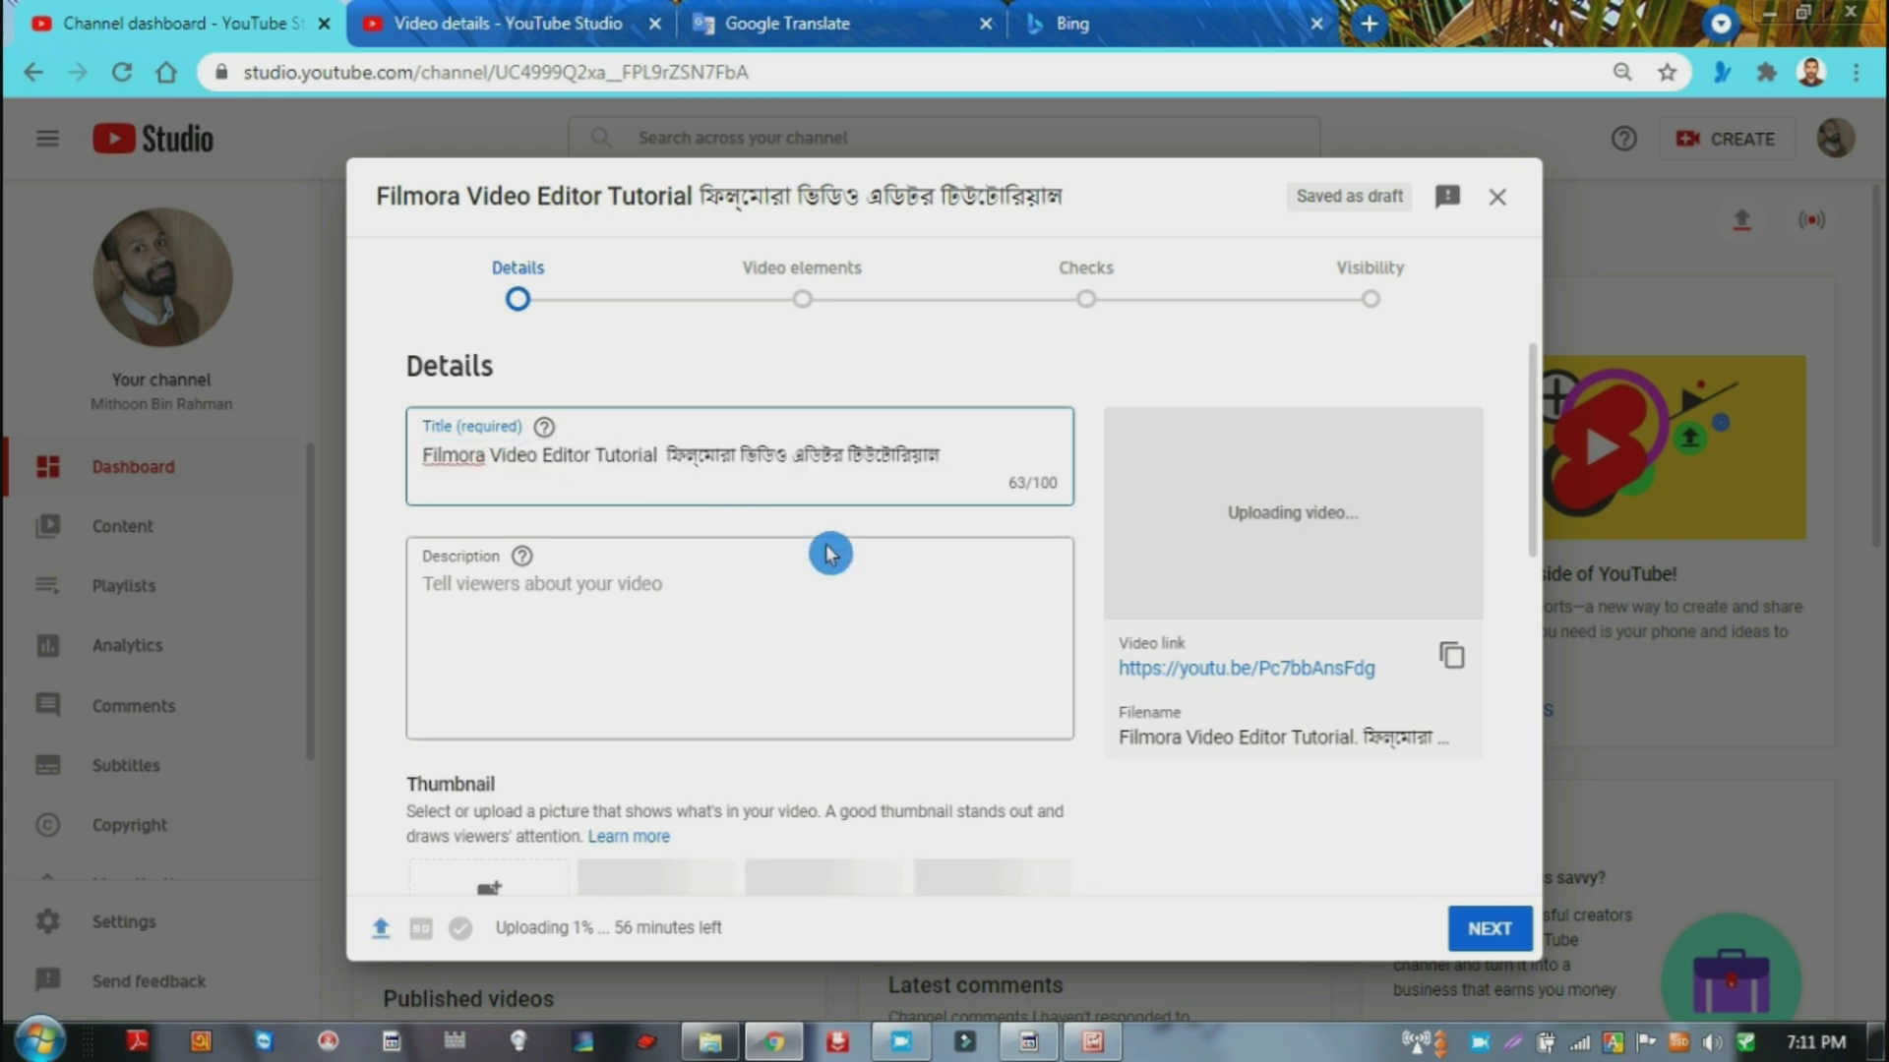
key(BackSpace)
key(BackSpace)
key(BackSpace)
key(BackSpace)
key(BackSpace)
key(BackSpace)
key(BackSpace)
key(BackSpace)
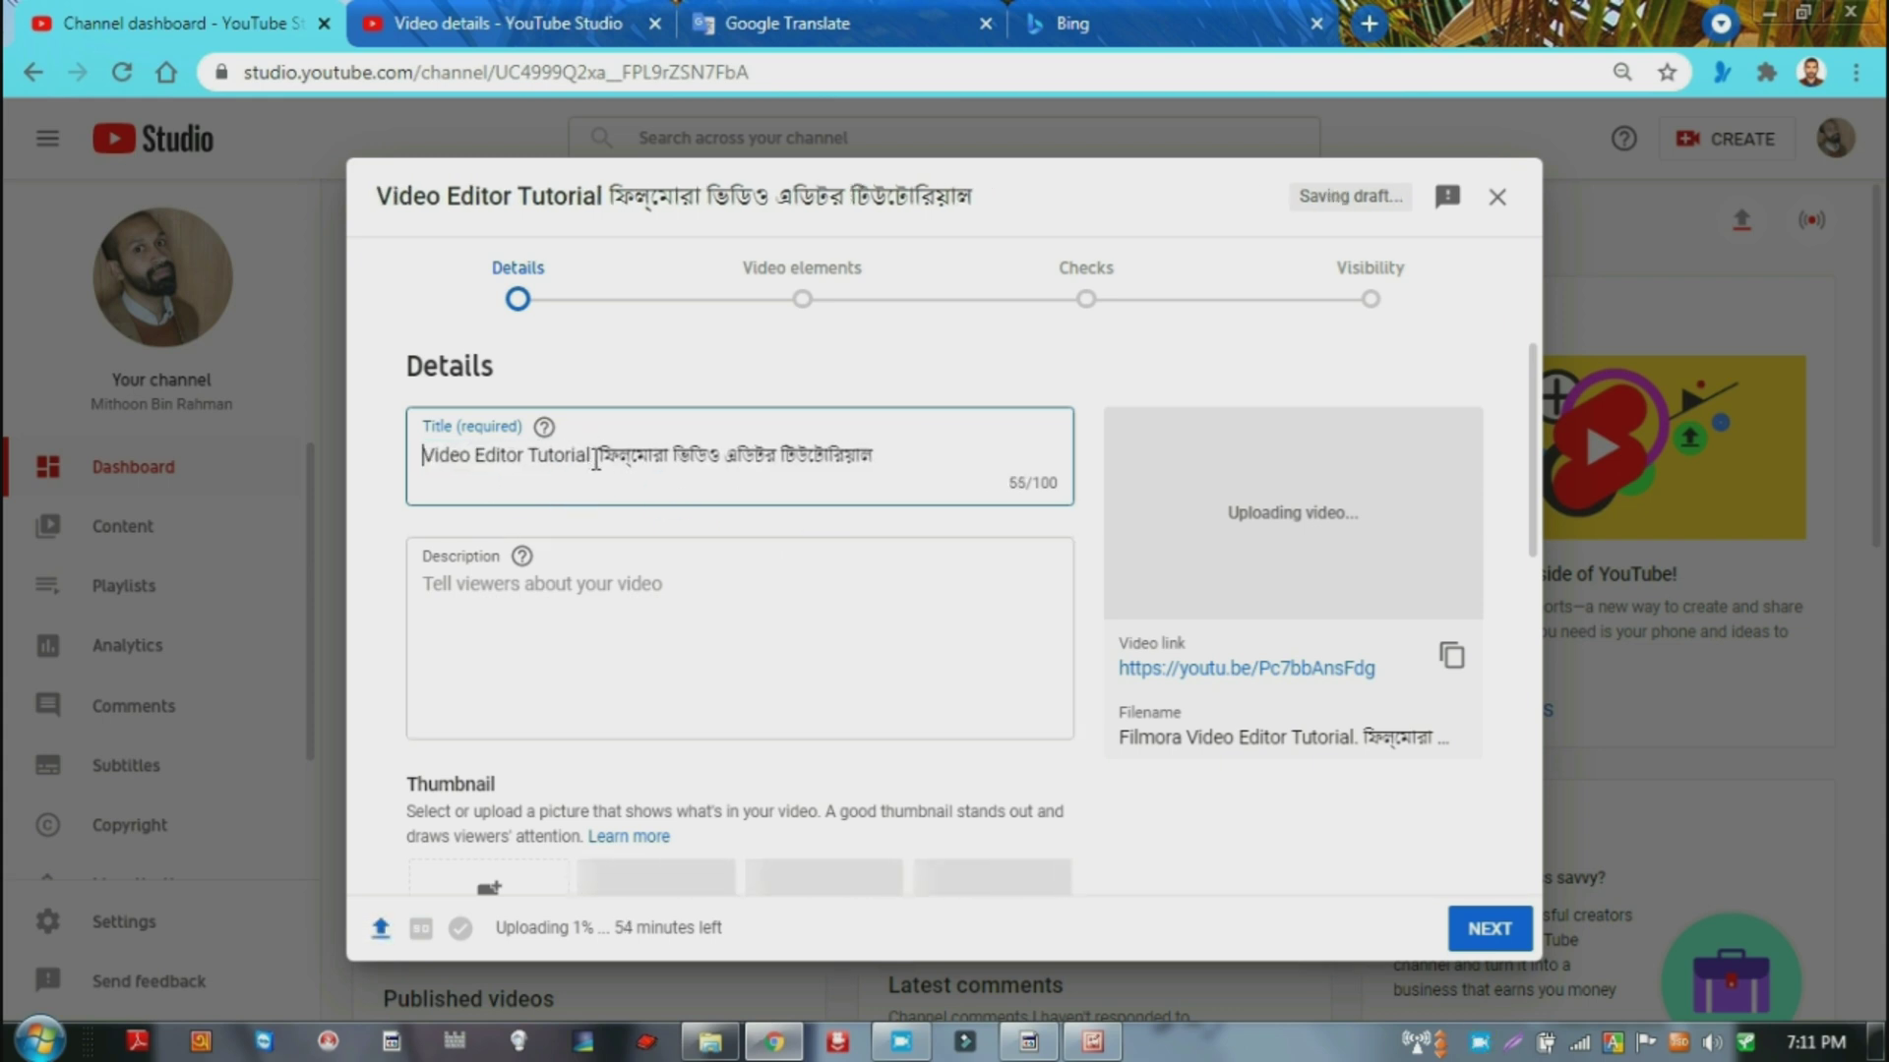
text(|)
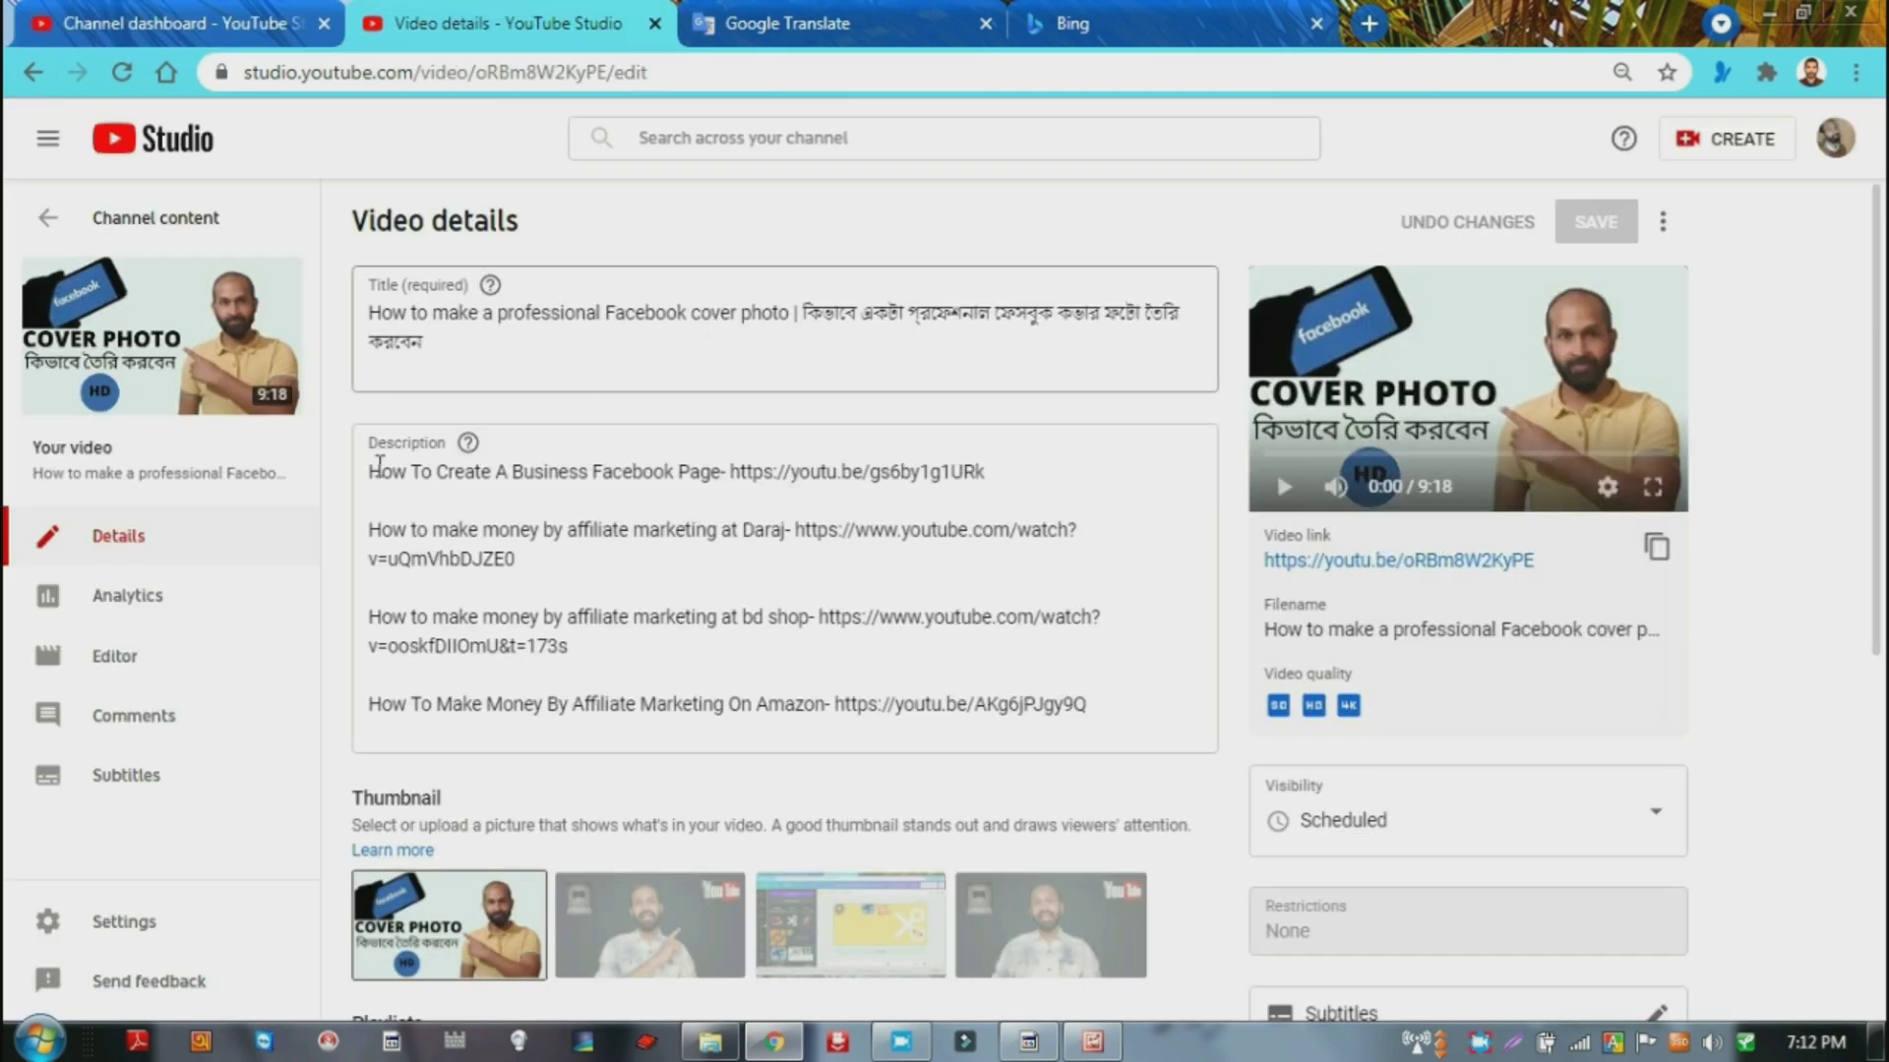
Copy the full description from the Facebook cover photo video's details and paste it into the new upload's description.
triple_click(454, 472)
key(ctrl+a)
key(ctrl+c)
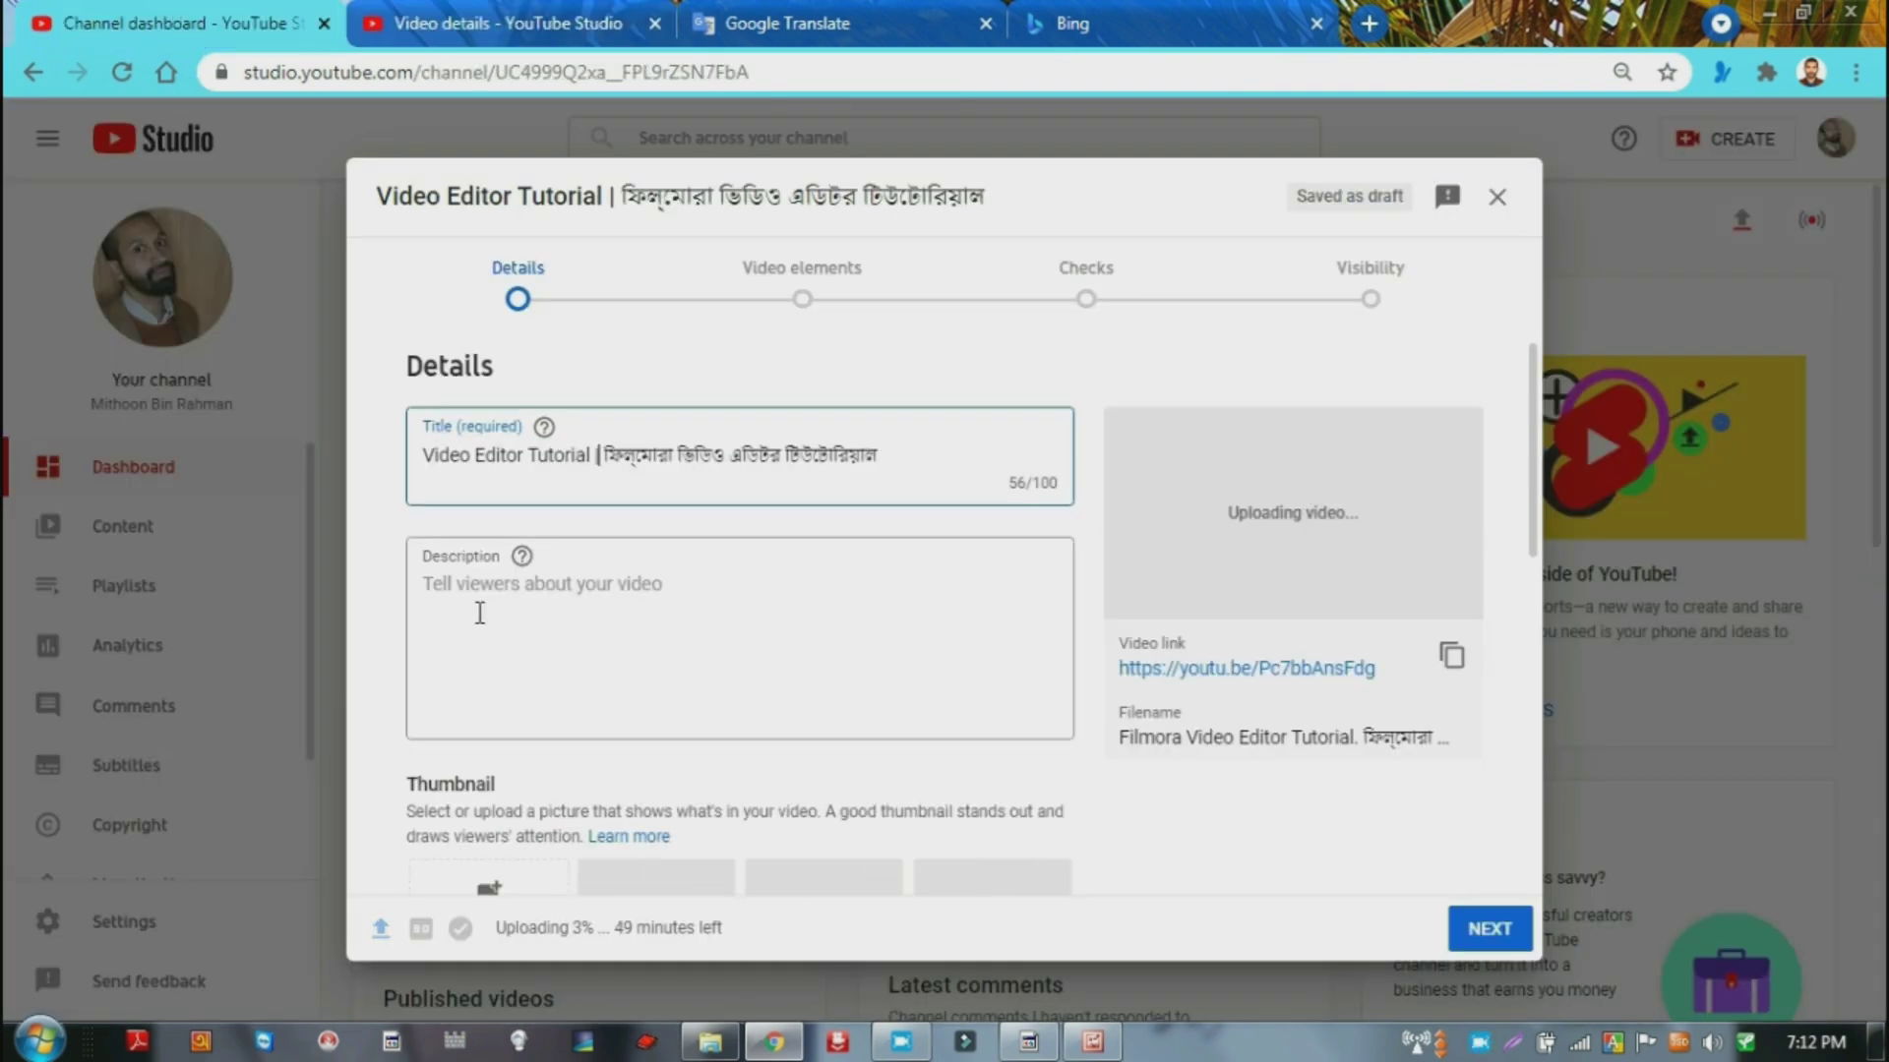
right_click(479, 613)
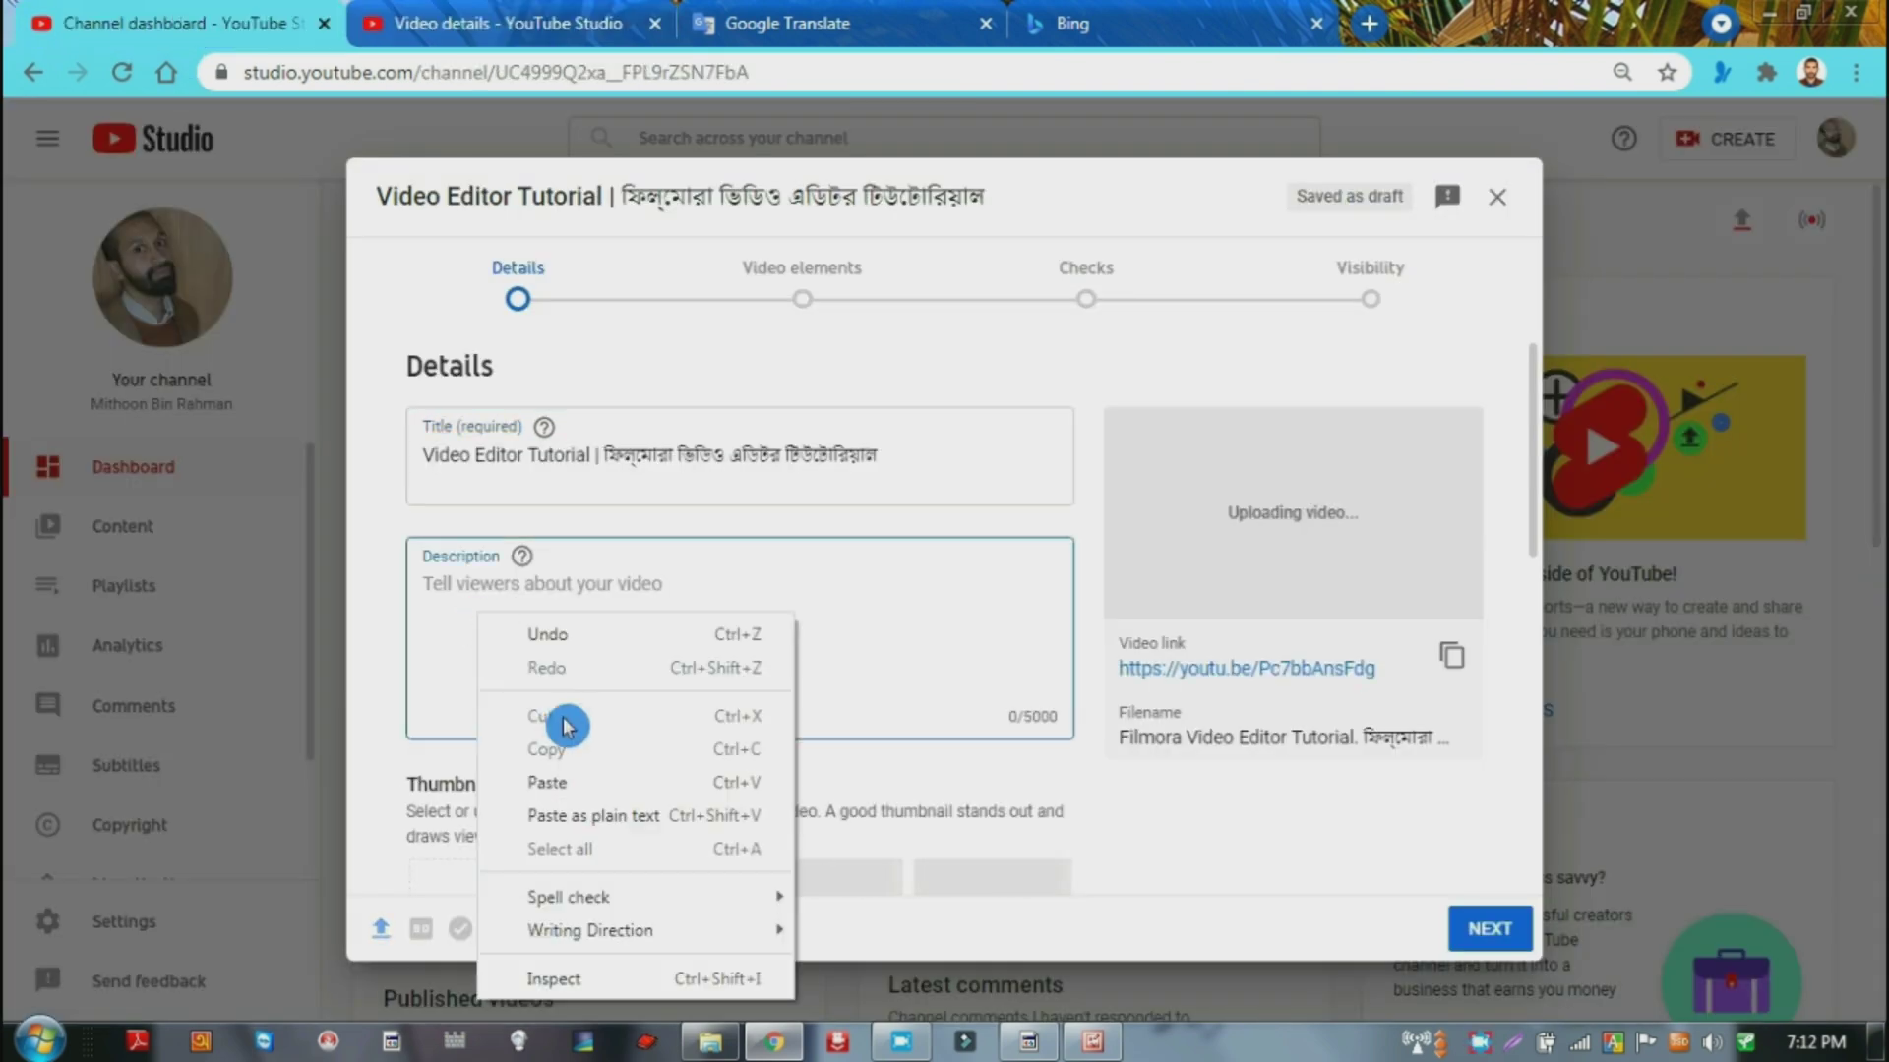
click(536, 780)
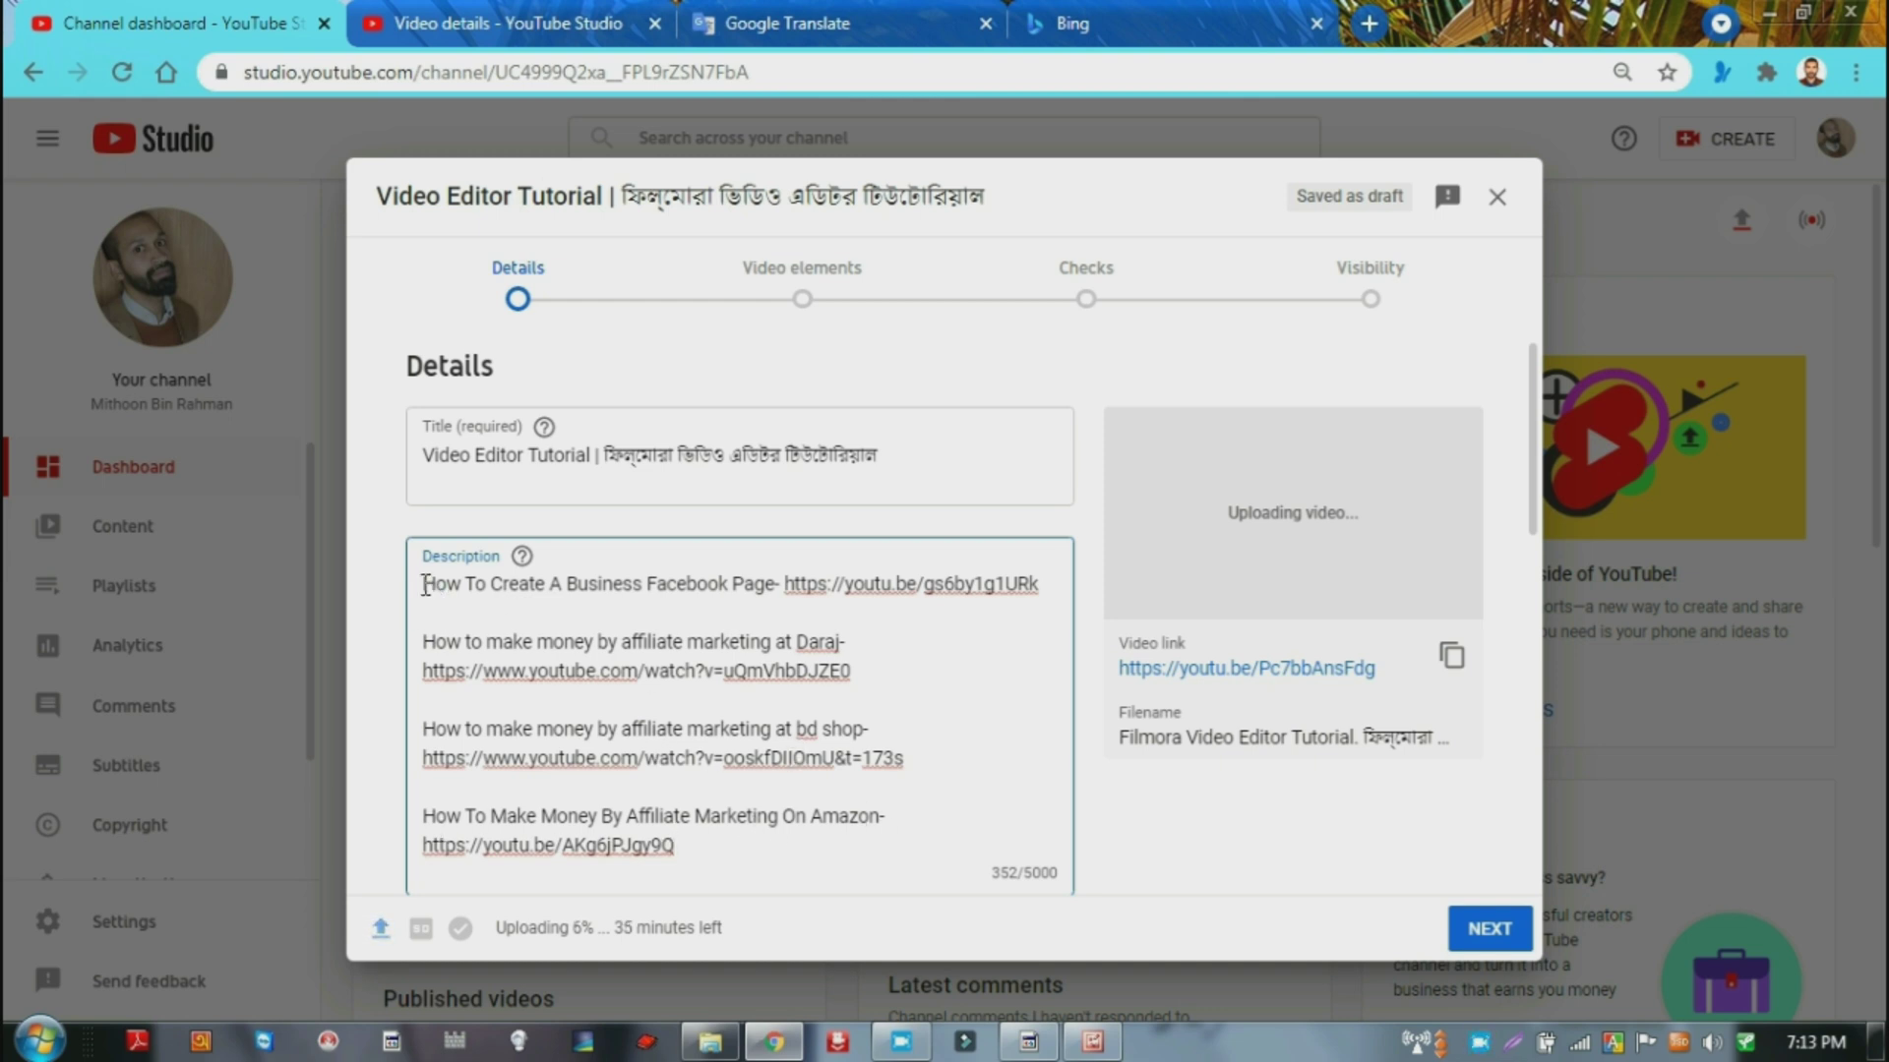
Set the Wondershare Filmora image "ইউটিউব ভিডিও কিভাবে এডিট করবেন (4)" from Downloads as the custom thumbnail.
scroll(497, 661, down, 4)
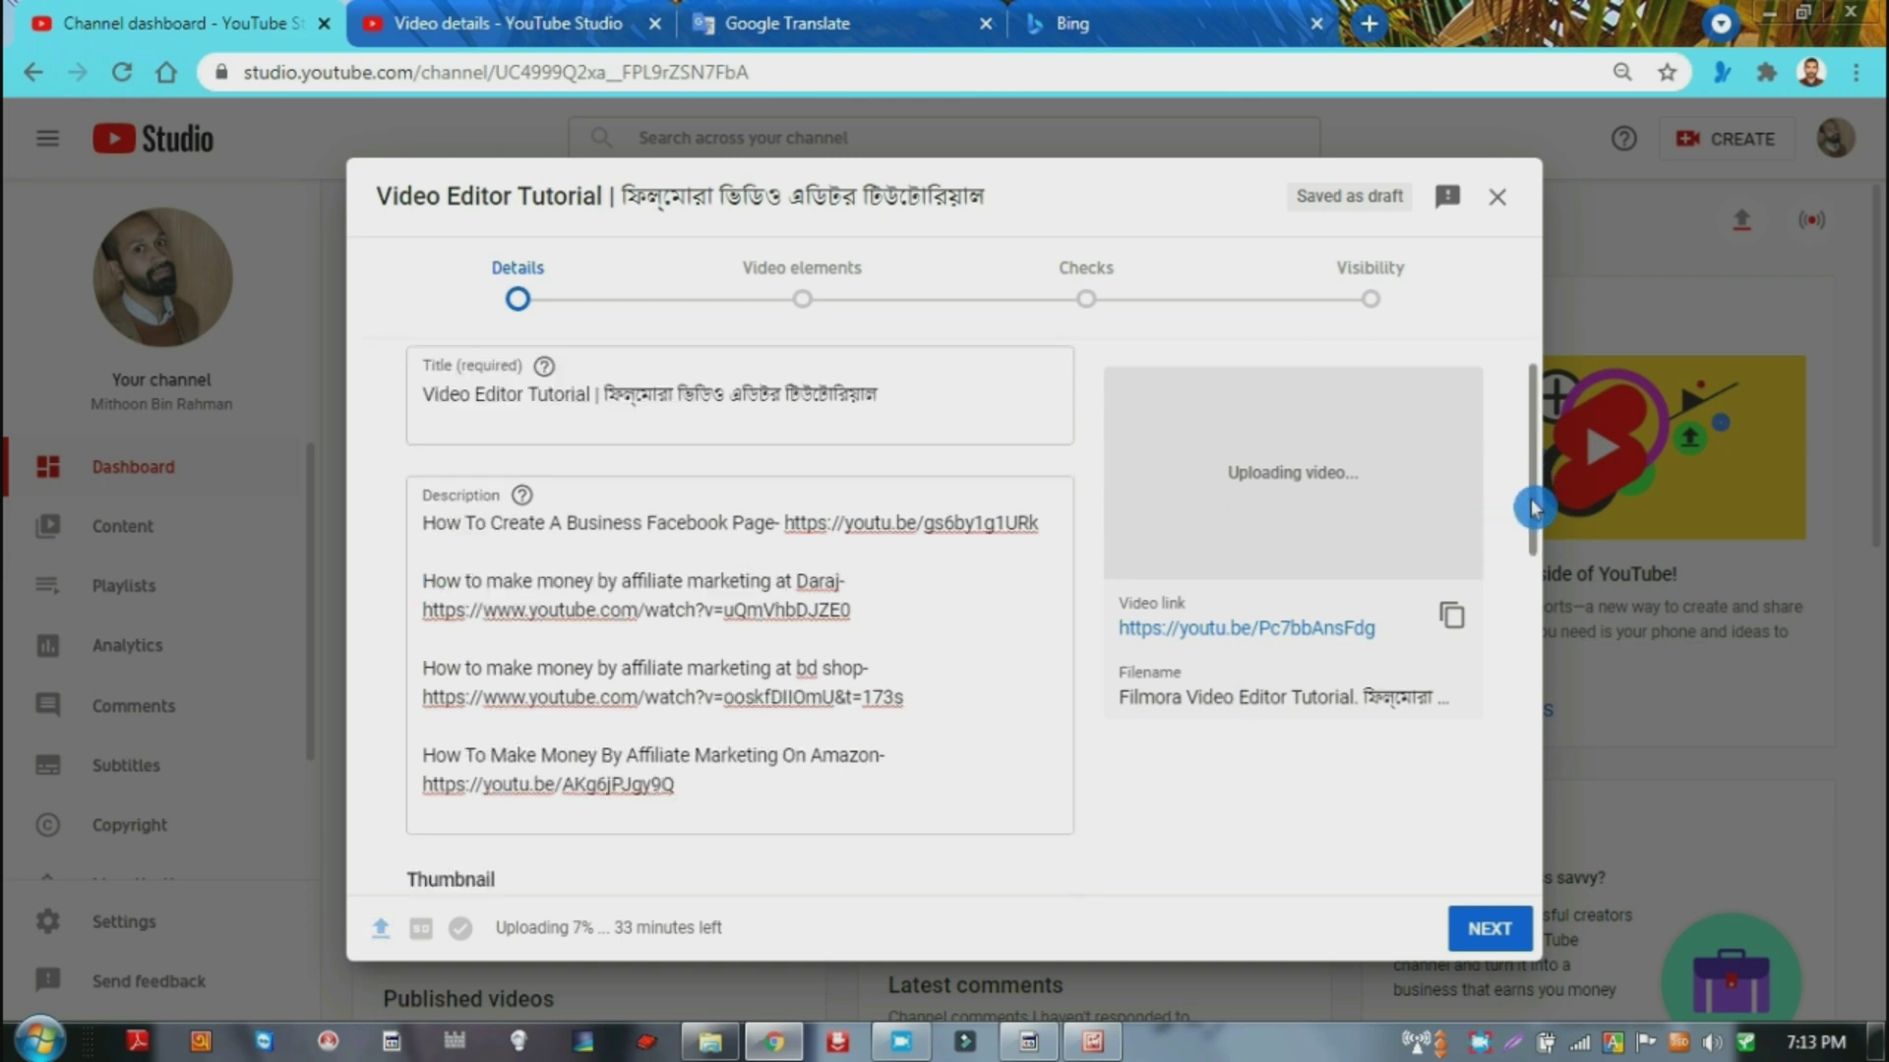
click(496, 664)
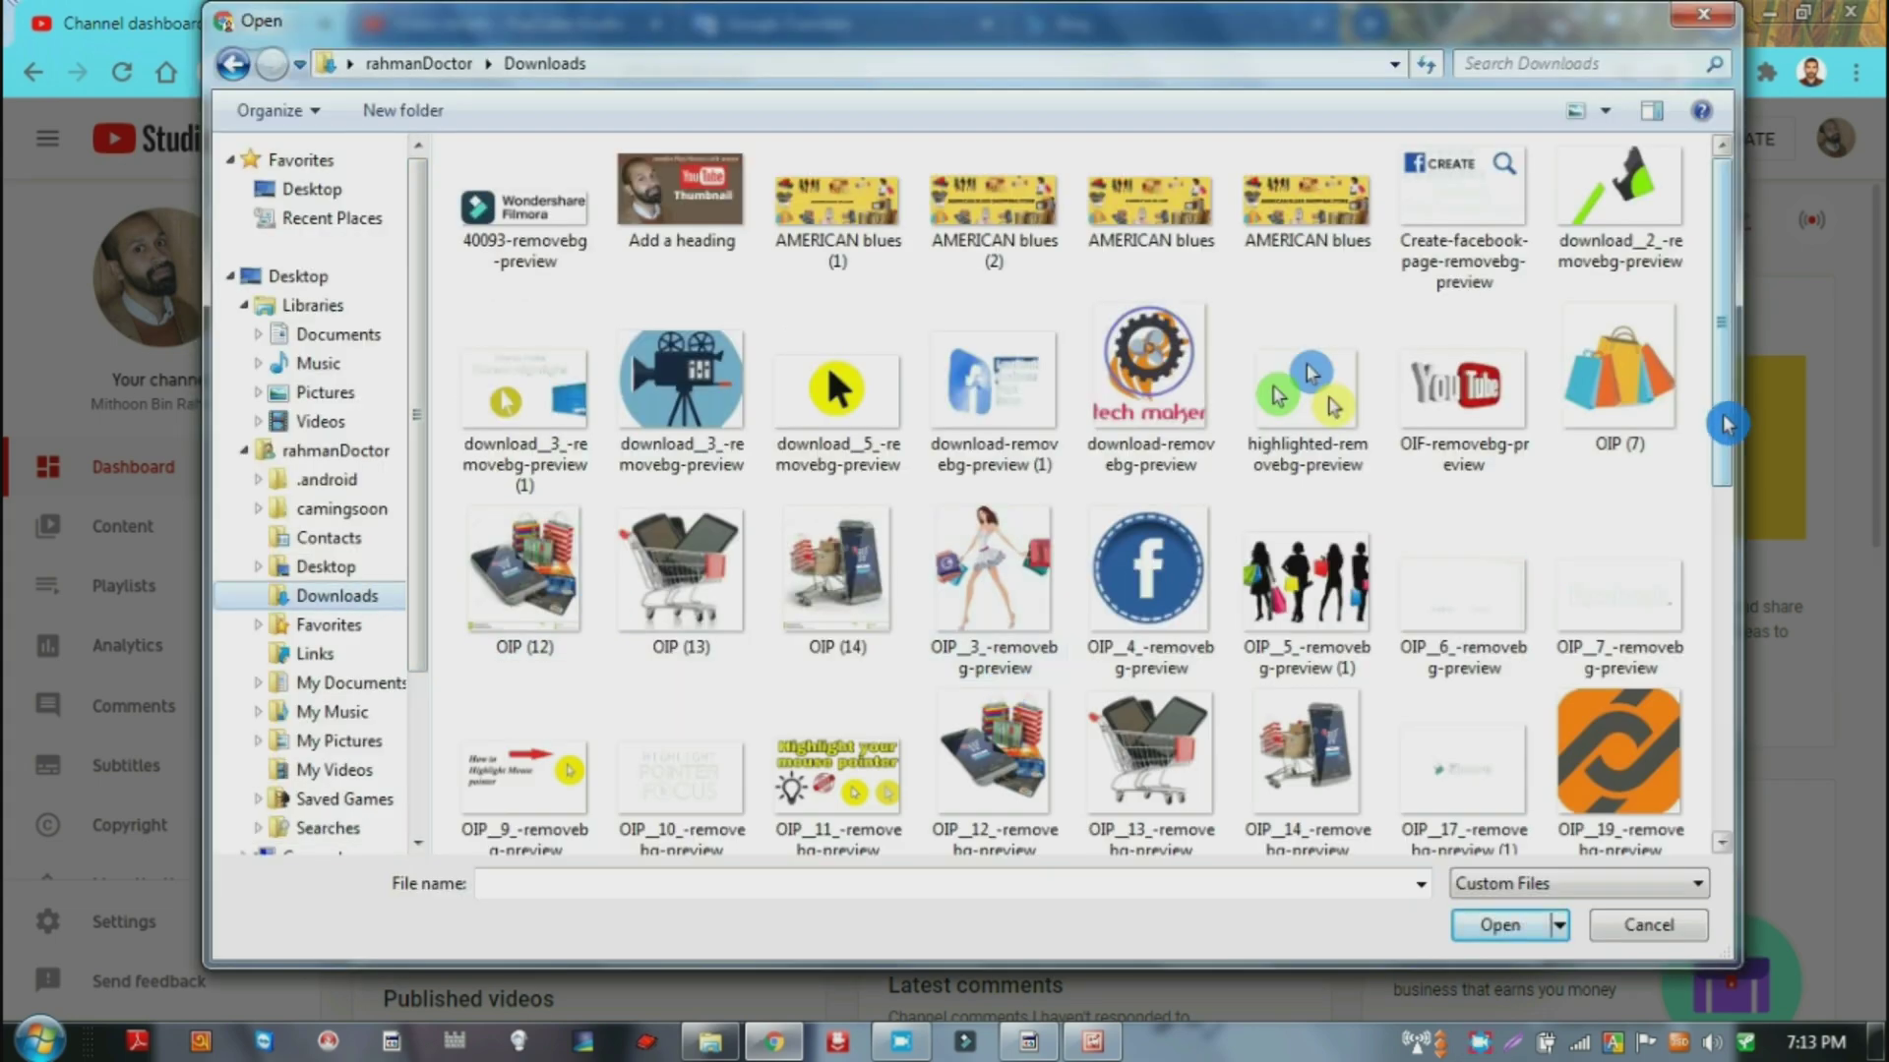
scroll(1456, 689, down, 5)
click(1476, 600)
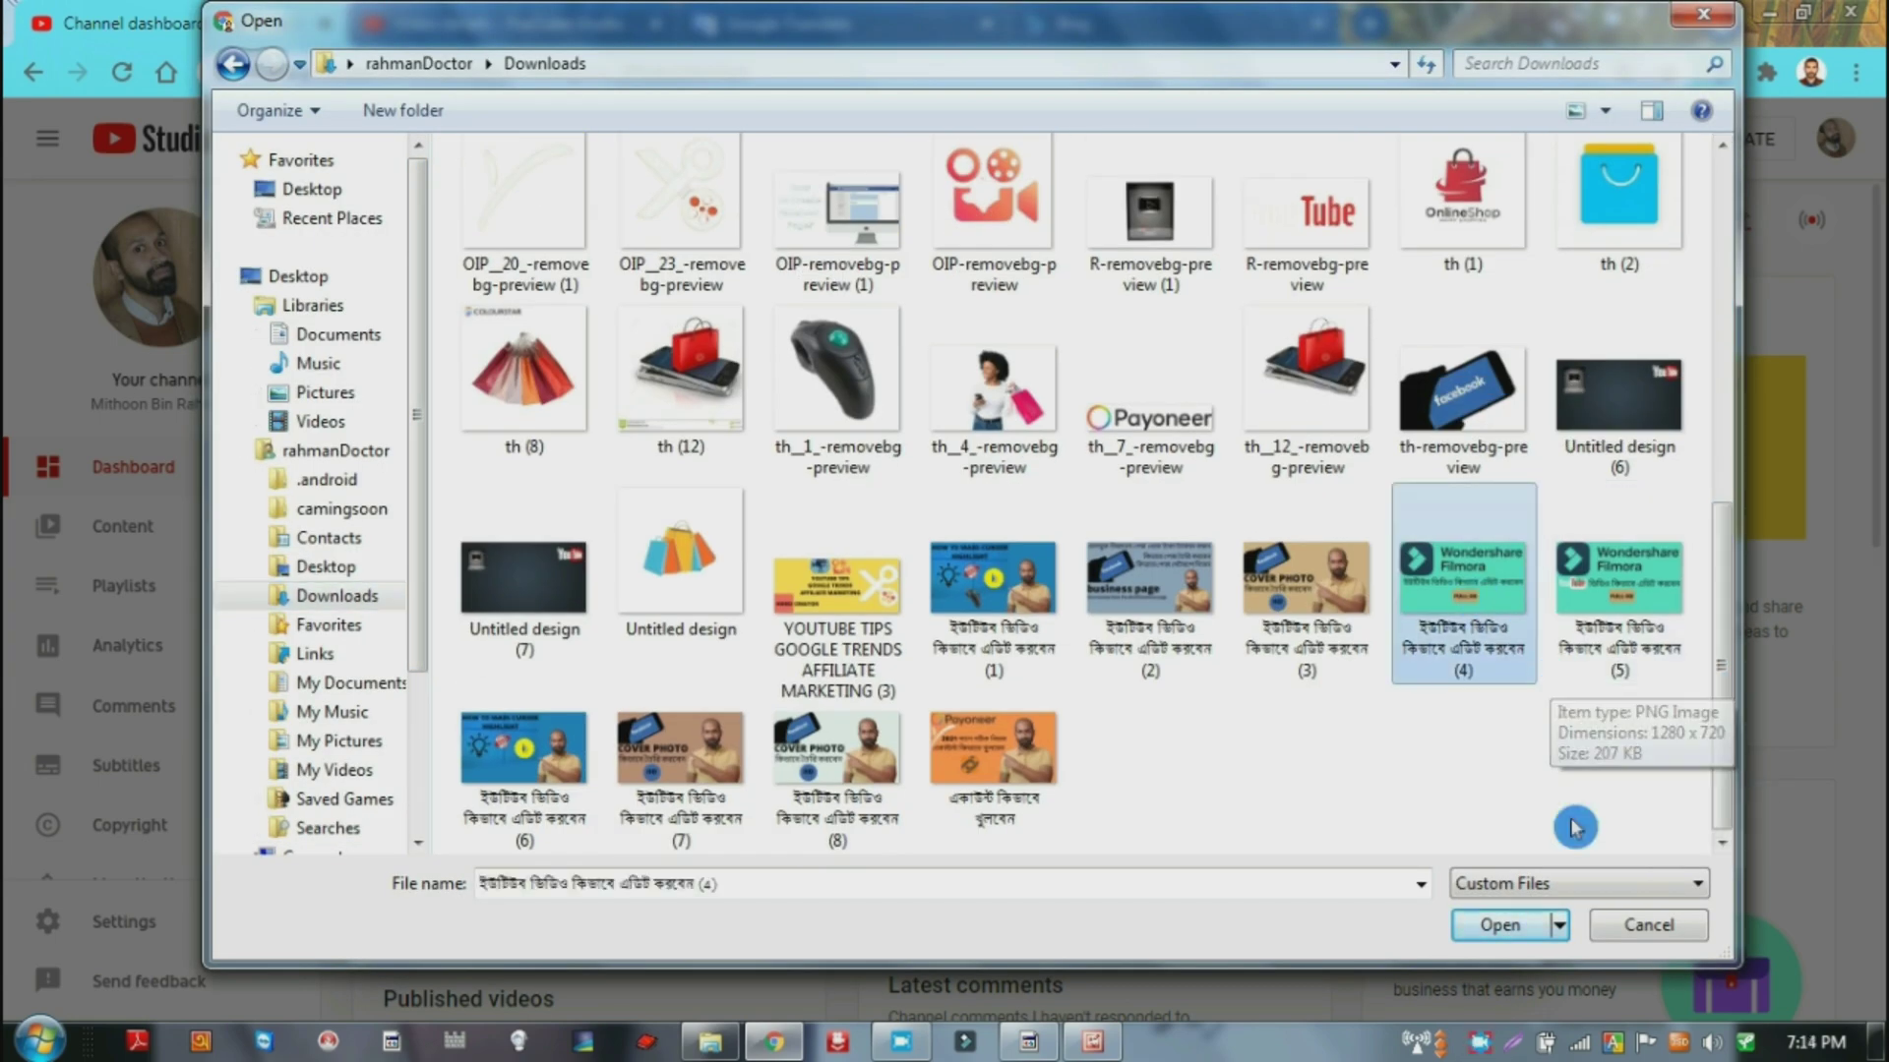
click(1499, 925)
Add the uploaded video to the YouTube Tips playlist.
click(695, 851)
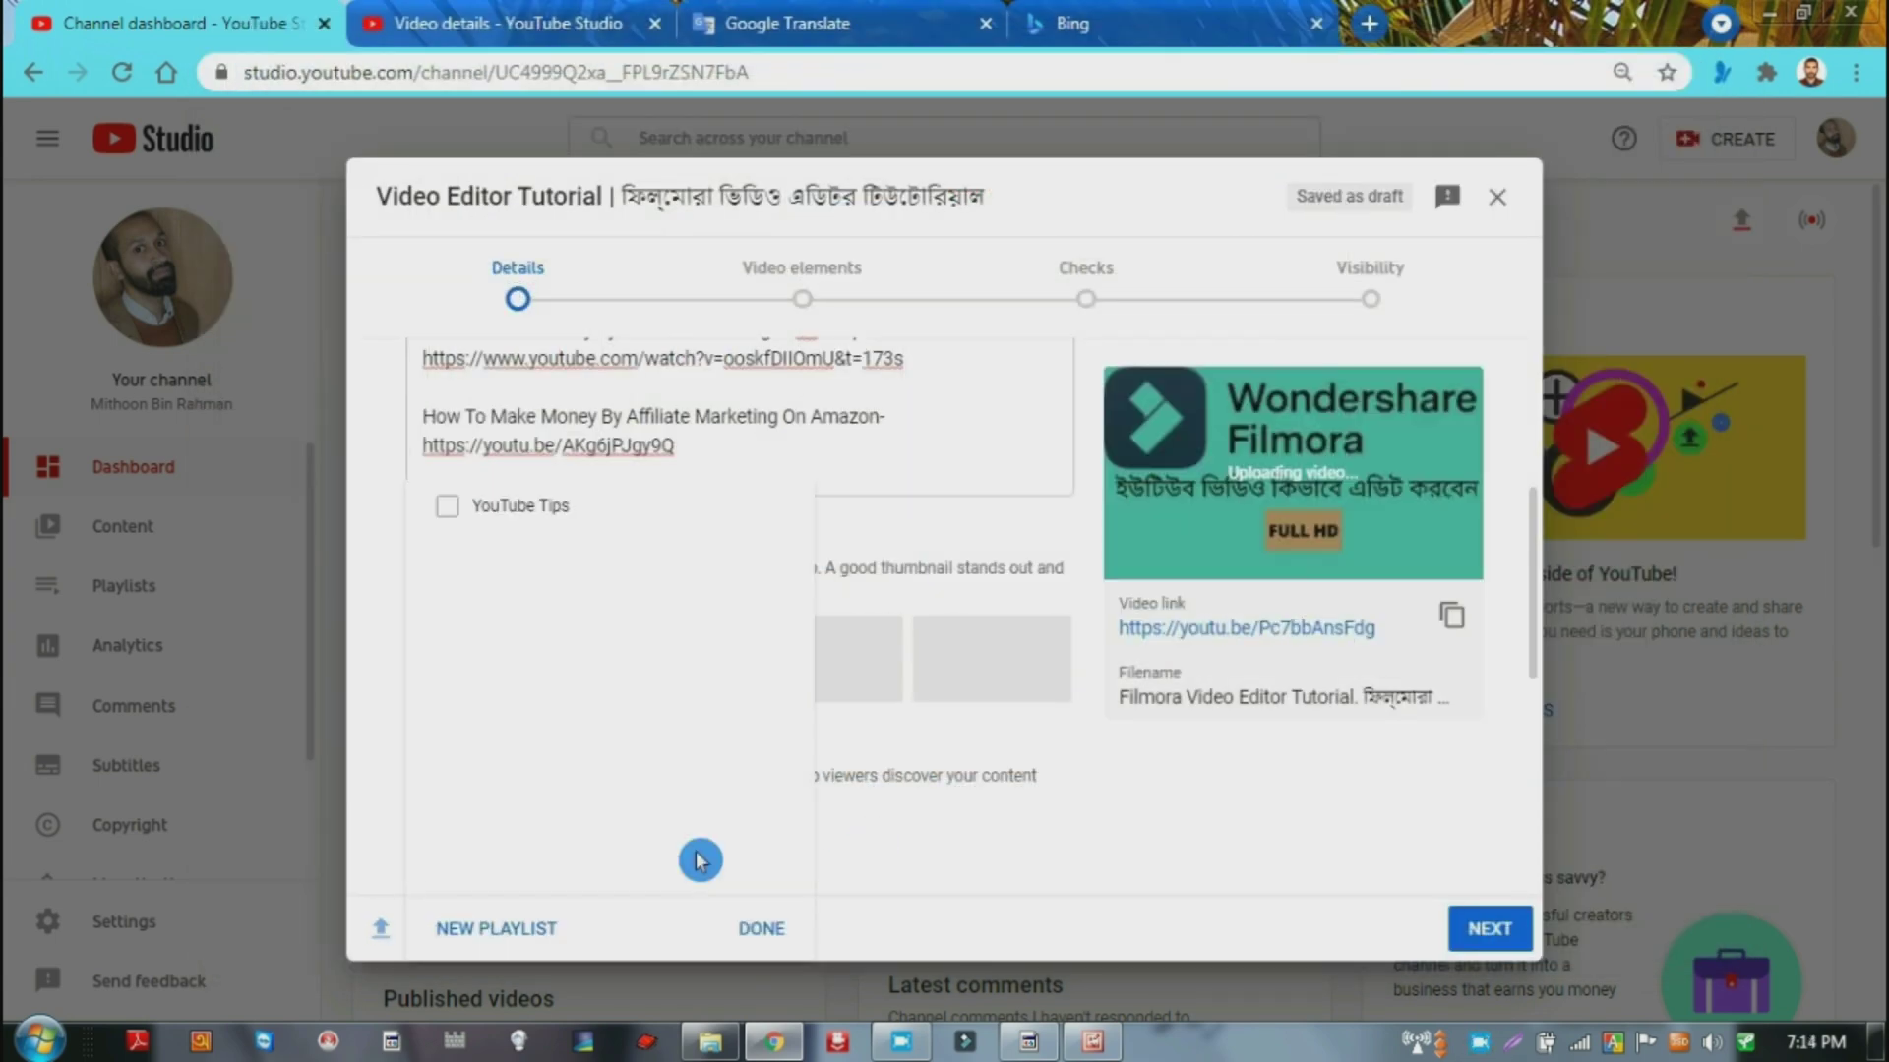
click(447, 505)
click(762, 929)
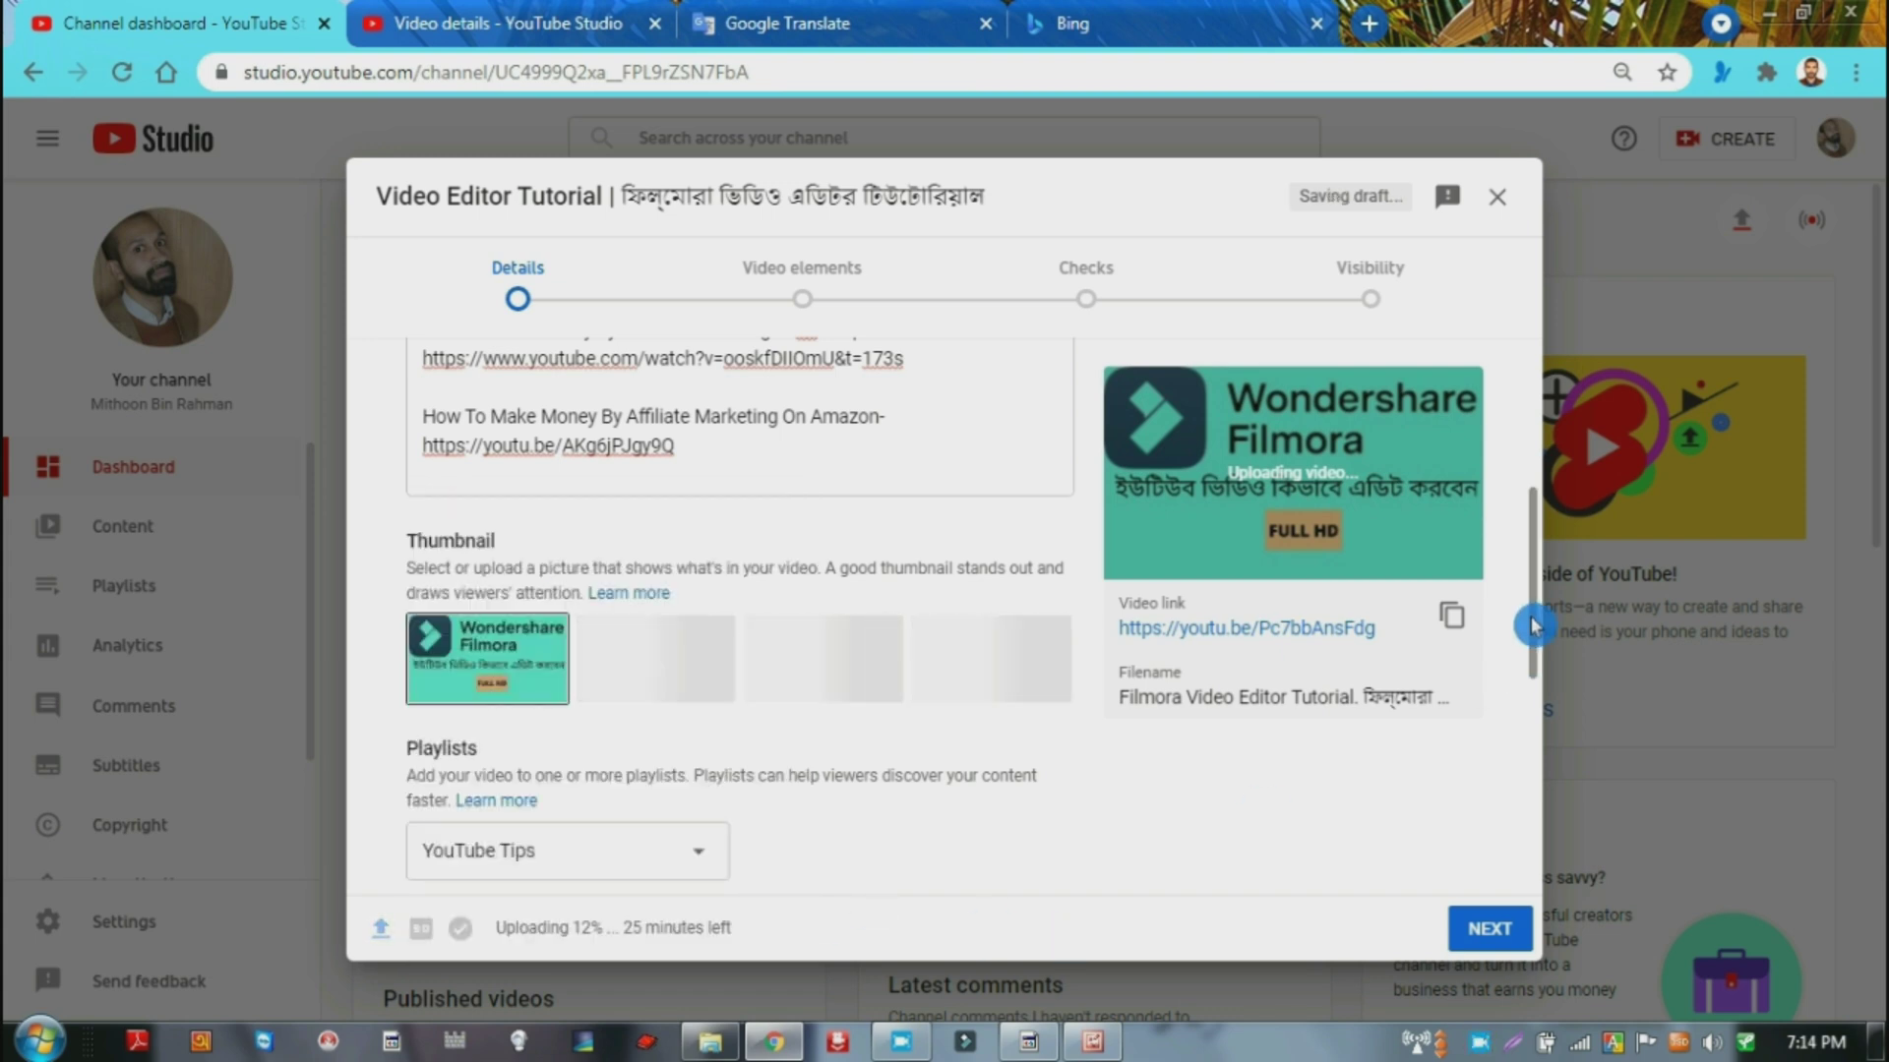
Mark the video as not made for kids and reveal the additional settings for paid promotion, tags and subtitles.
drag(1539, 620, 1540, 790)
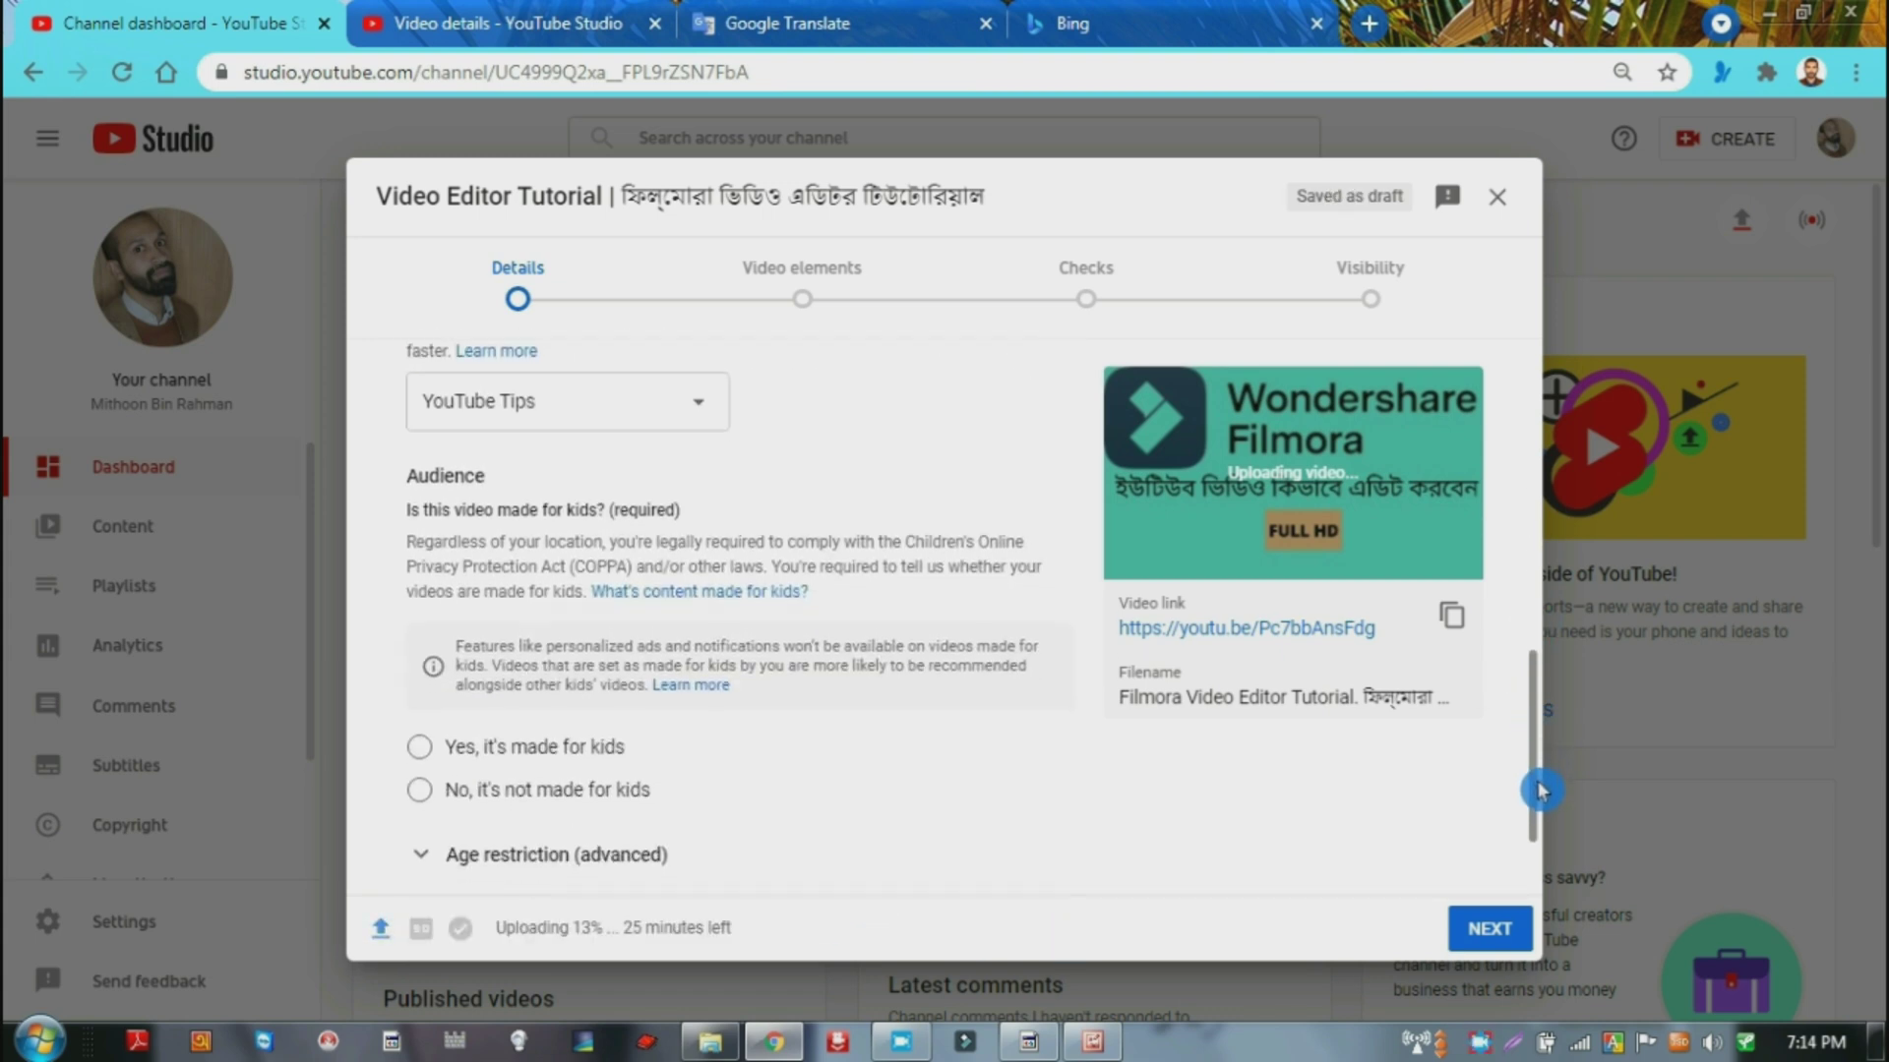
click(620, 801)
drag(1531, 725, 814, 813)
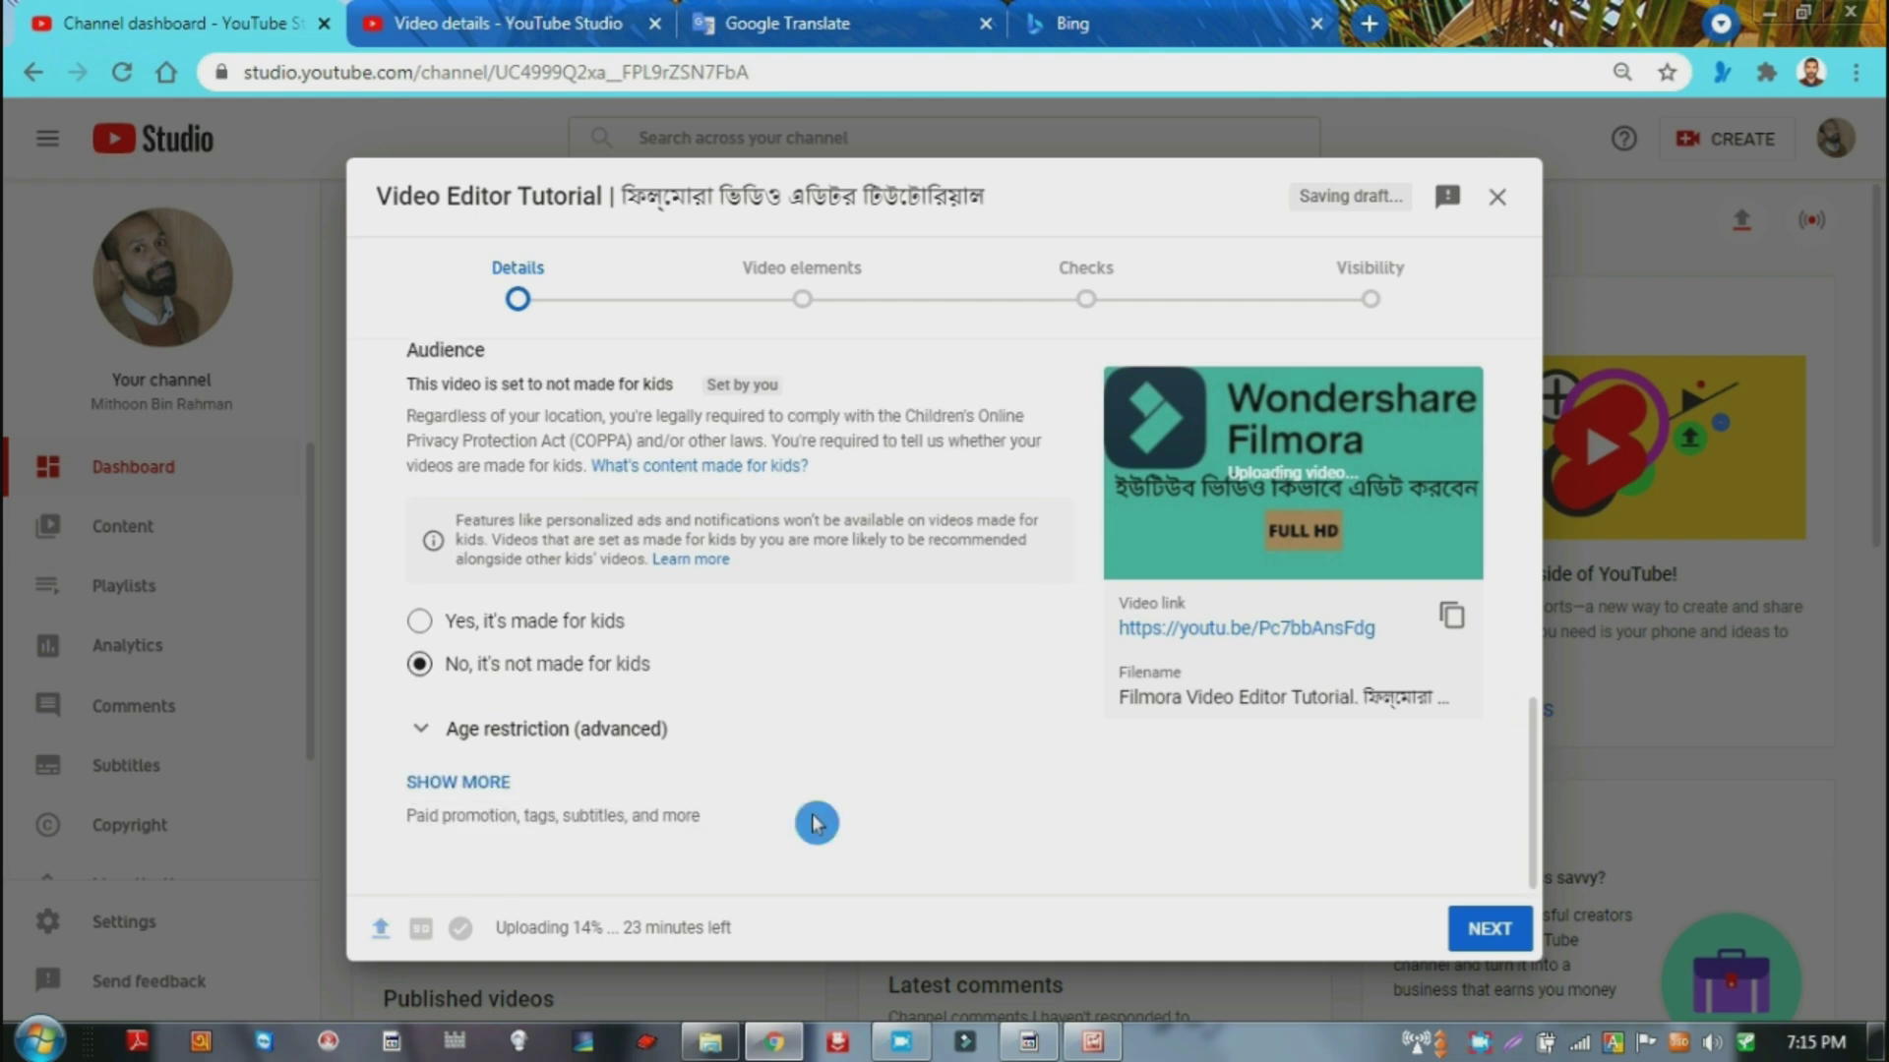
click(615, 779)
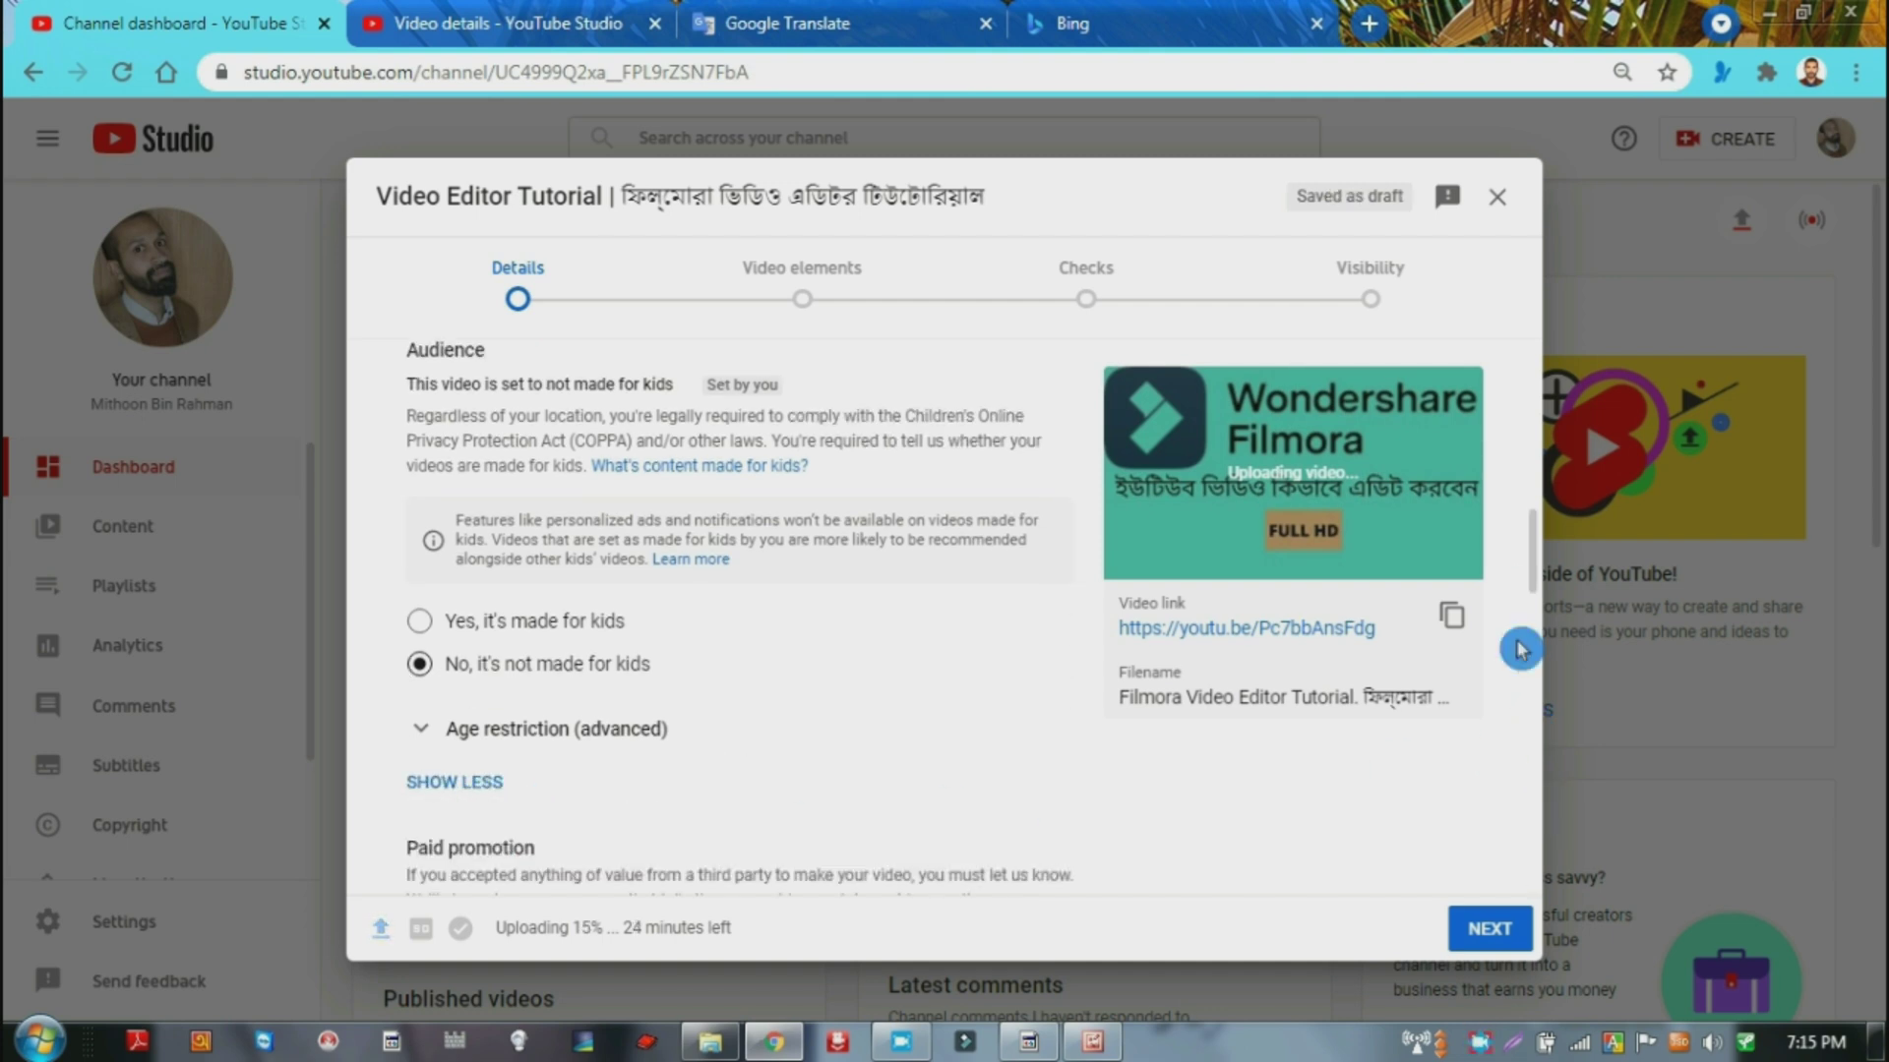
Add the tags #filmora, #wondershare, #filmora 9, #Tutorial, #filmora effect, #filmora pro, #filmora video editor, #wondershare filmora, #how to use filmora and #best video editor software.
scroll(1534, 620, down, 2)
scroll(1537, 620, down, 1)
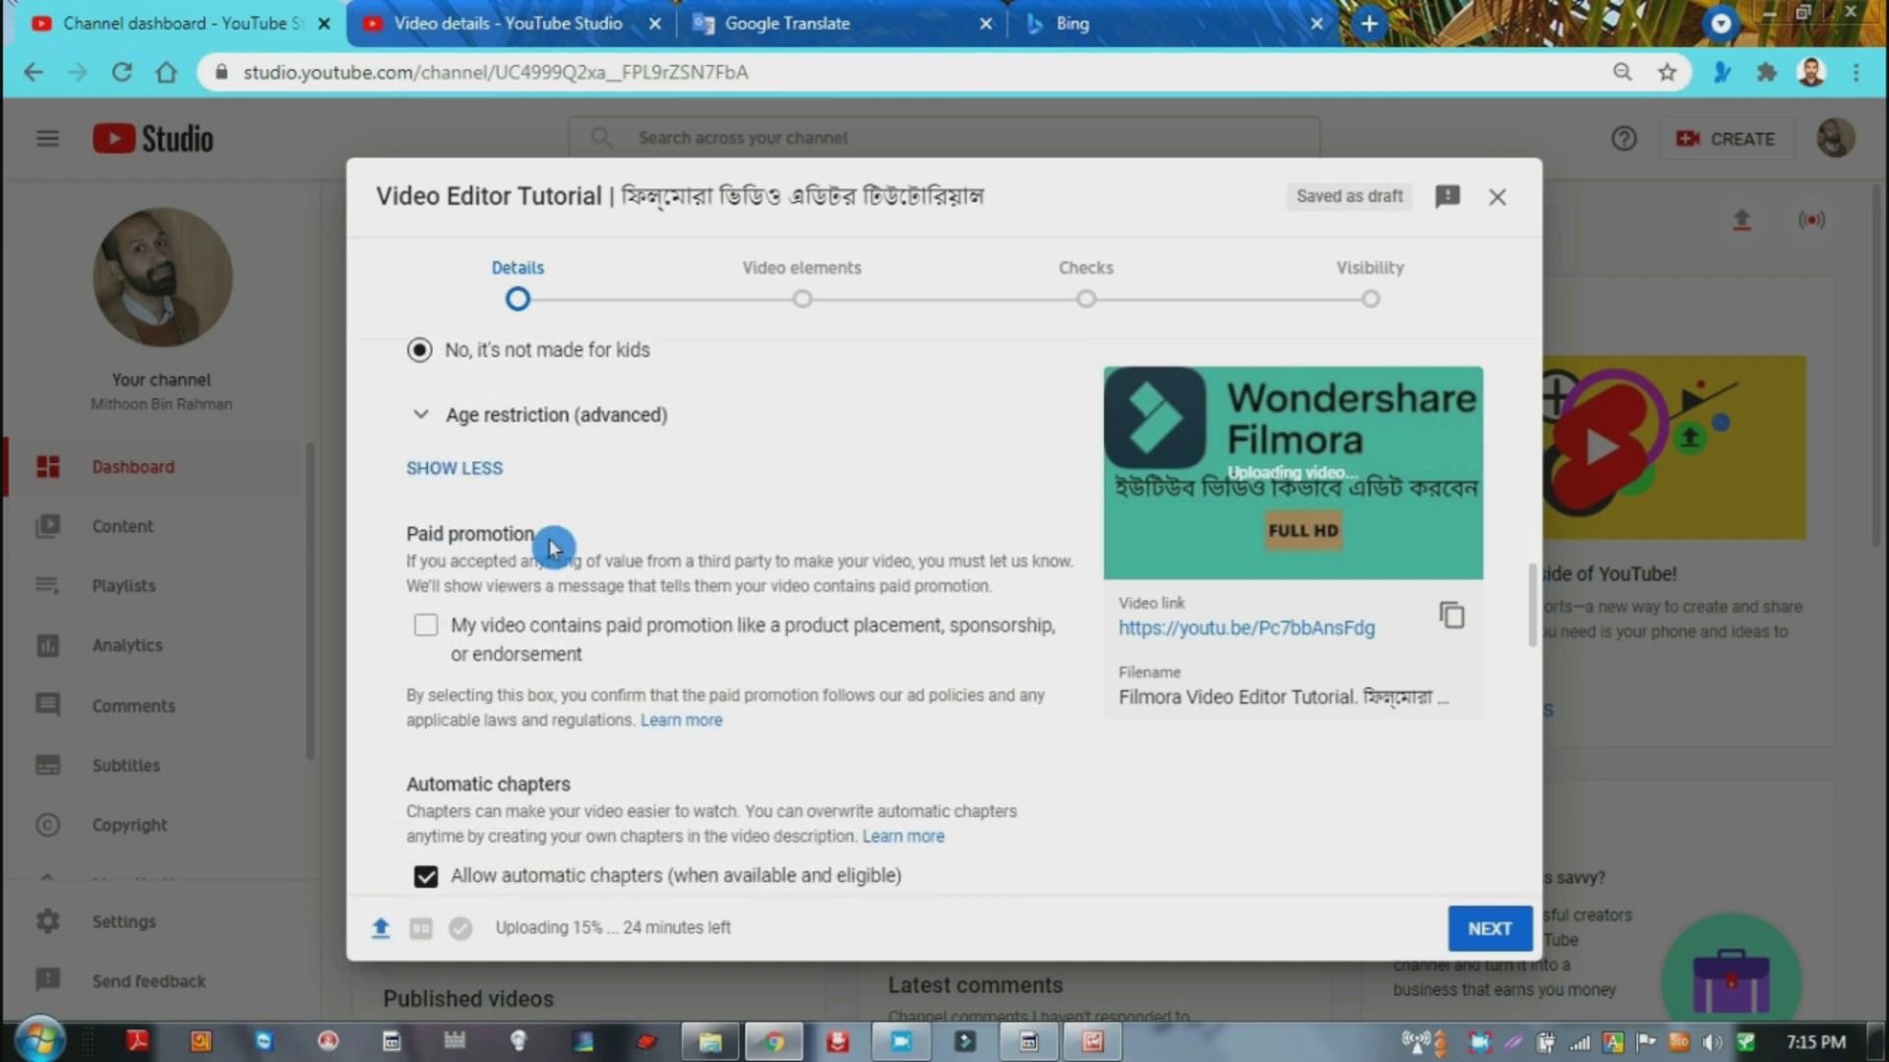
drag(1531, 605, 1527, 688)
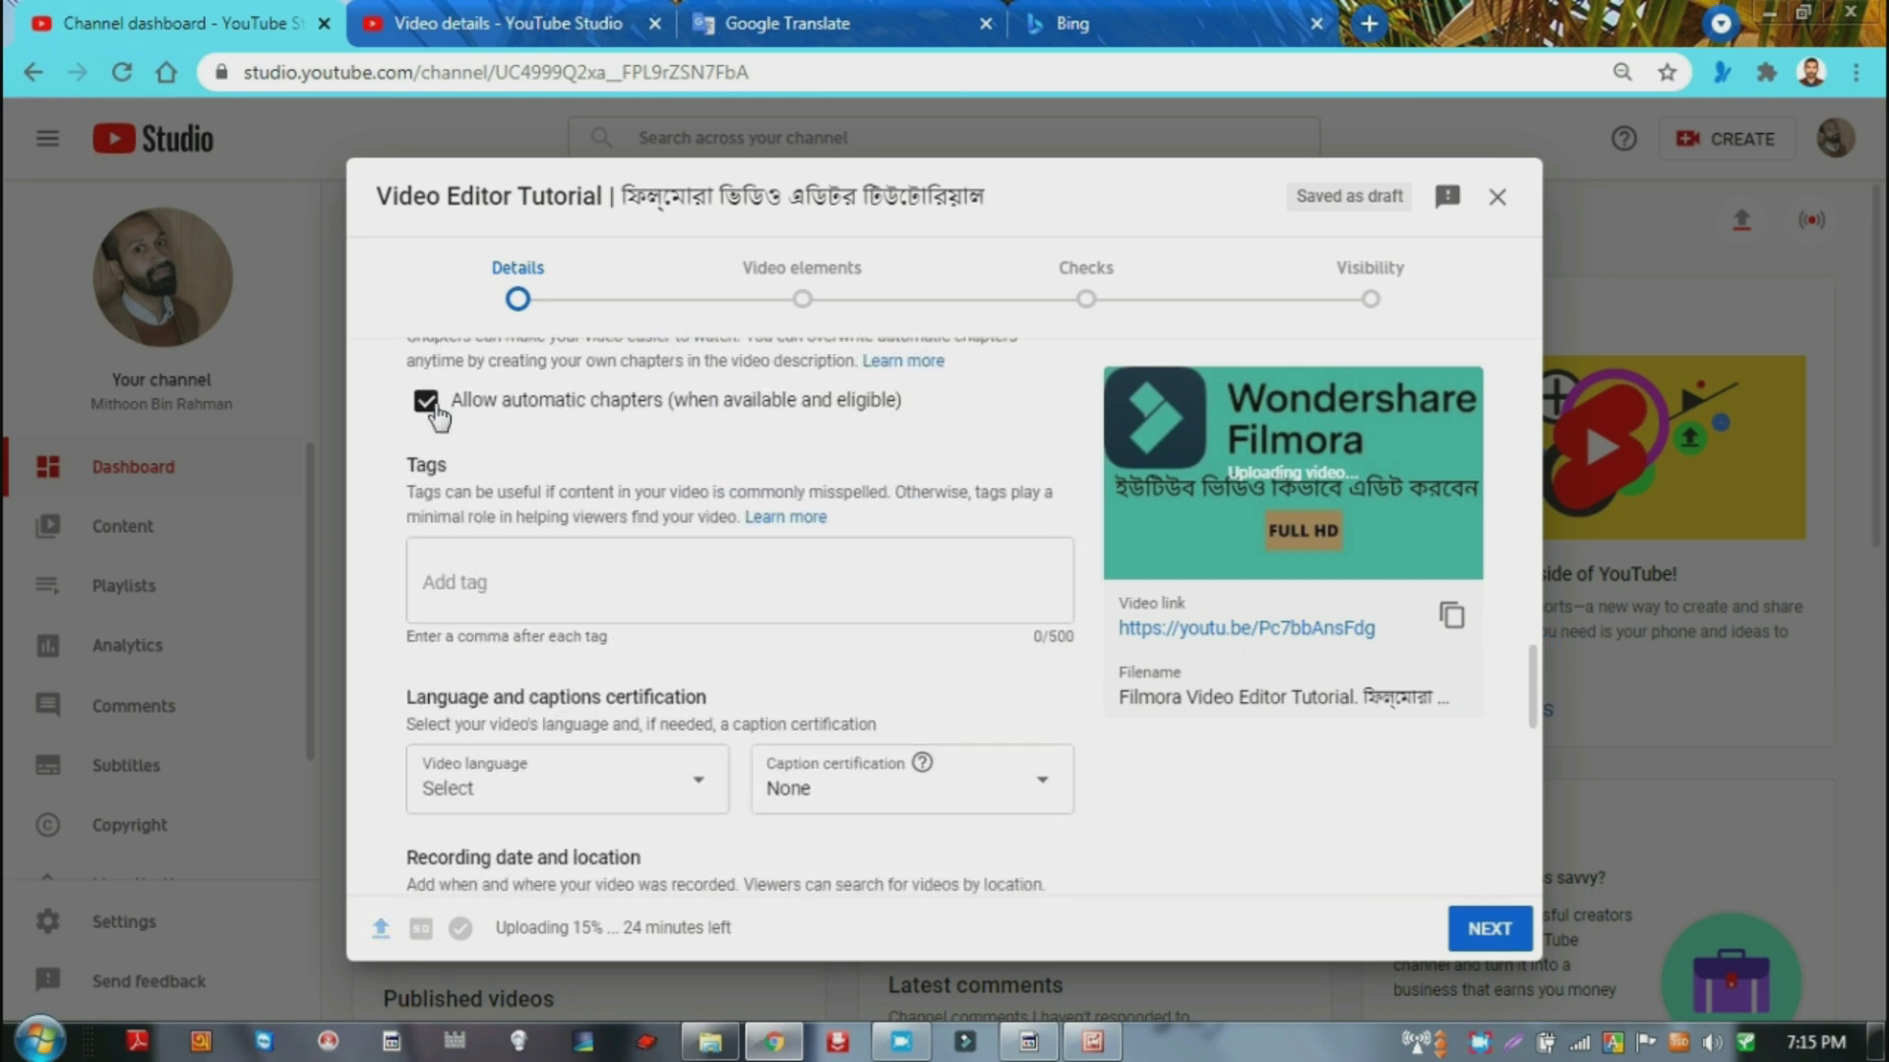
click(478, 574)
text(#filmora)
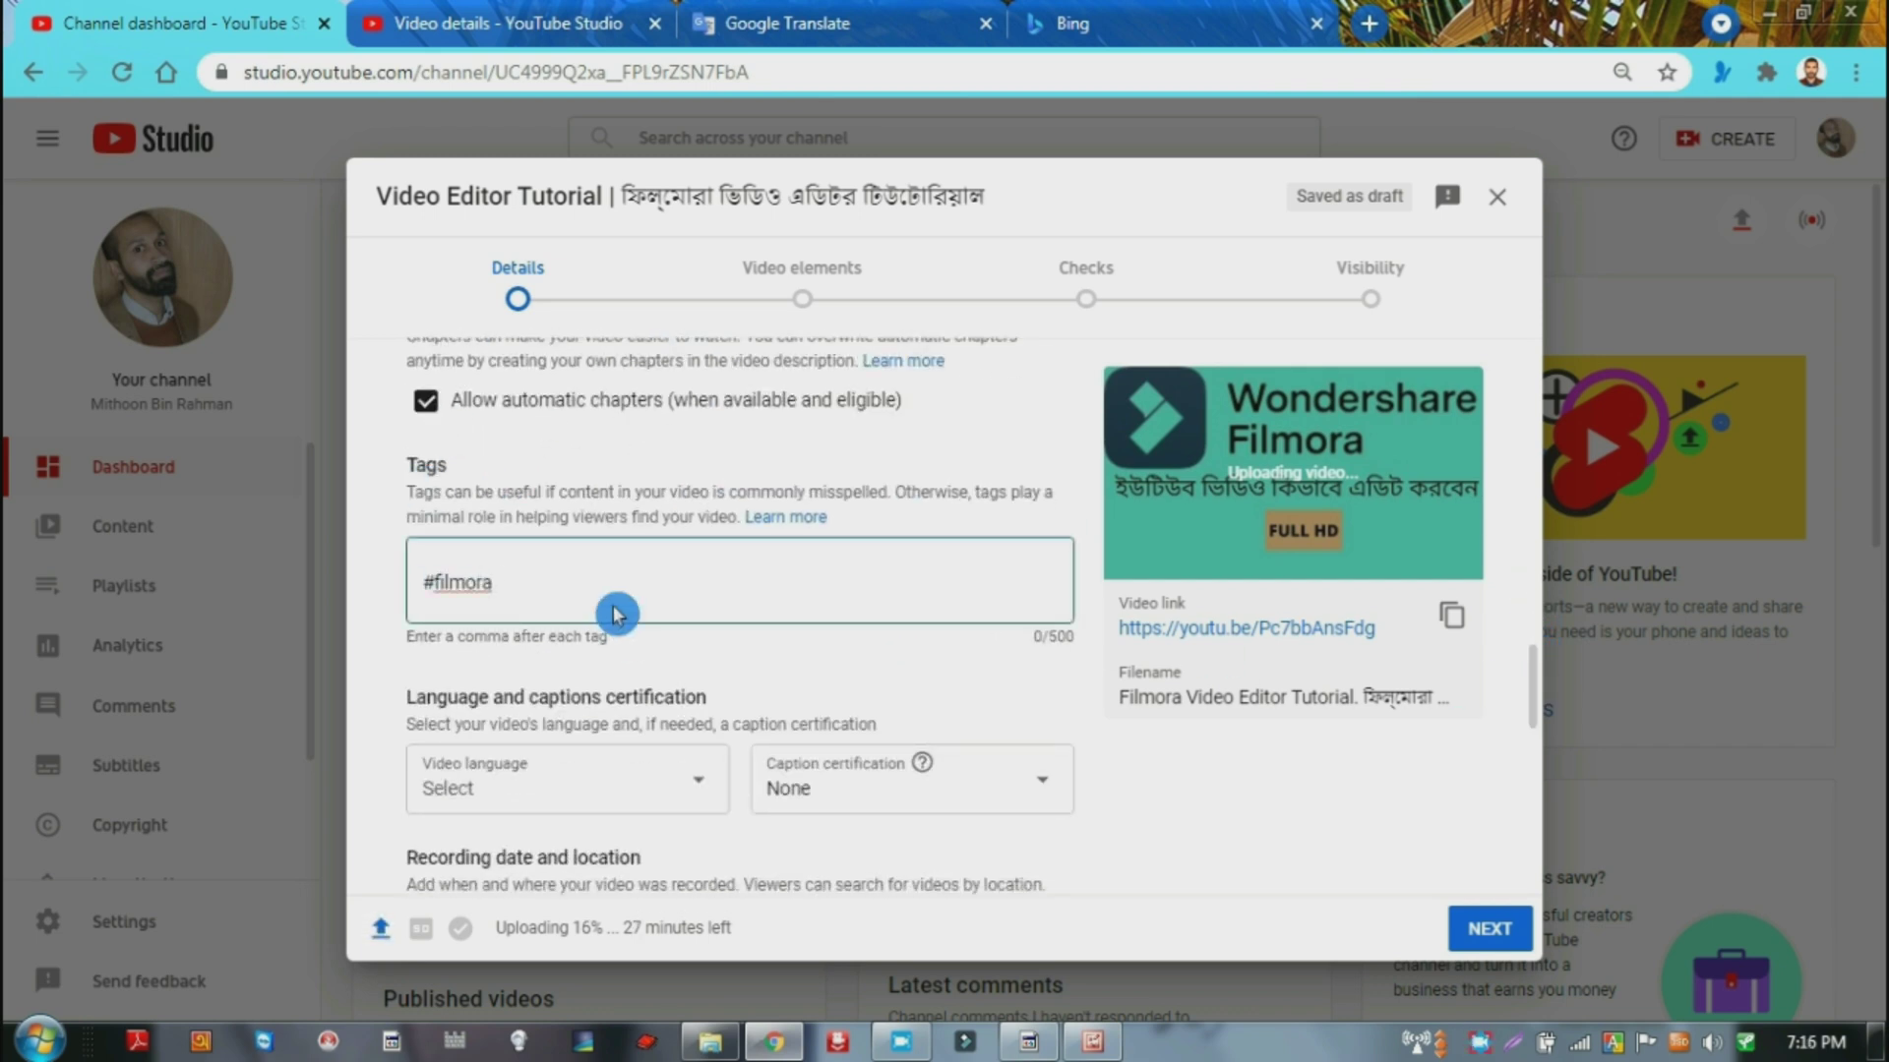
text(,#wondershare,#filmora 9,#Tutorial,#filmora)
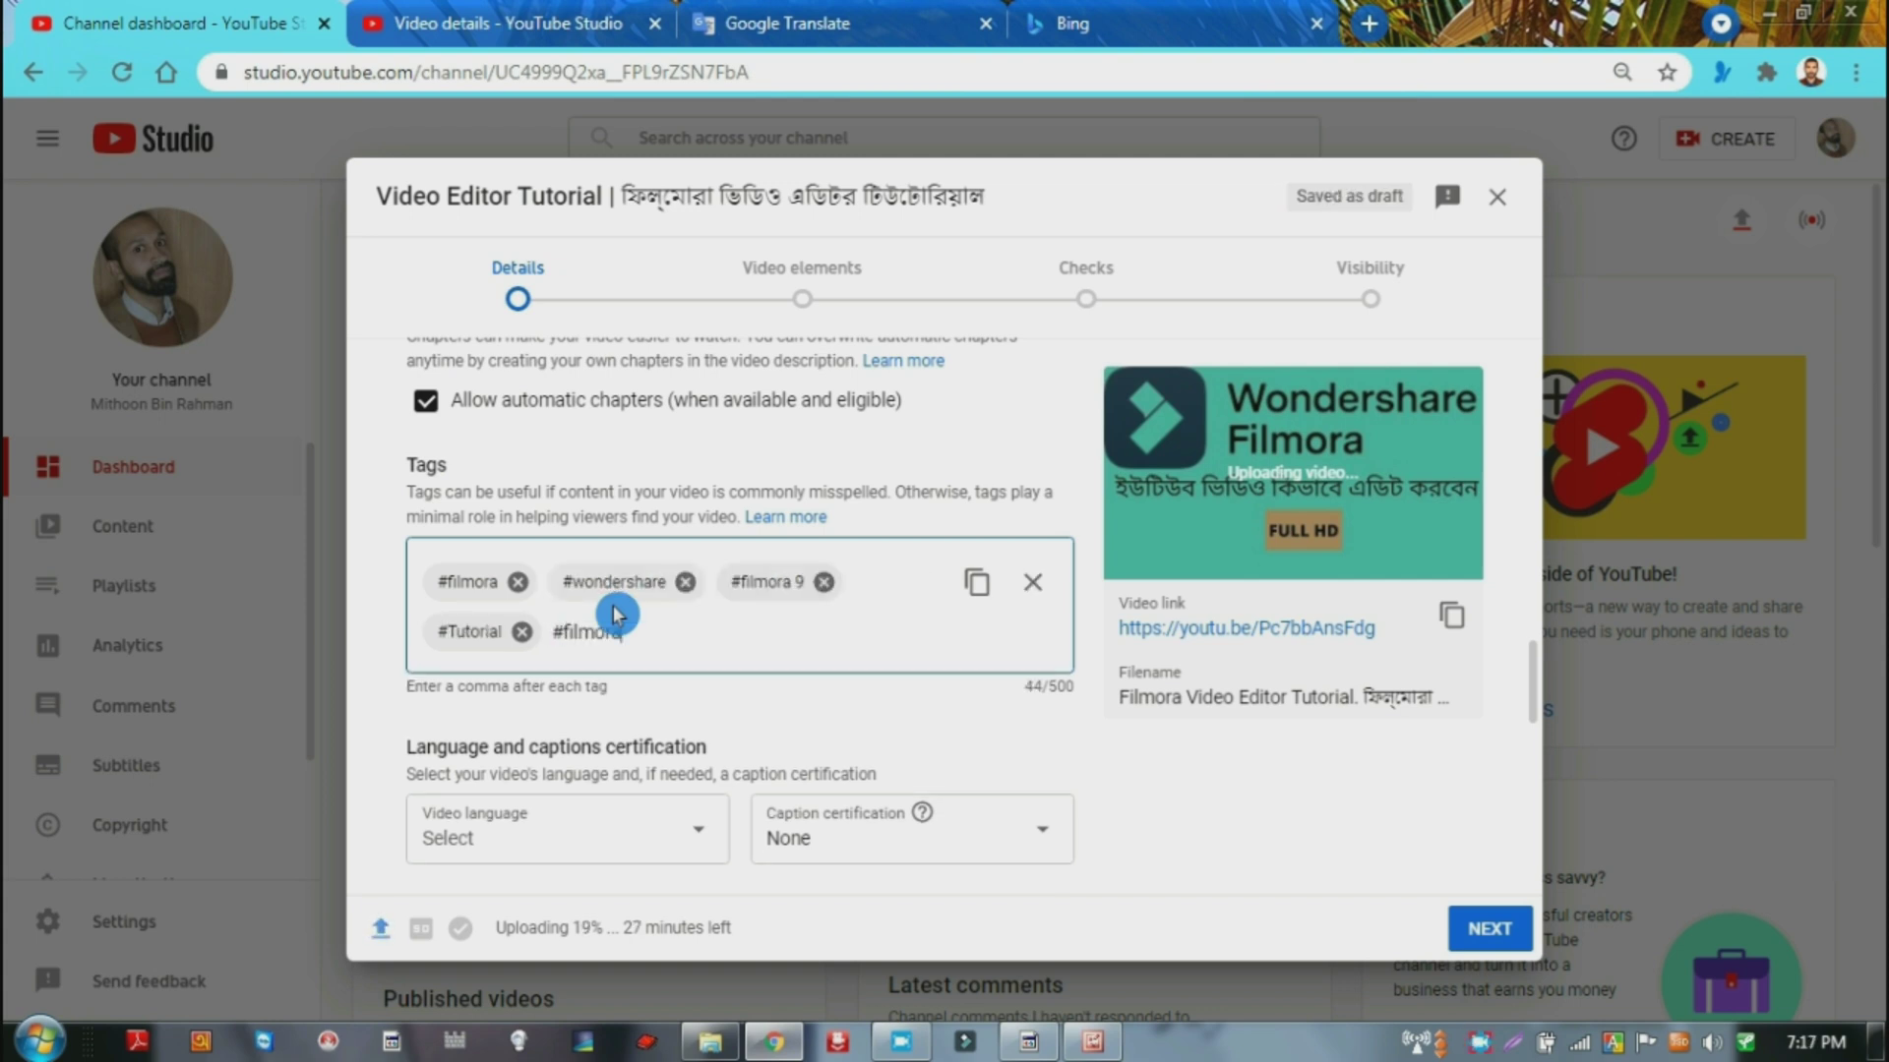
text( effect,#filmora pro,#filmora video editor,#wonders)
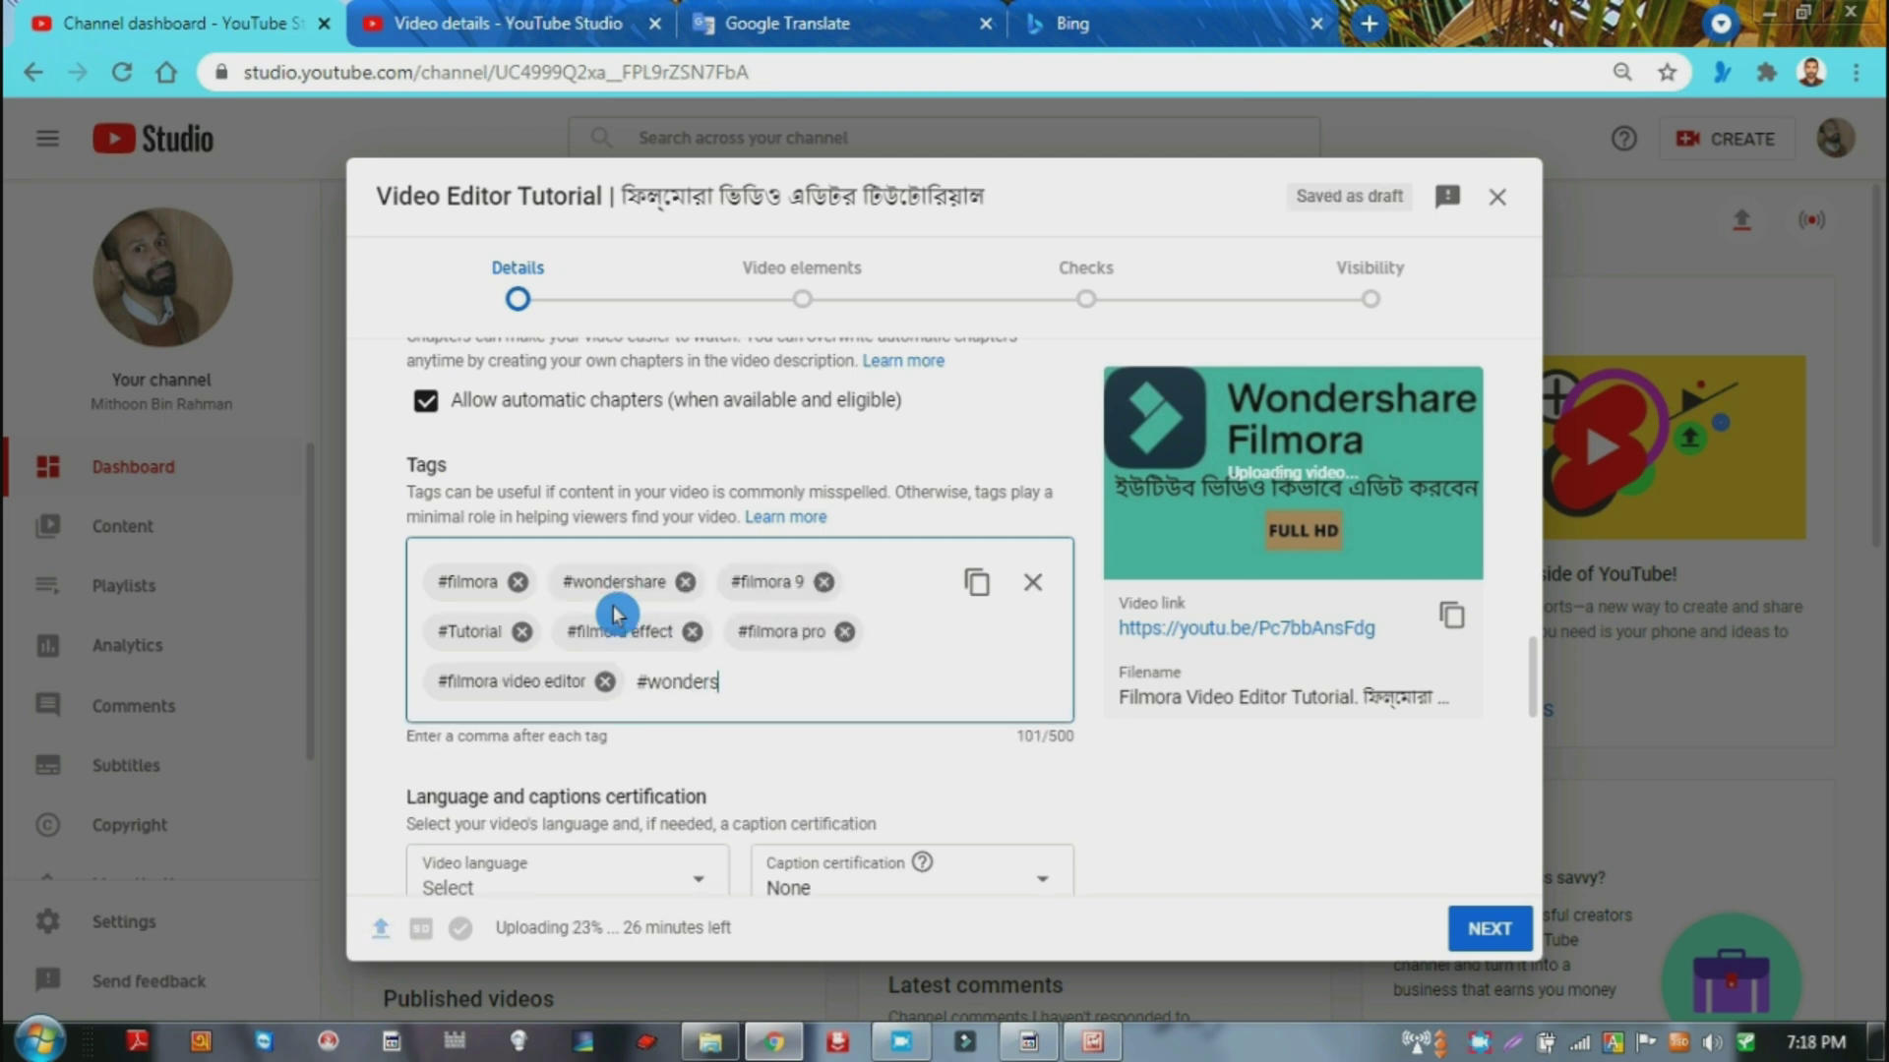
text(hare filmora,#how to use filmora,#best video editor software)
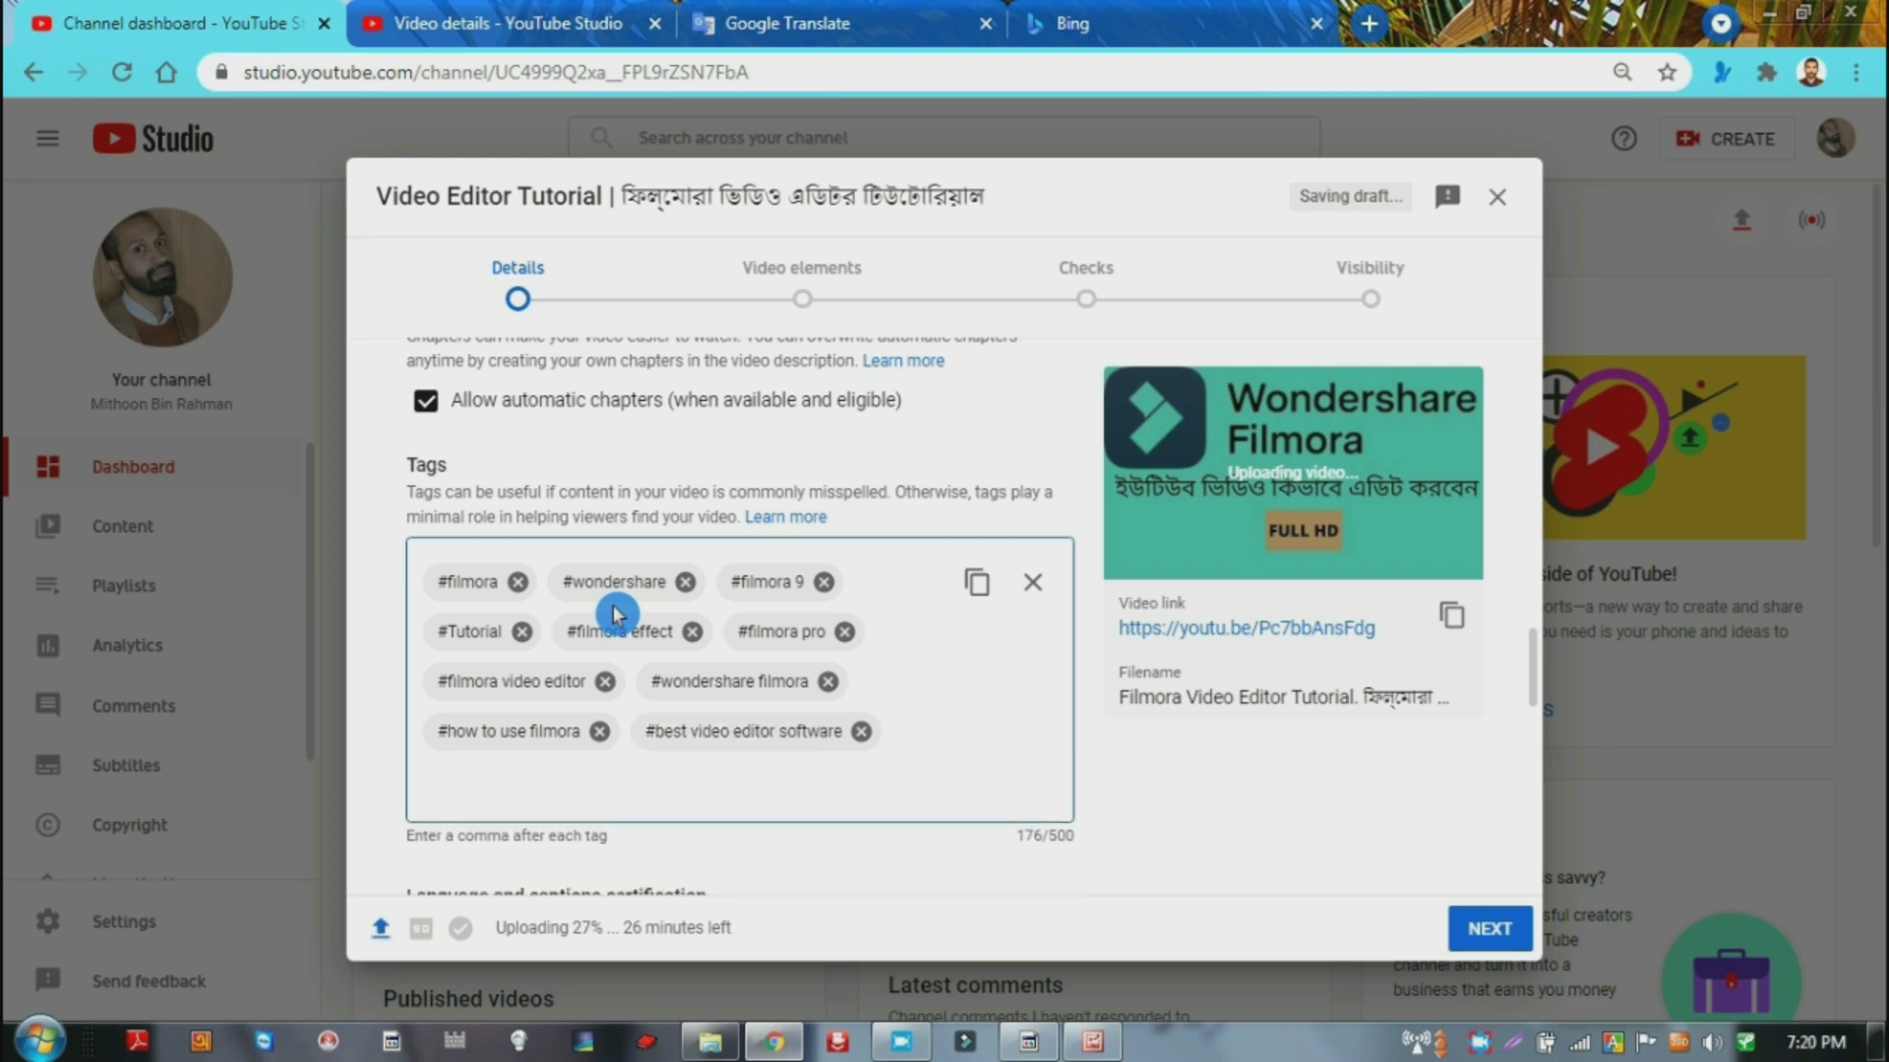
Add the tags #how to edit video, #video editing, #video editing tutorial, #make money online, #earn money online, #money, #online, #youtube tips, #facebook and #page.
text(,#how to edit video,#video editing,#video editing)
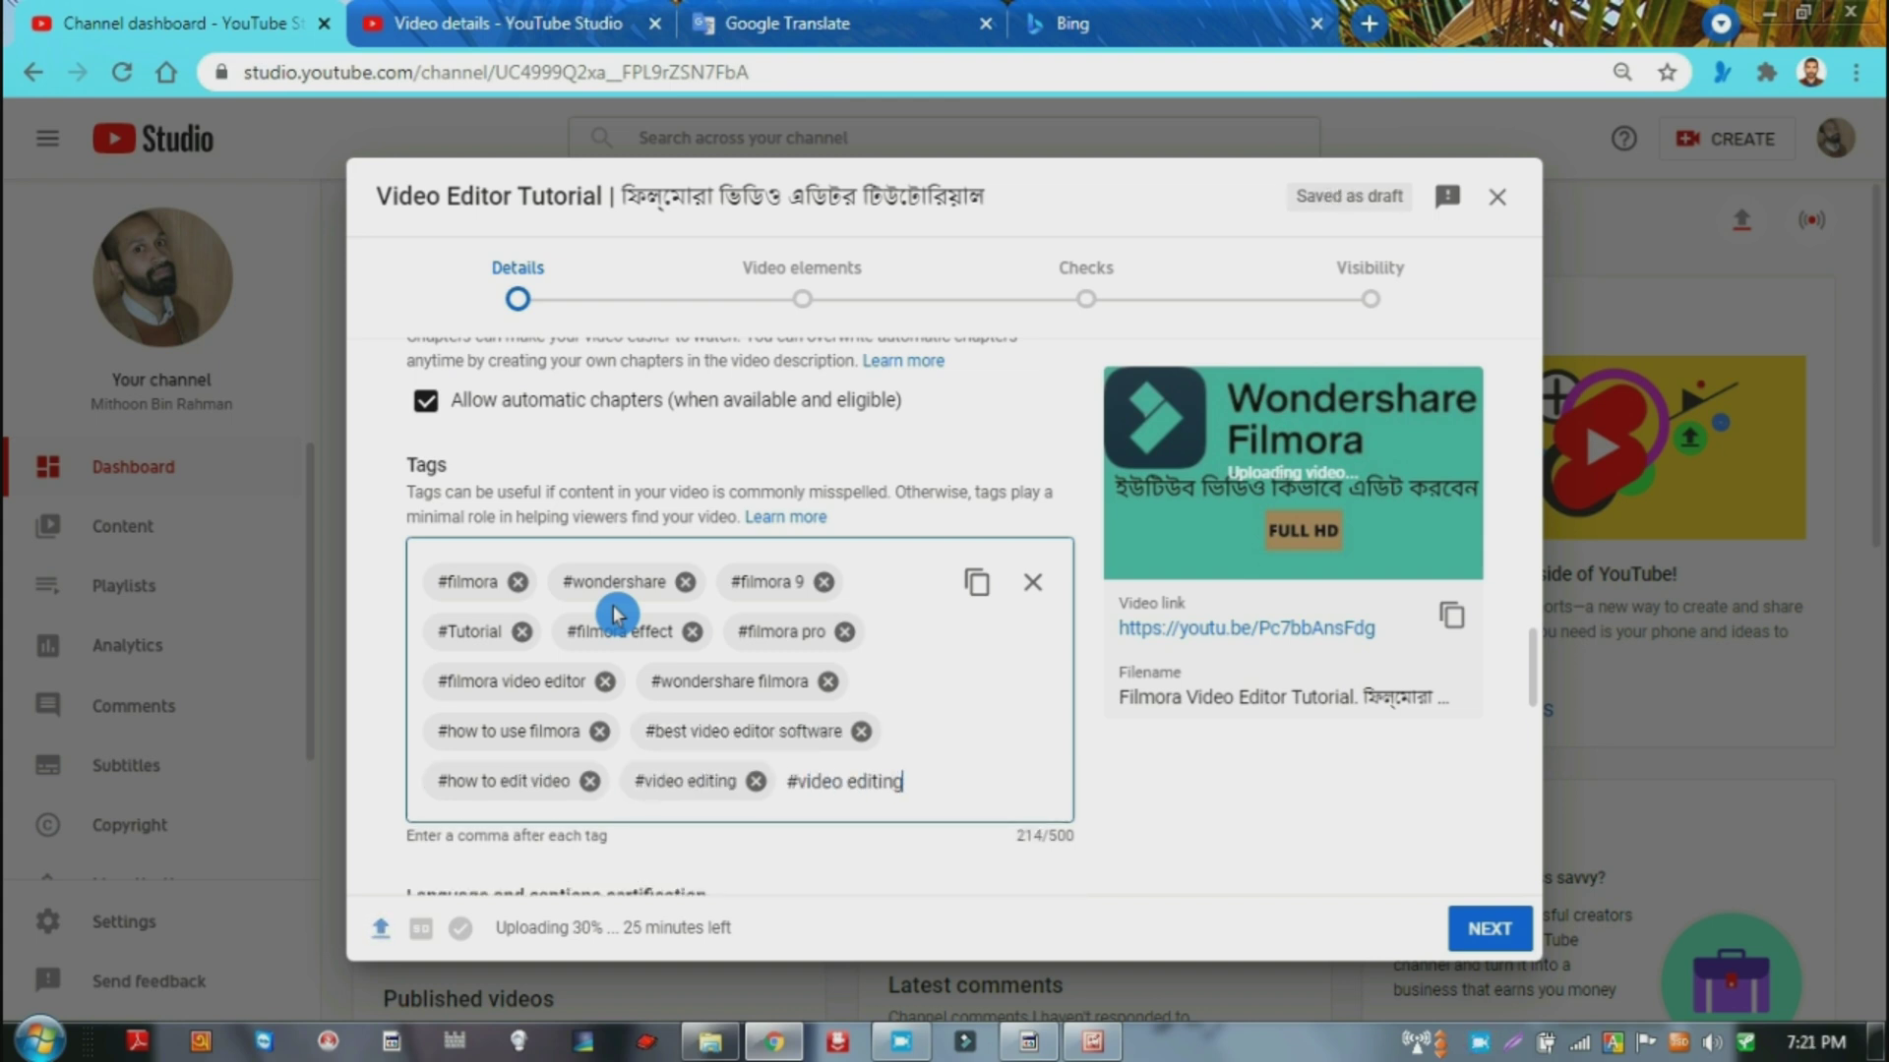
text( tutorial,#make money online,#earn money online,#mo)
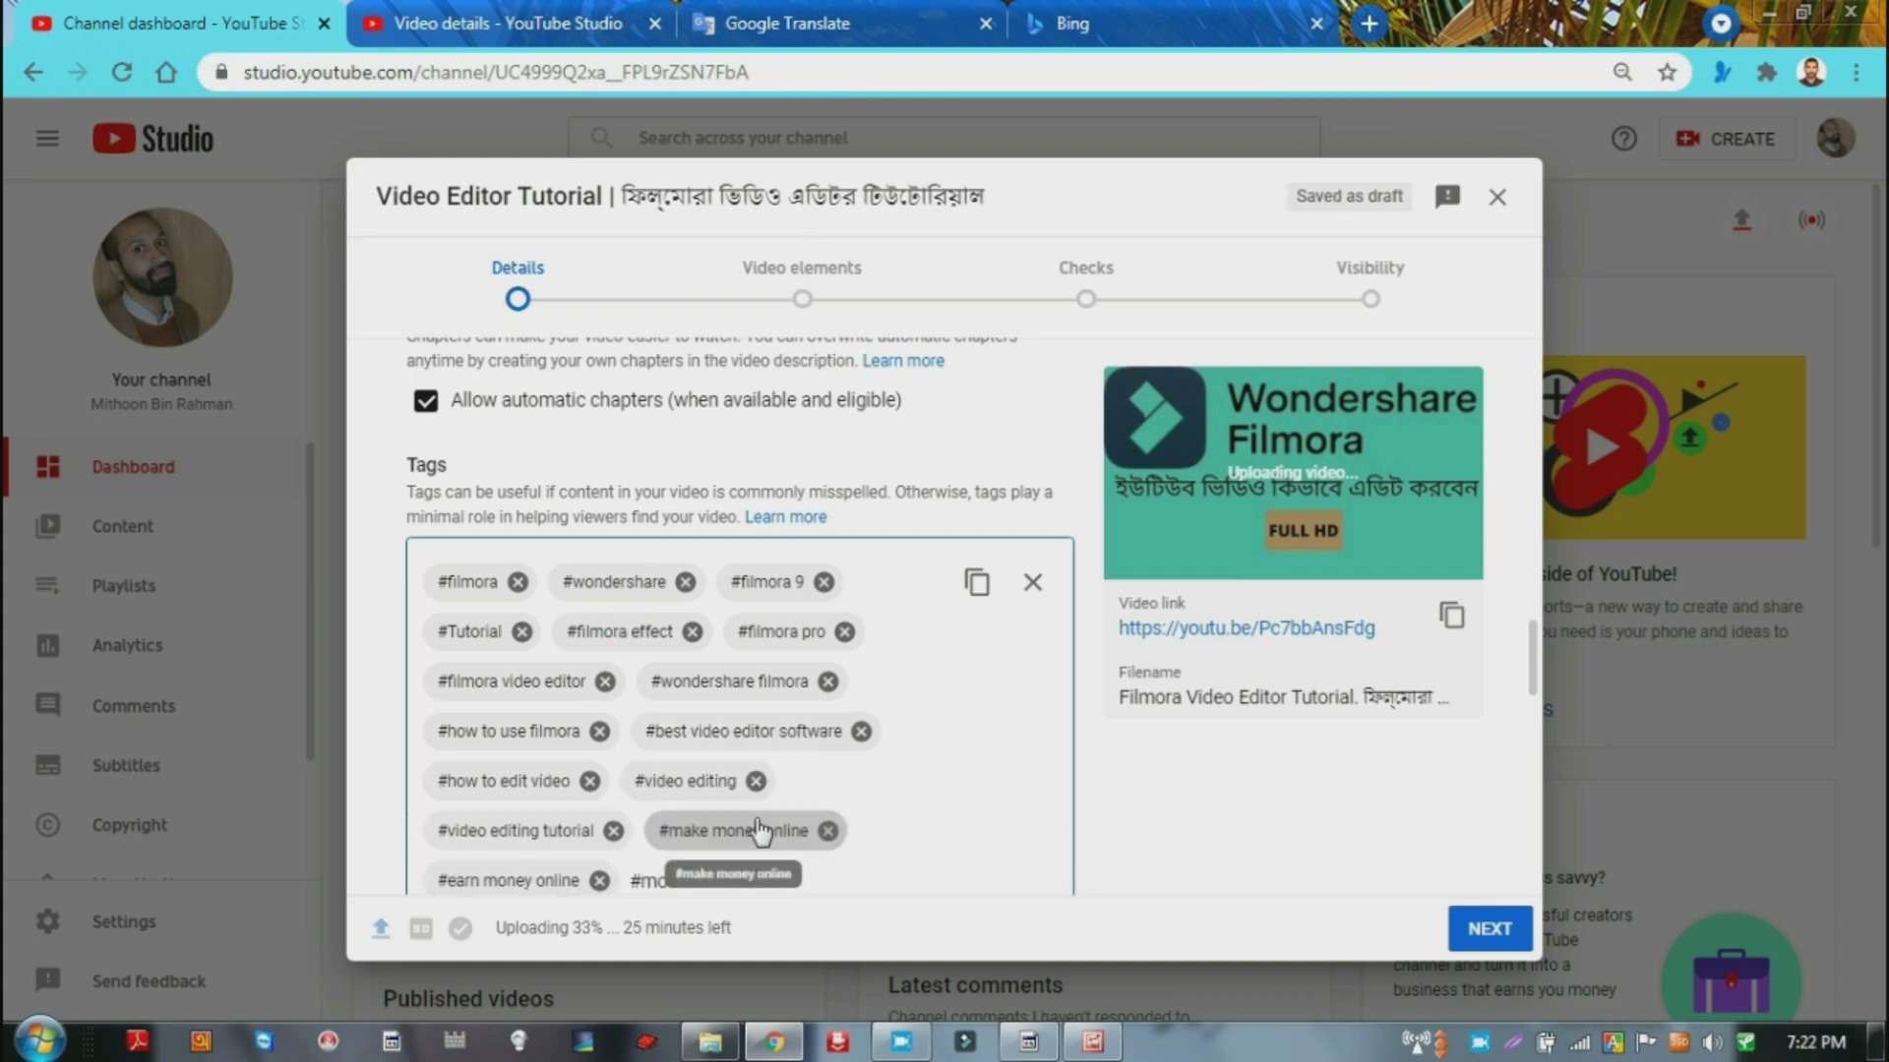
text(ney,#online,#youtube tips,#facebook,#page,#a)
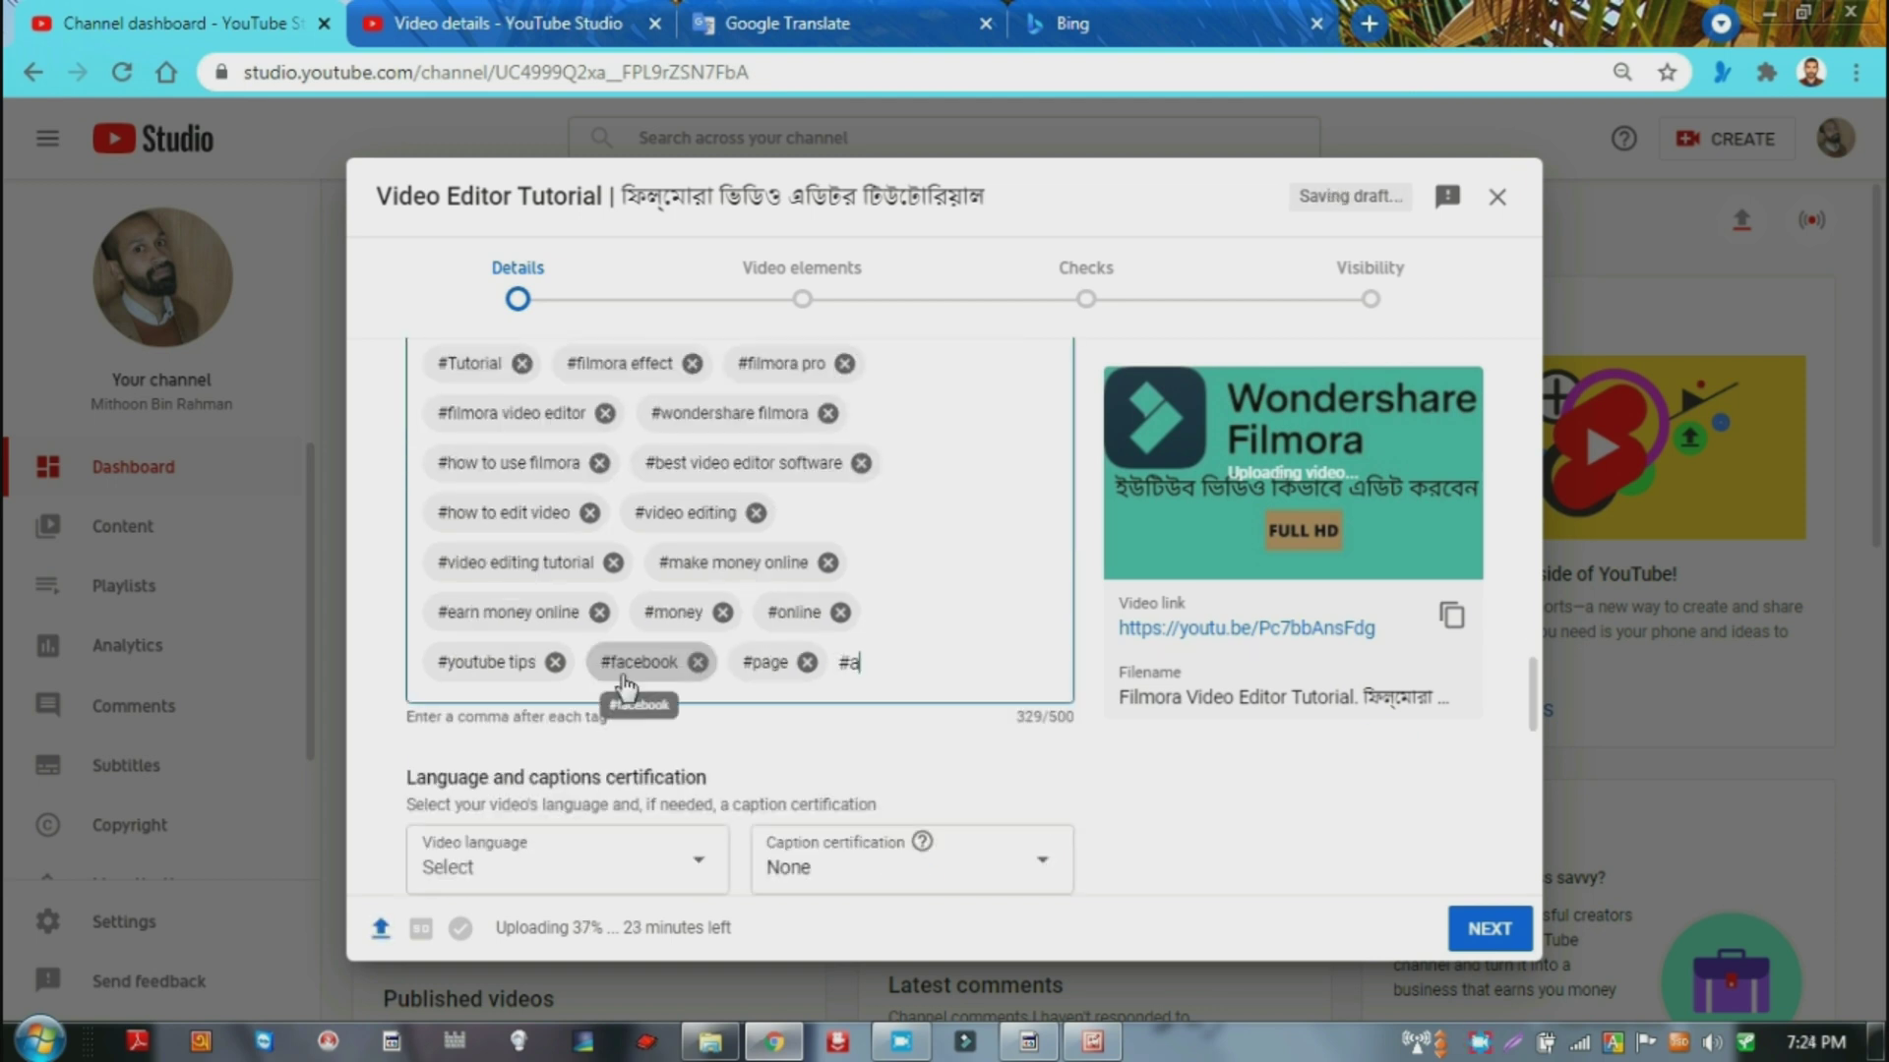
Complete the tags with #affiliate, #bd shop, #amozan, the channel owner's name as a hashtag and #camtasia video editing tutorial.
text(ffiliate,#bd youtuber,#amozan,#mithoon Bin Rahman,)
text(#)
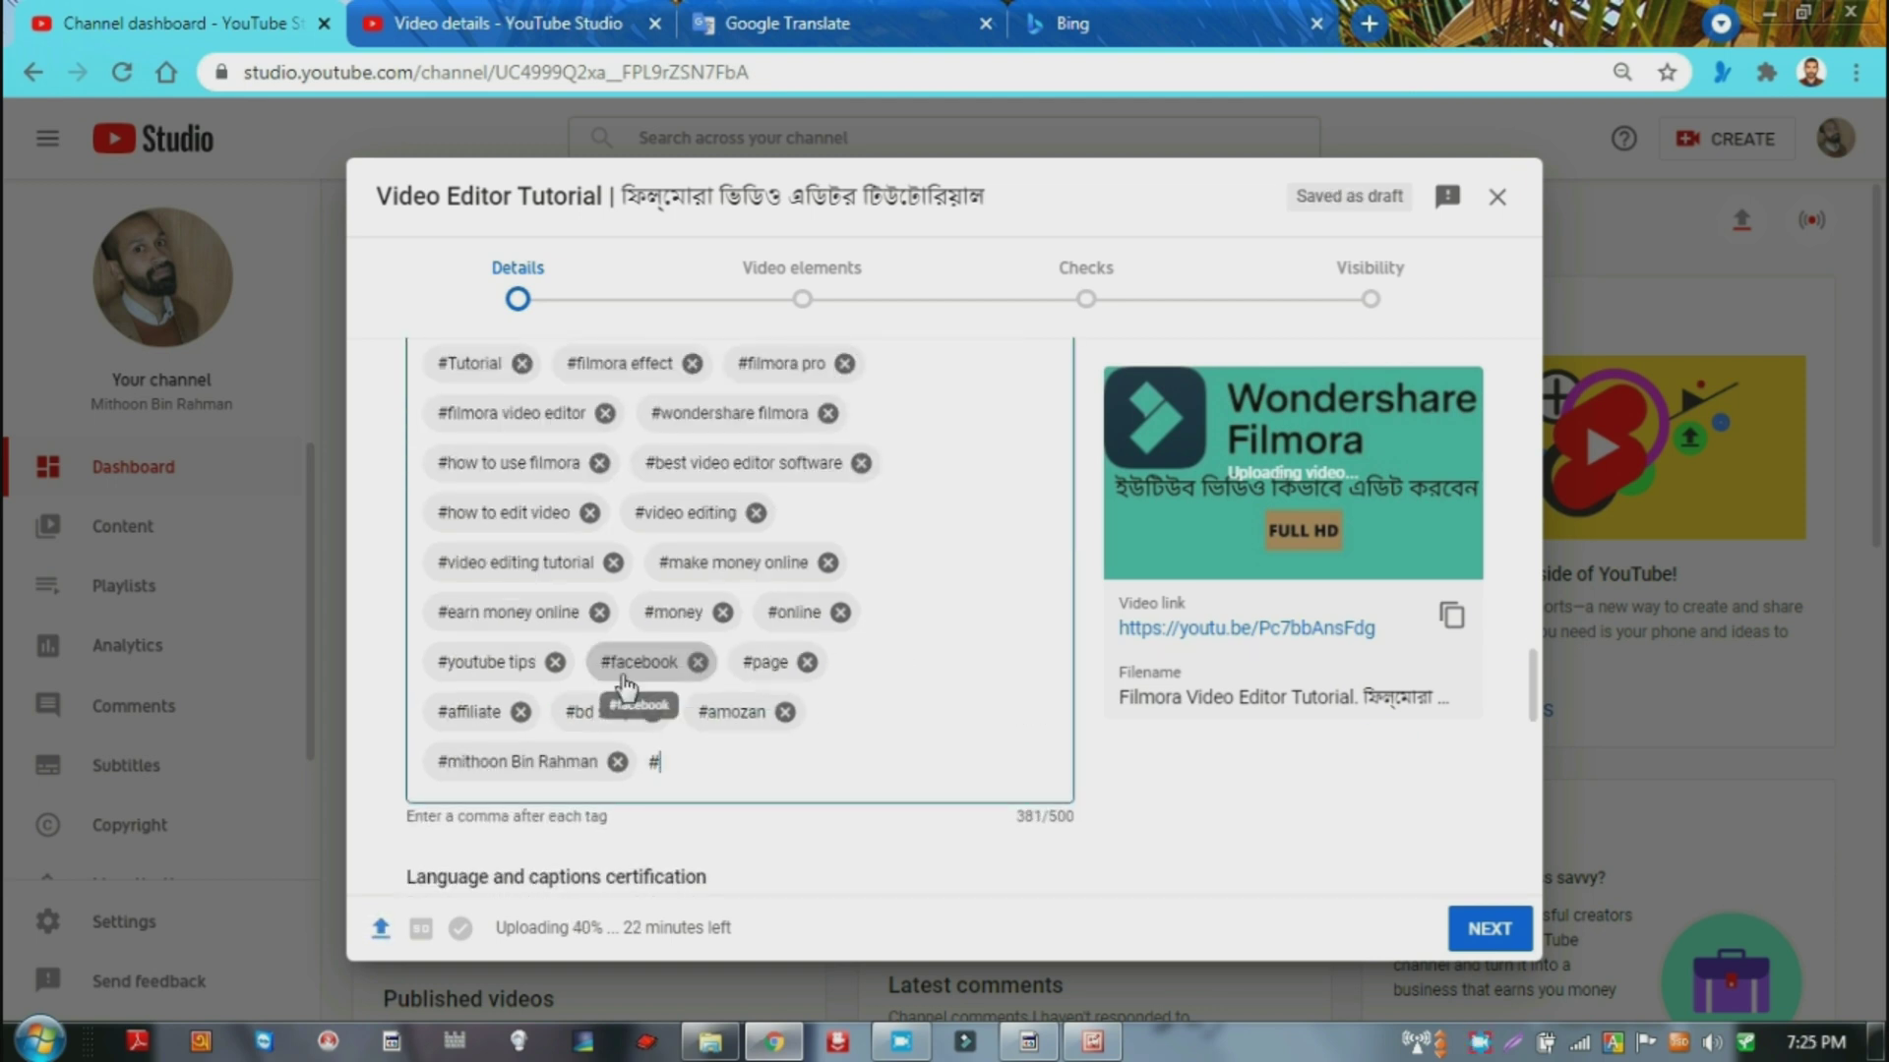
text(camtasia video editing tutorial,)
Set the video language to Bangla and the recording date to Aug 15, 2021.
click(1532, 672)
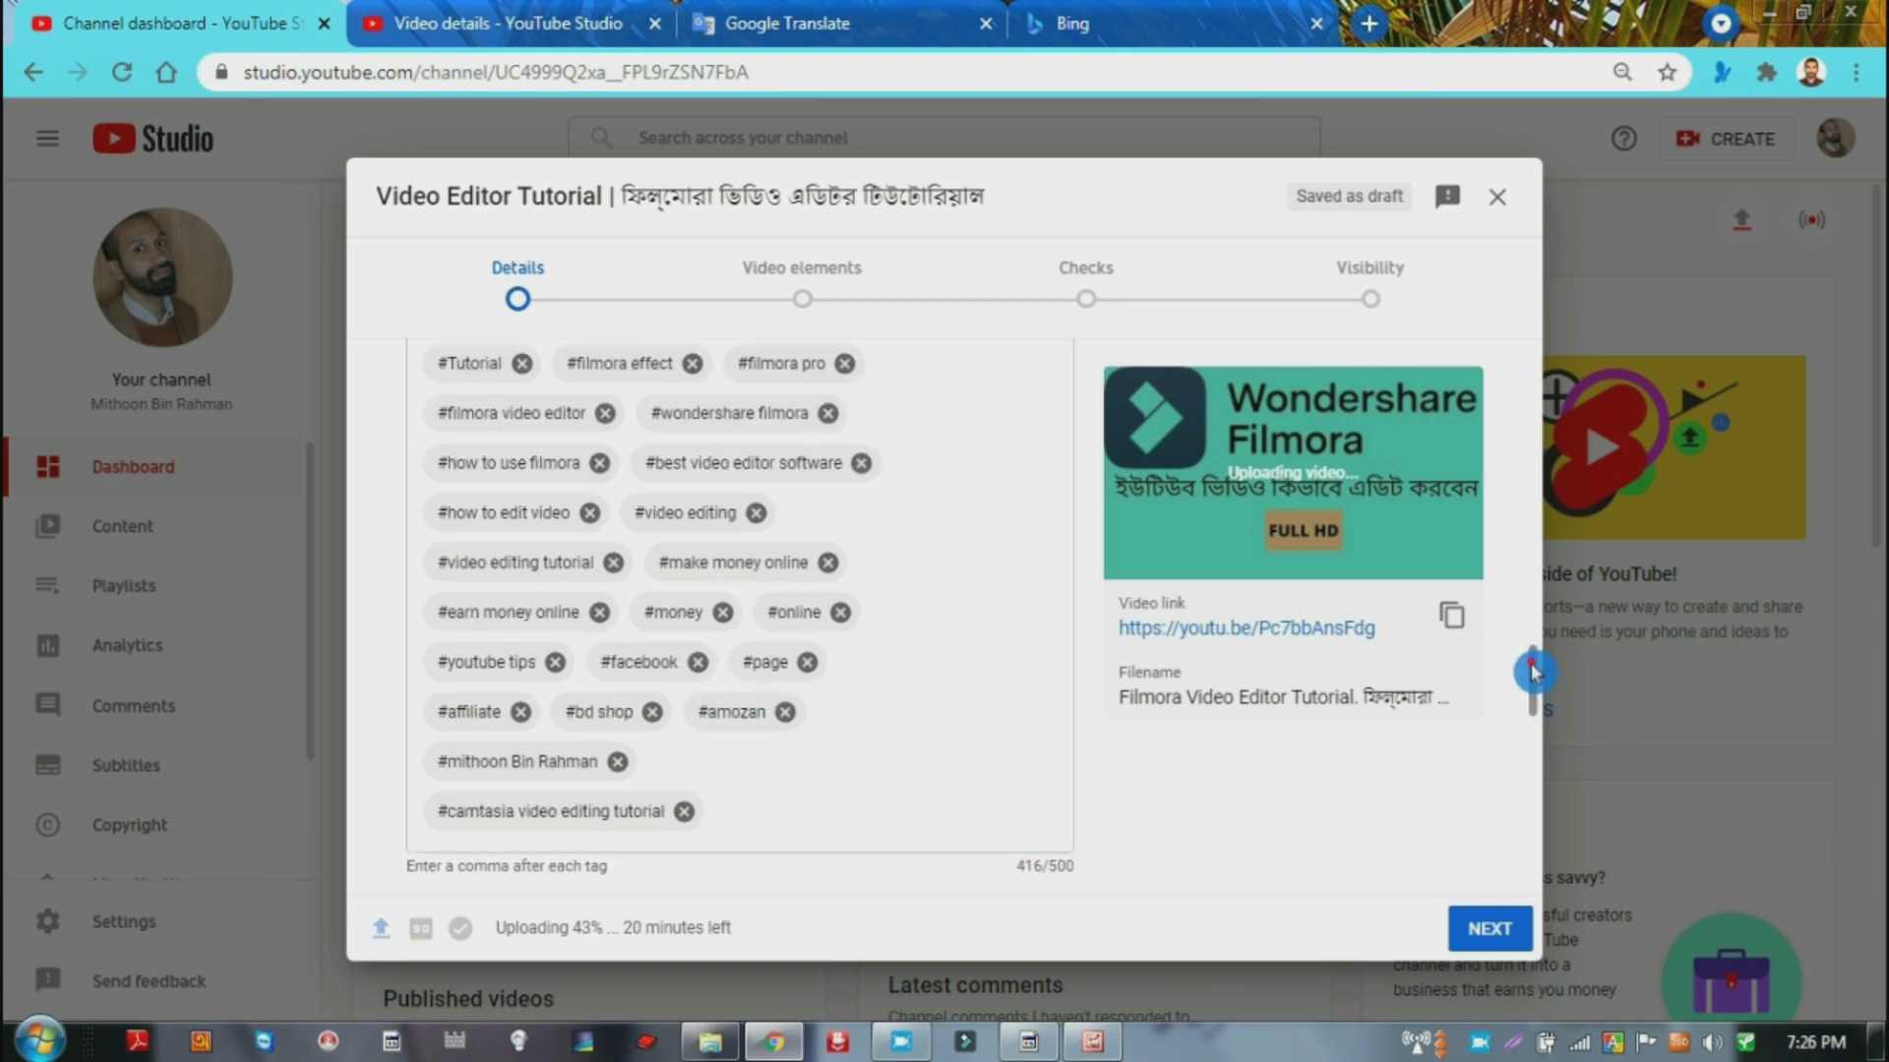
scroll(784, 738, down, 4)
click(694, 630)
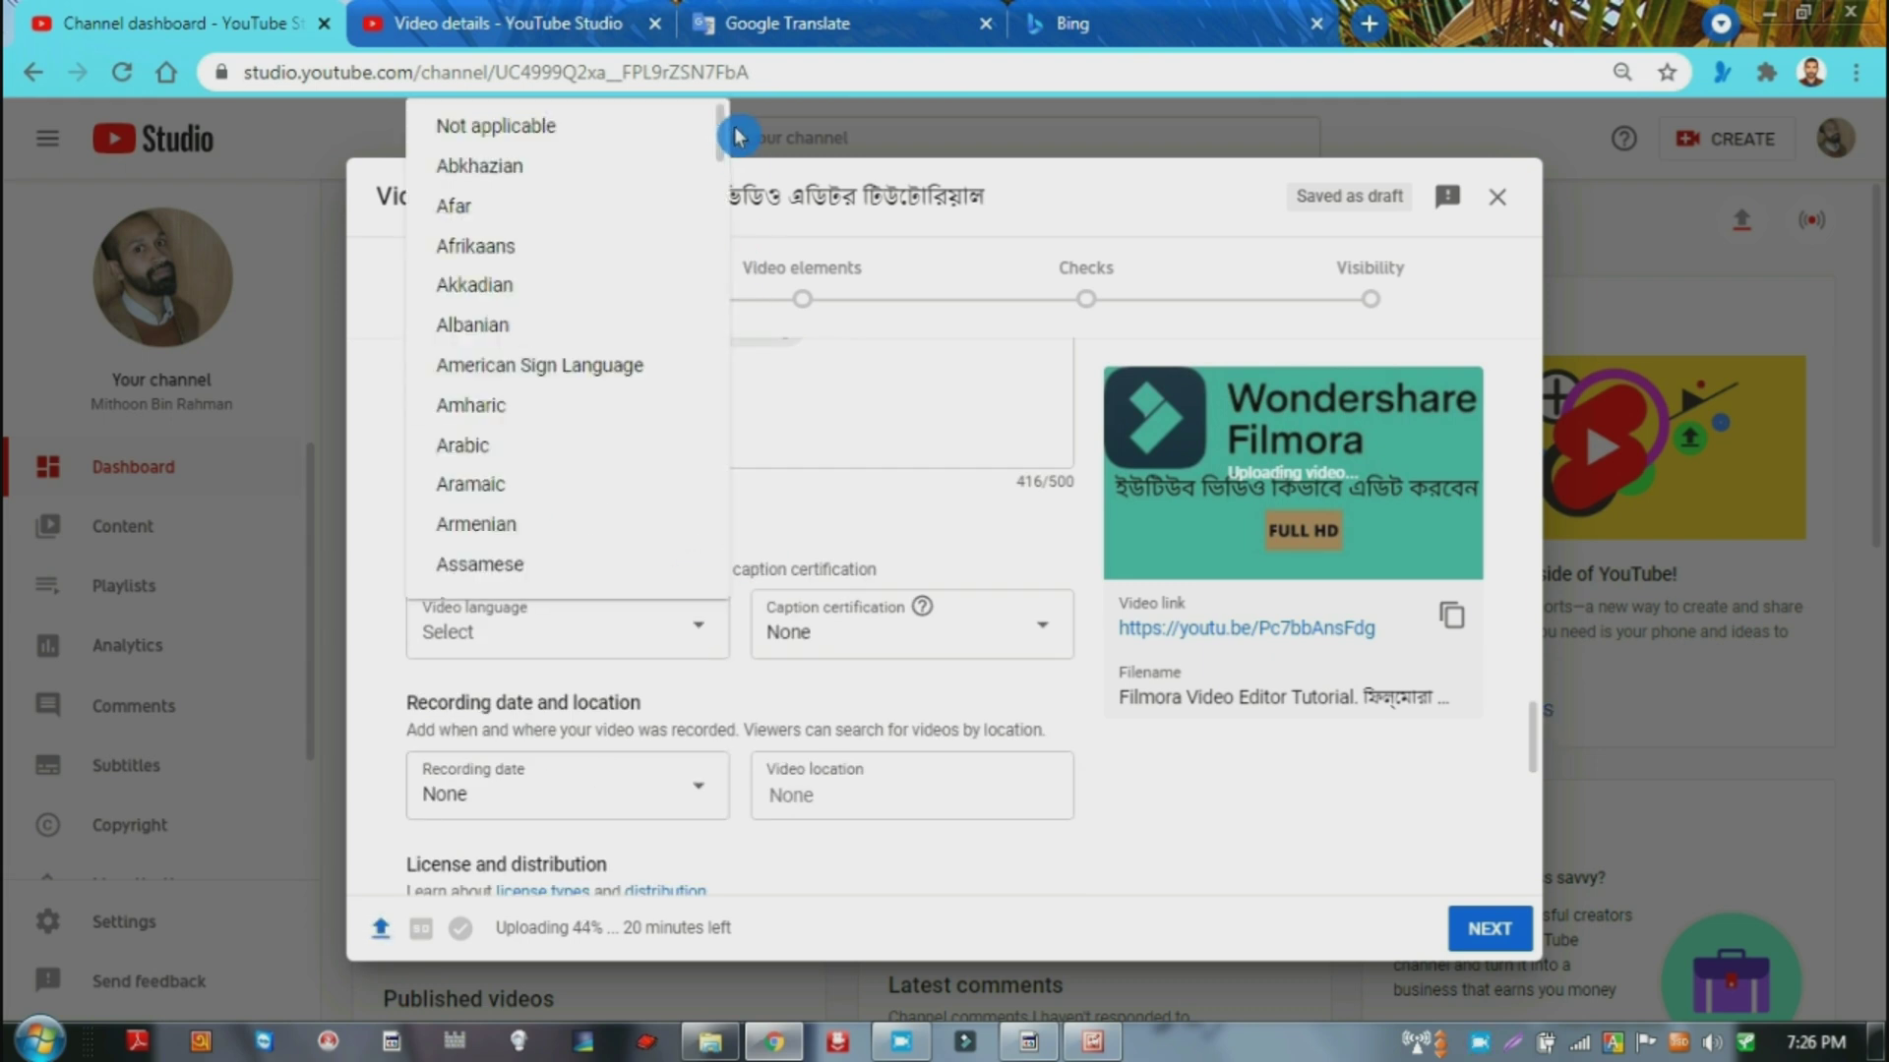
drag(721, 135, 721, 167)
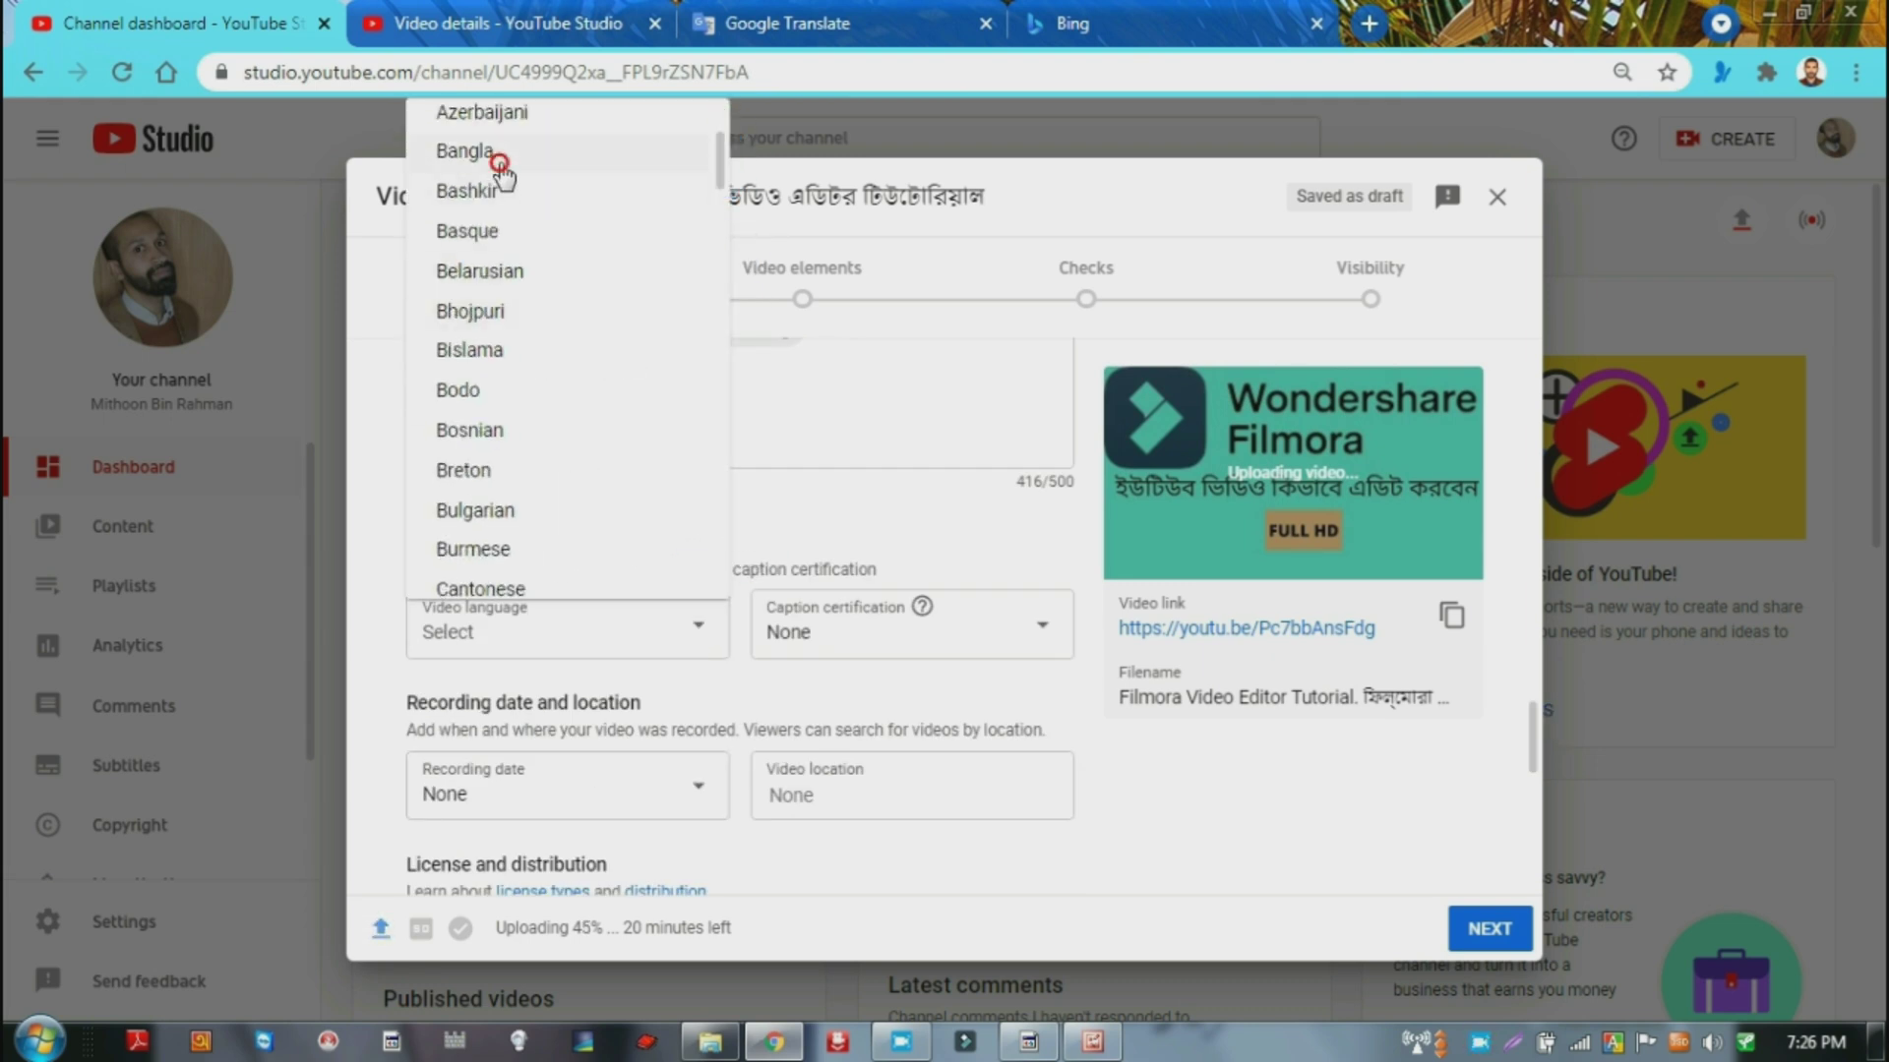
click(500, 157)
click(696, 787)
click(432, 669)
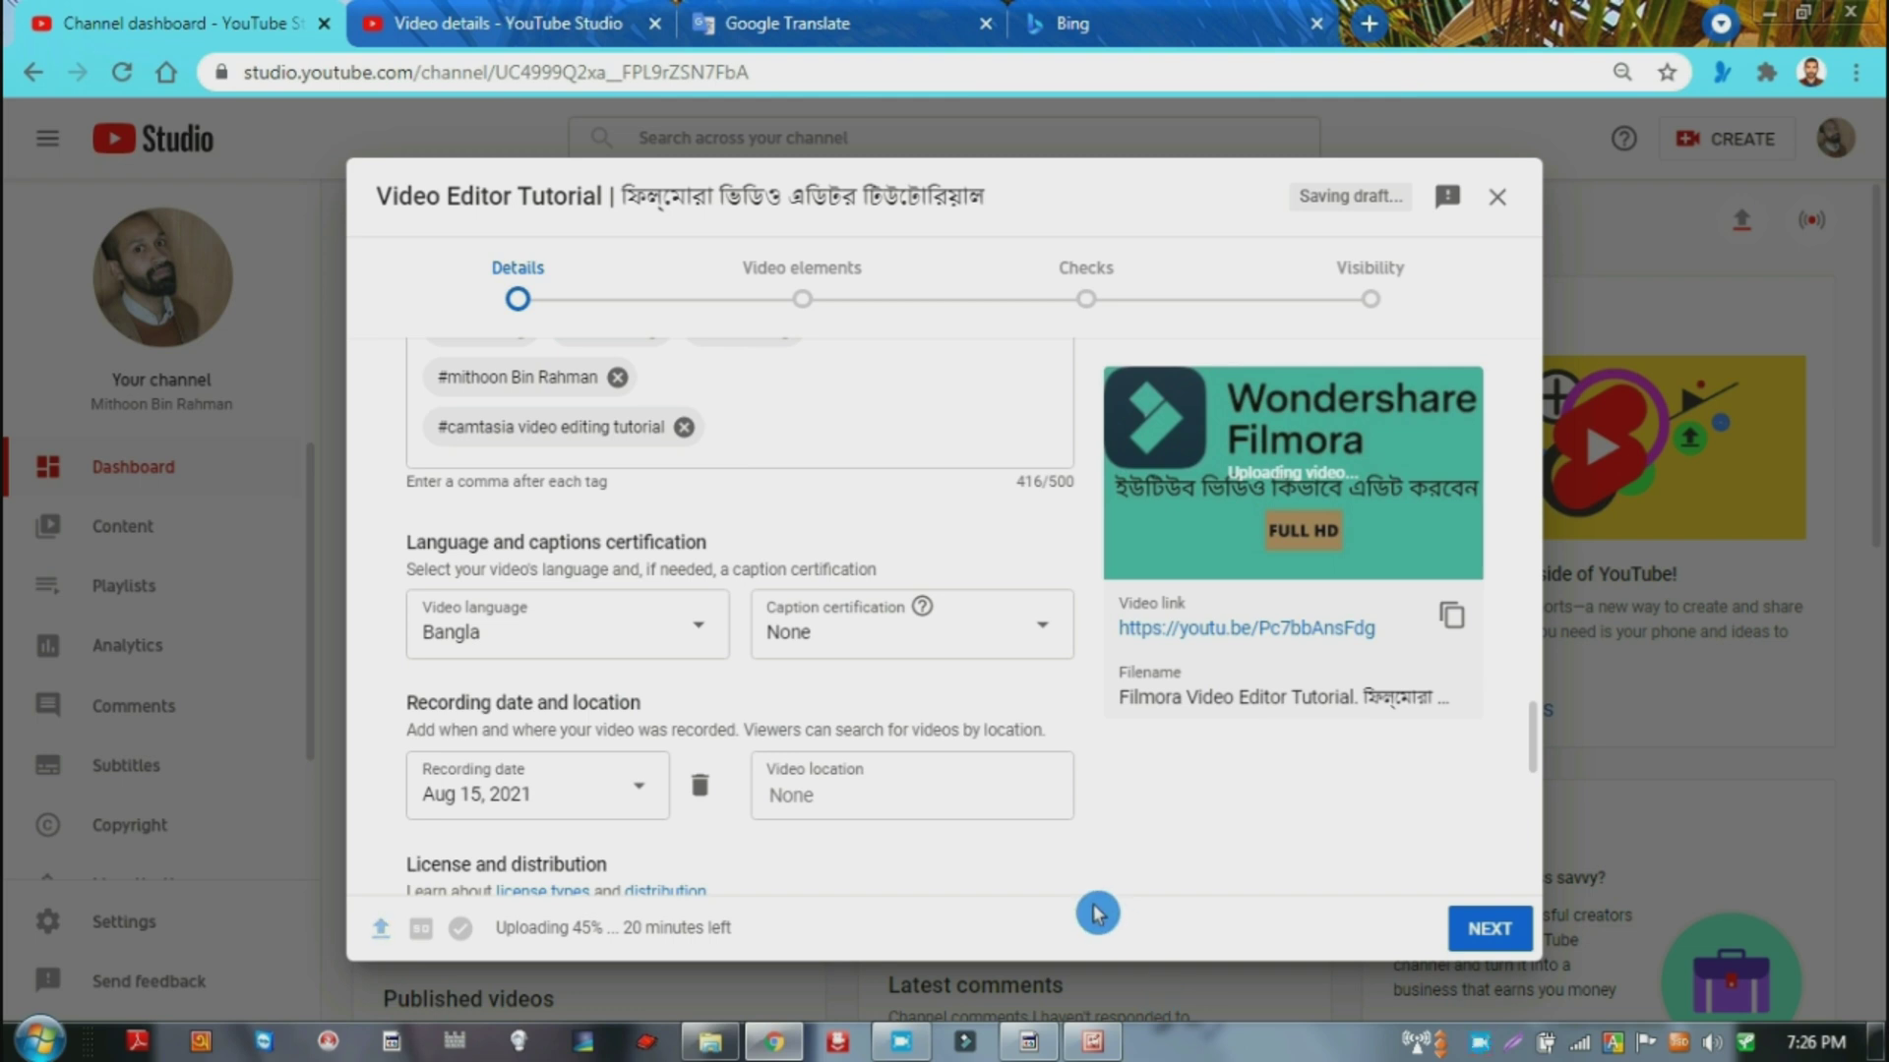
Use the Science & Technology category and choose to hold potentially inappropriate comments for review.
scroll(1530, 740, down, 3)
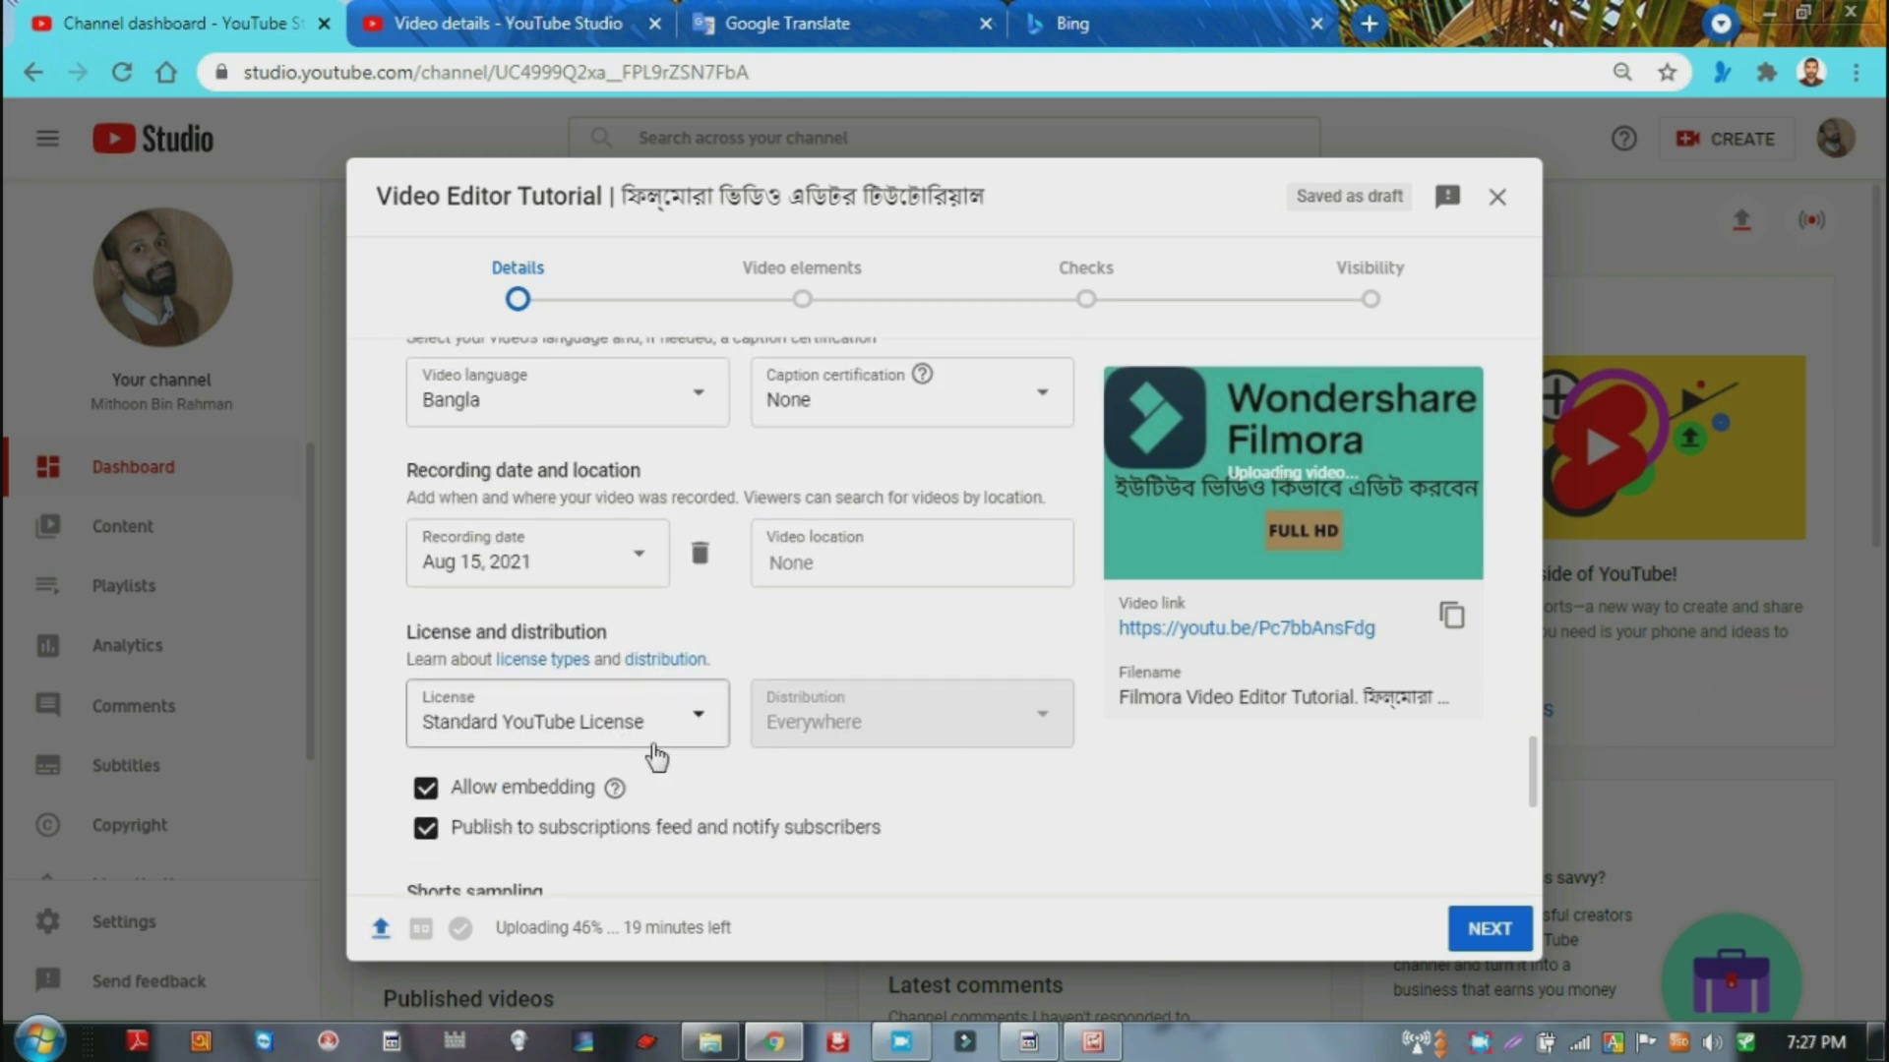
drag(1530, 789, 1541, 862)
click(510, 659)
click(814, 578)
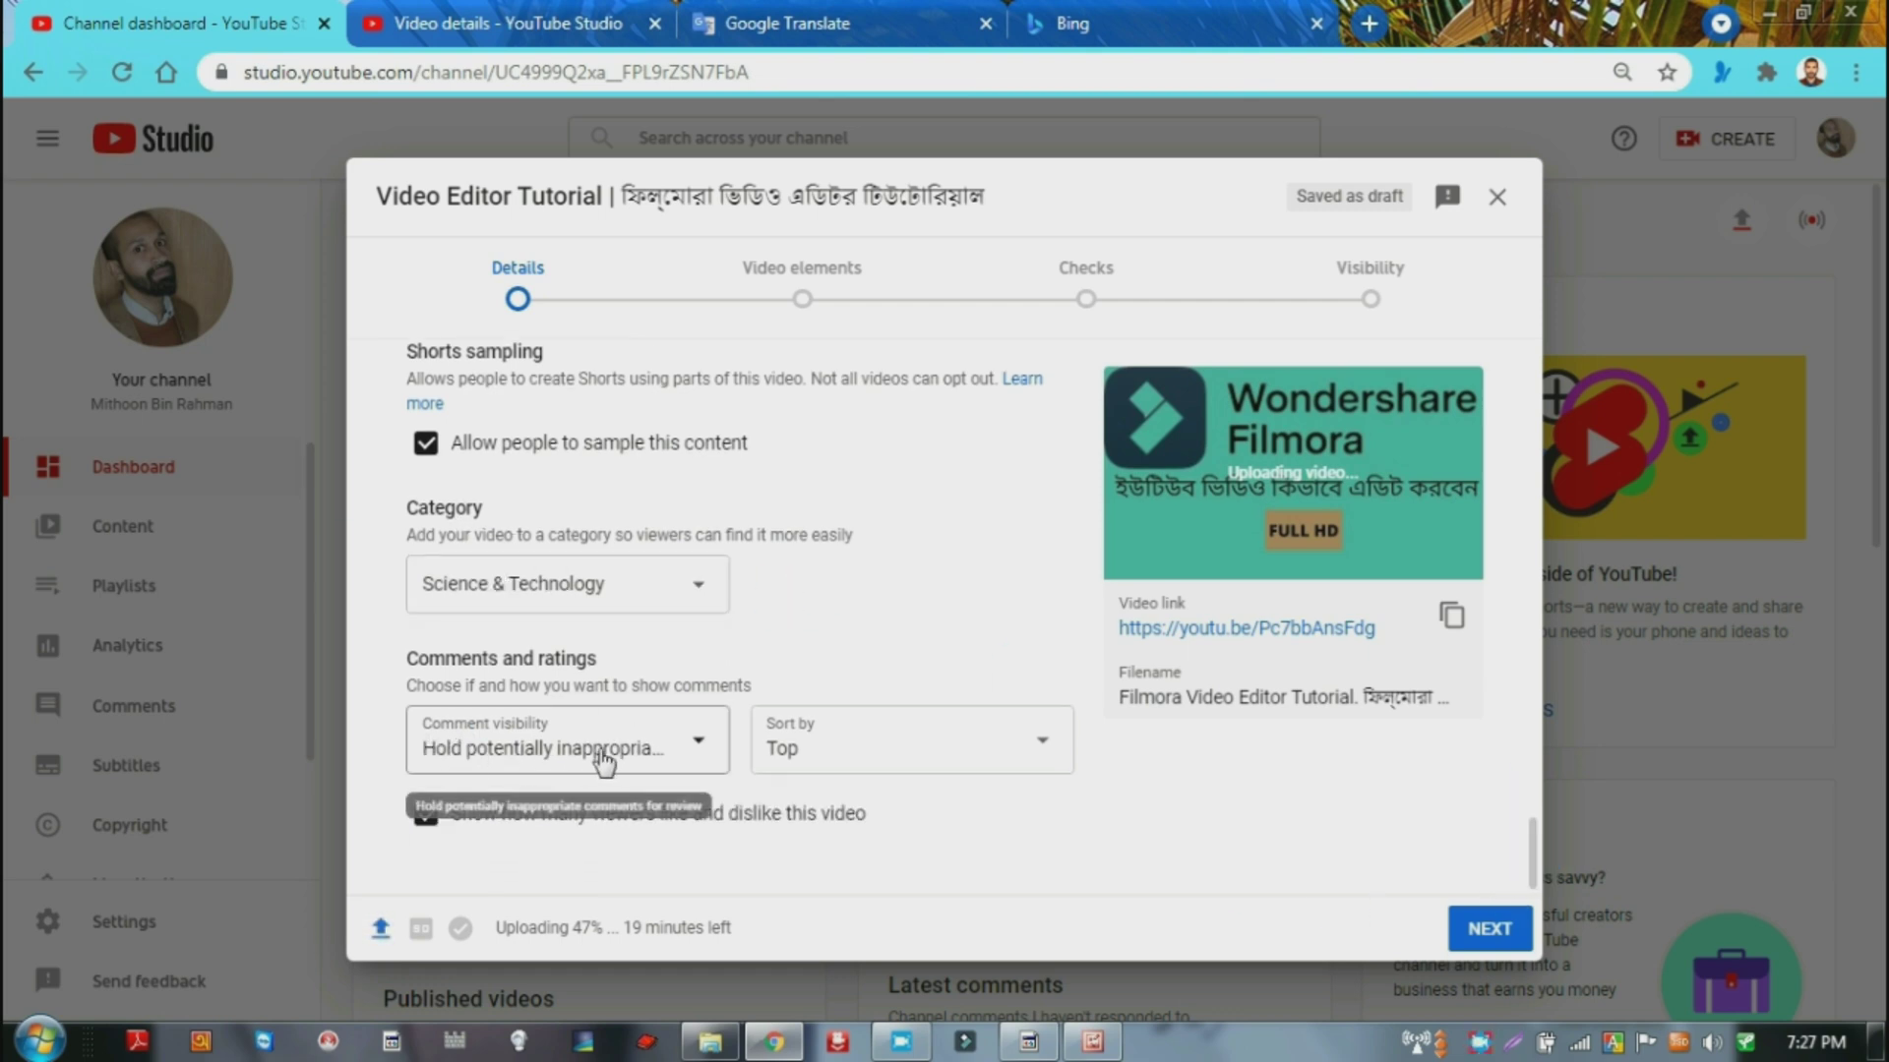
click(694, 758)
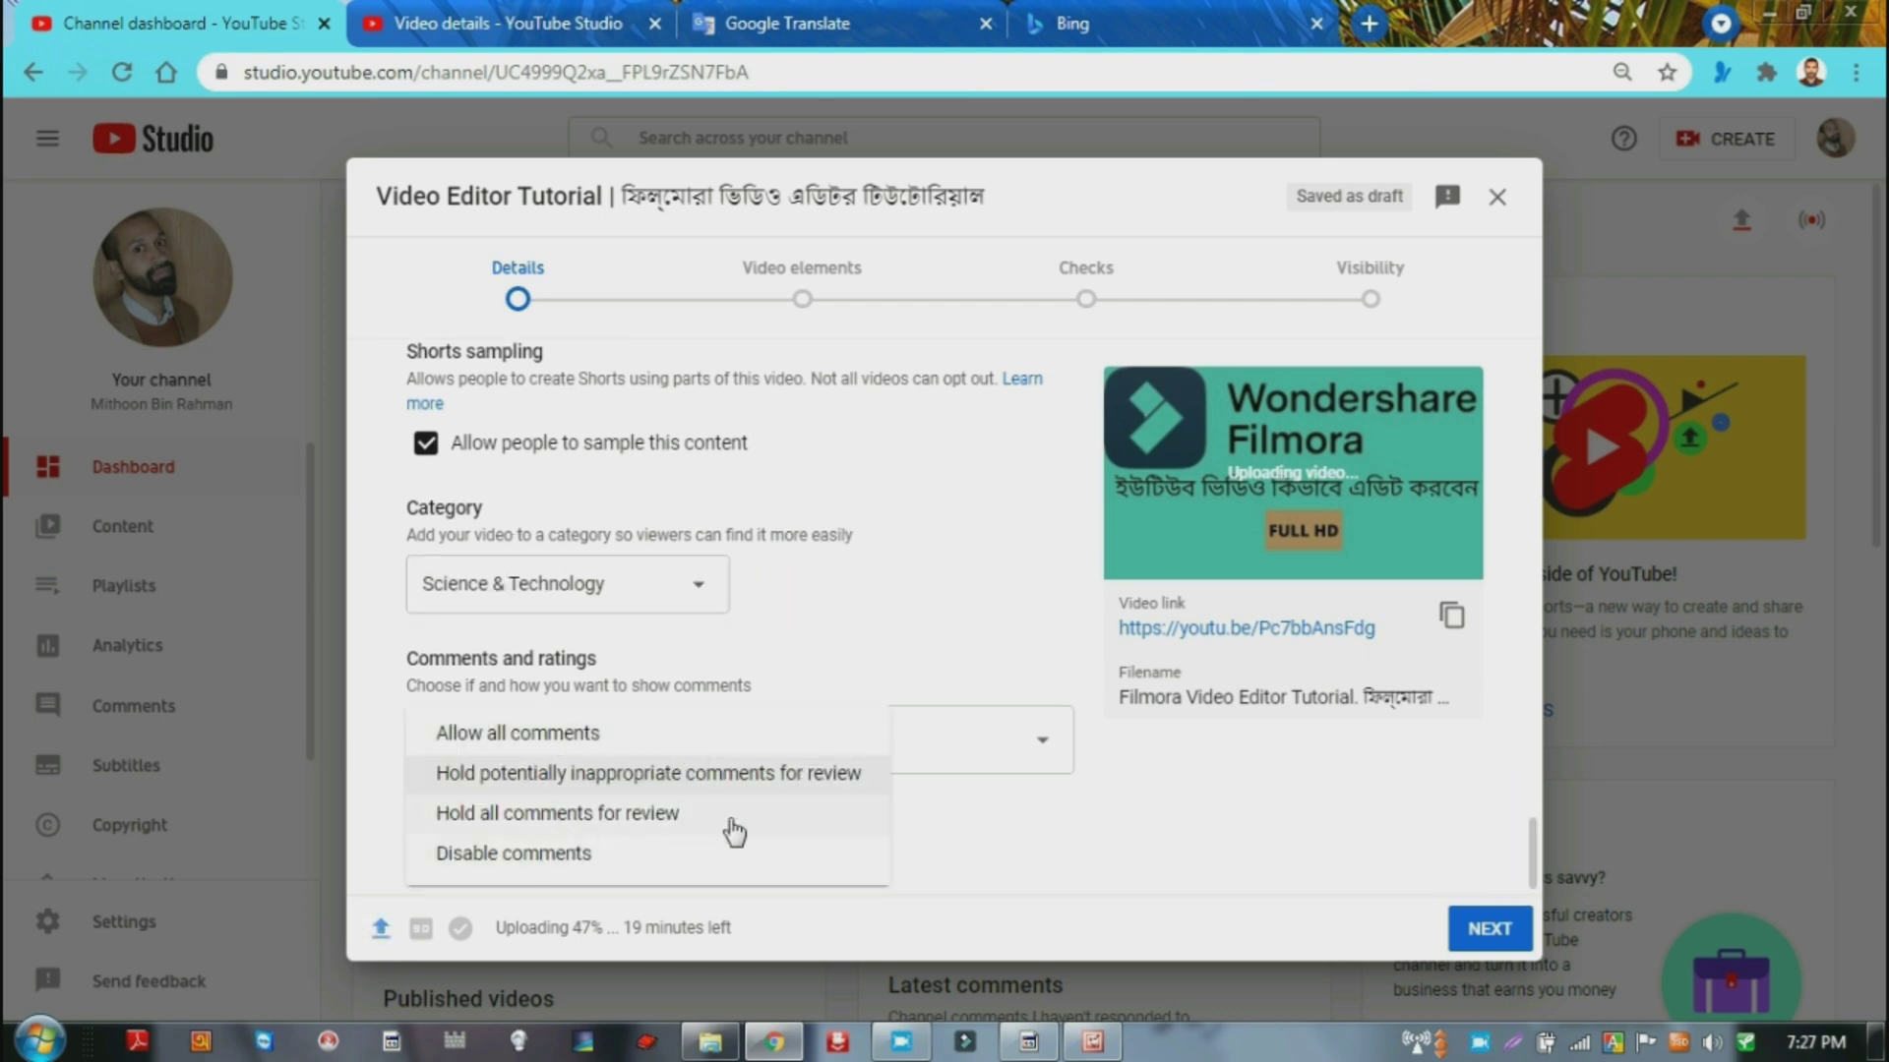
click(628, 784)
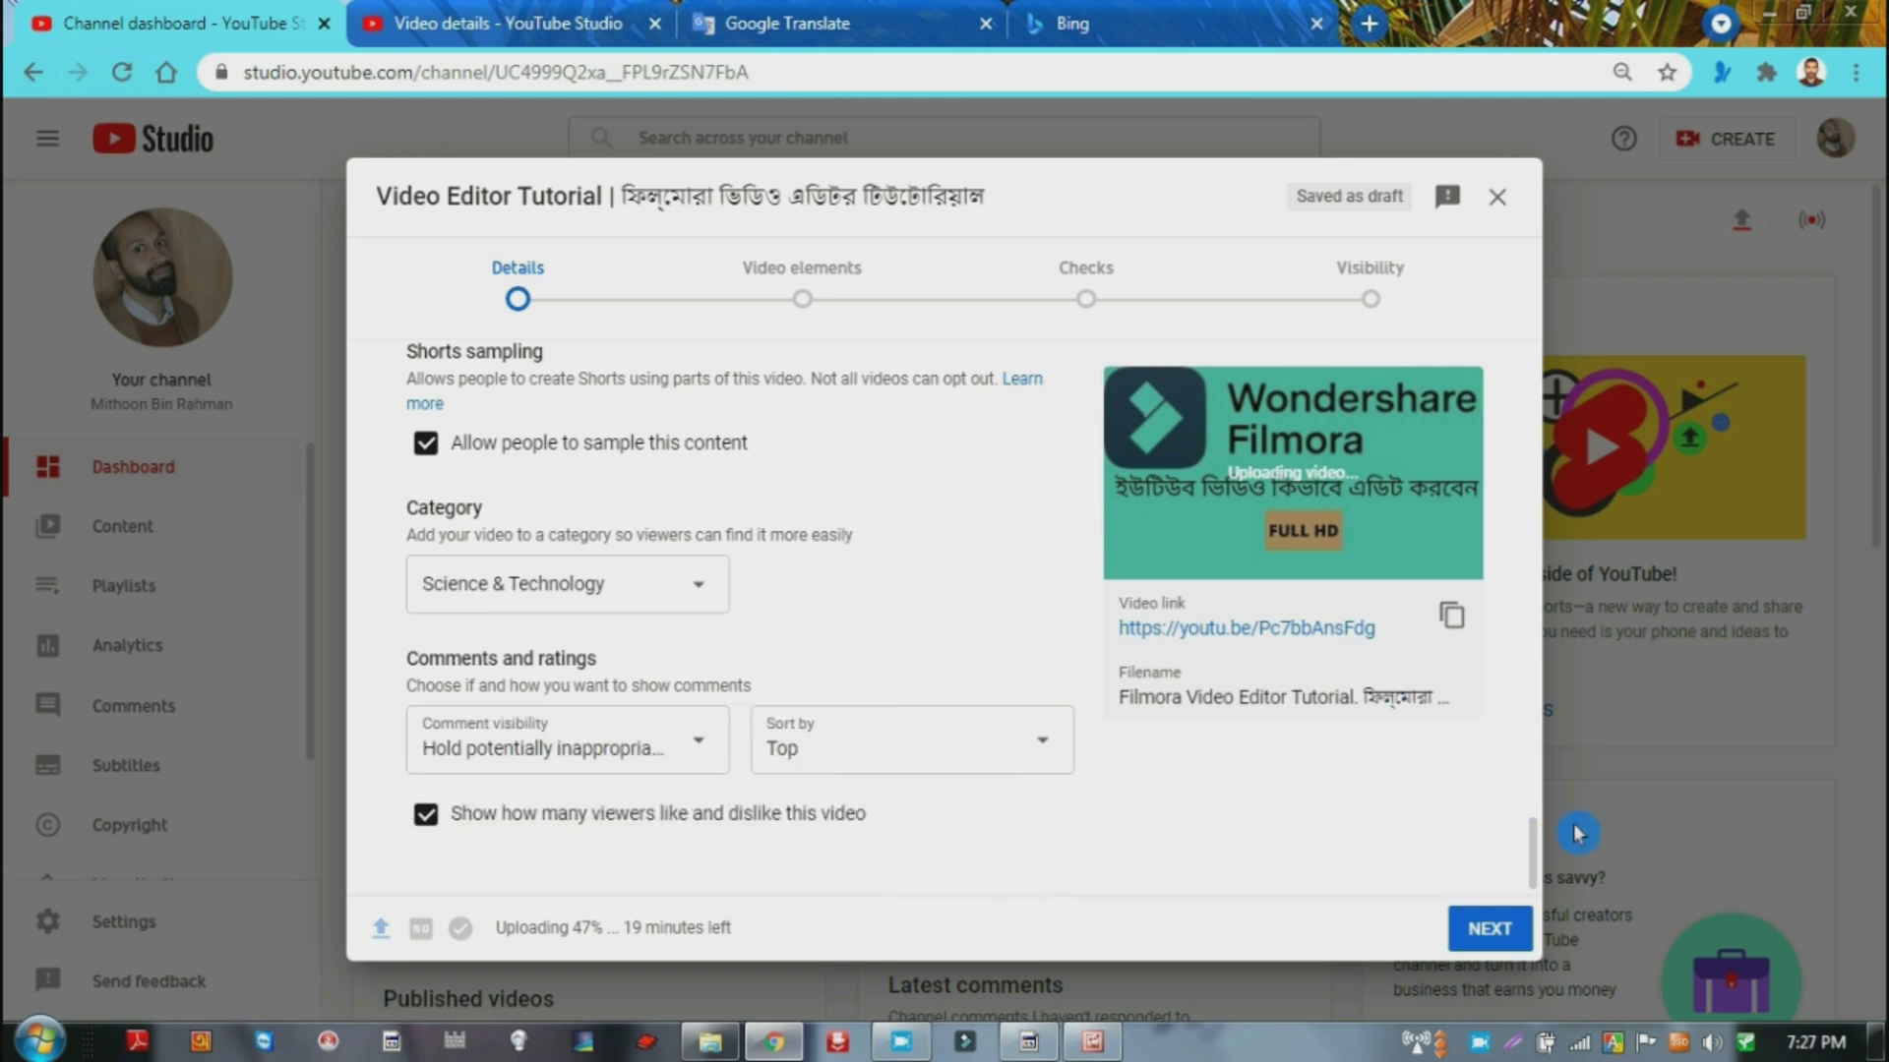
Continue to the video elements stage and add an end screen imported from the latest video.
click(1497, 936)
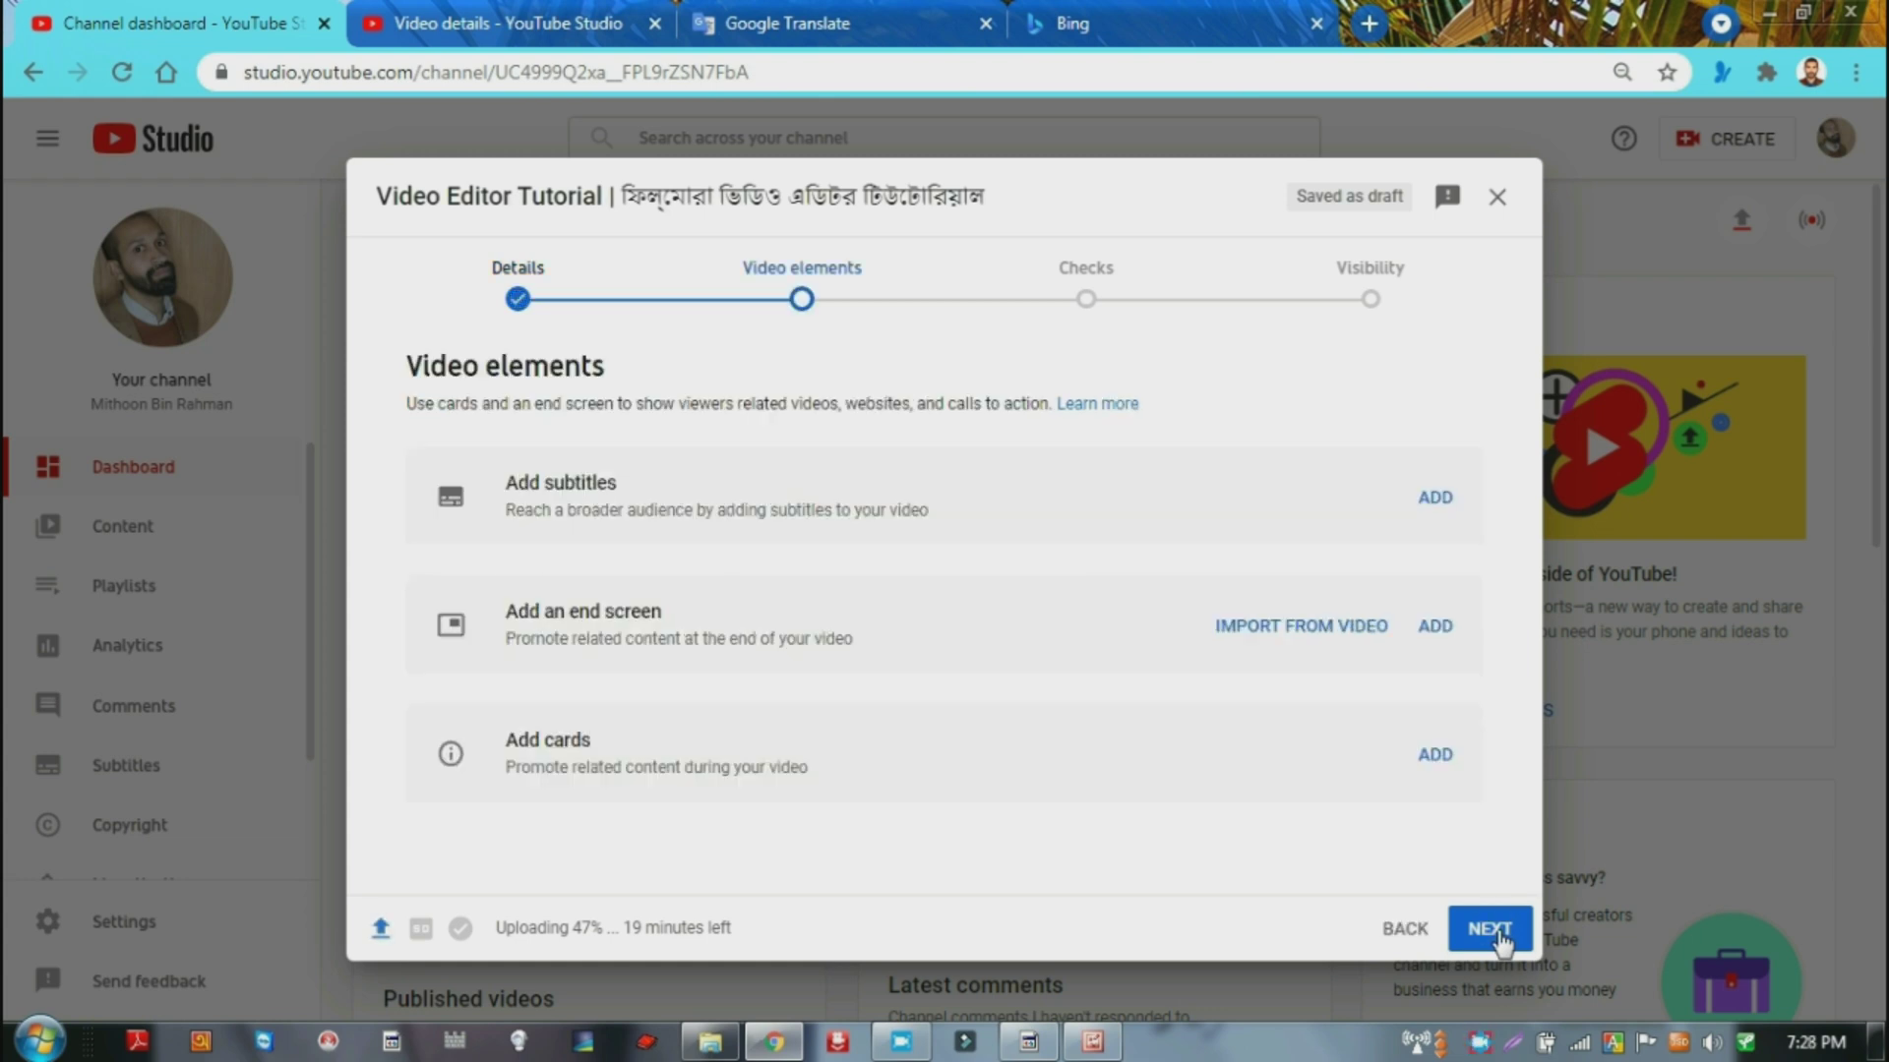
click(1431, 627)
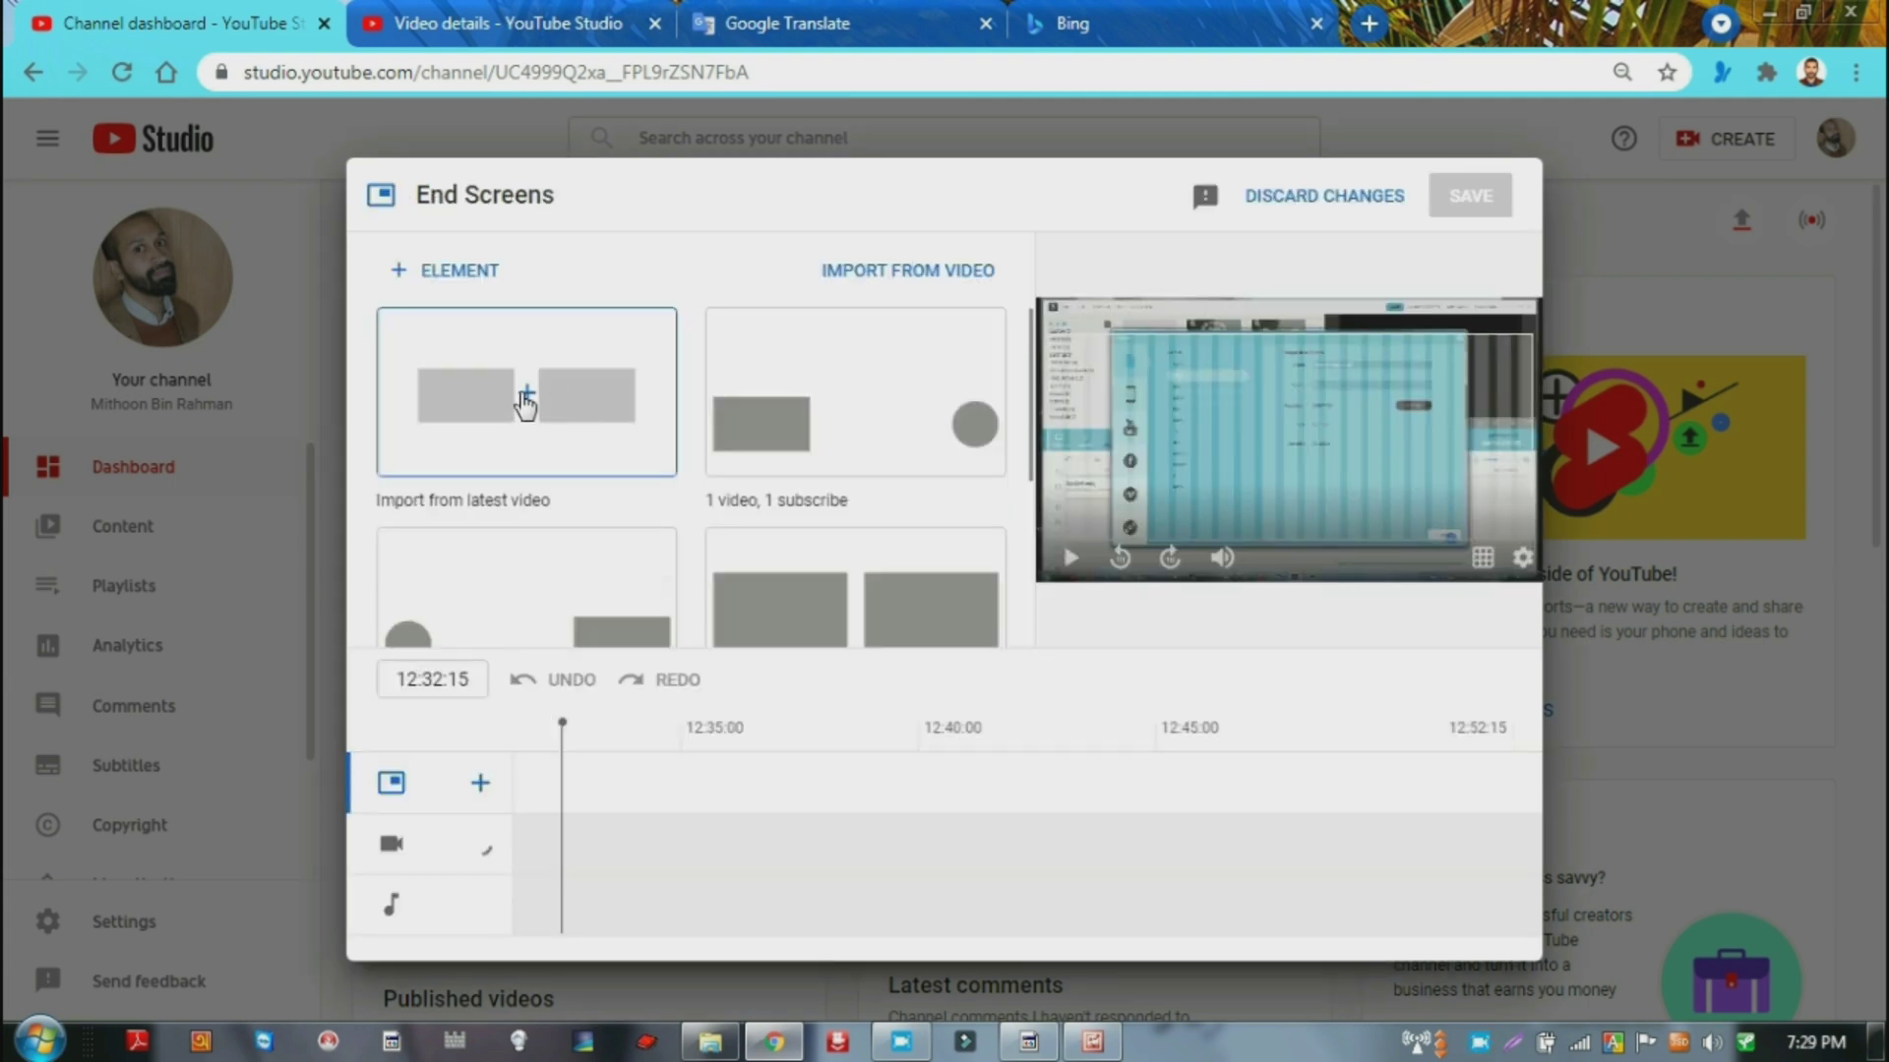
click(527, 404)
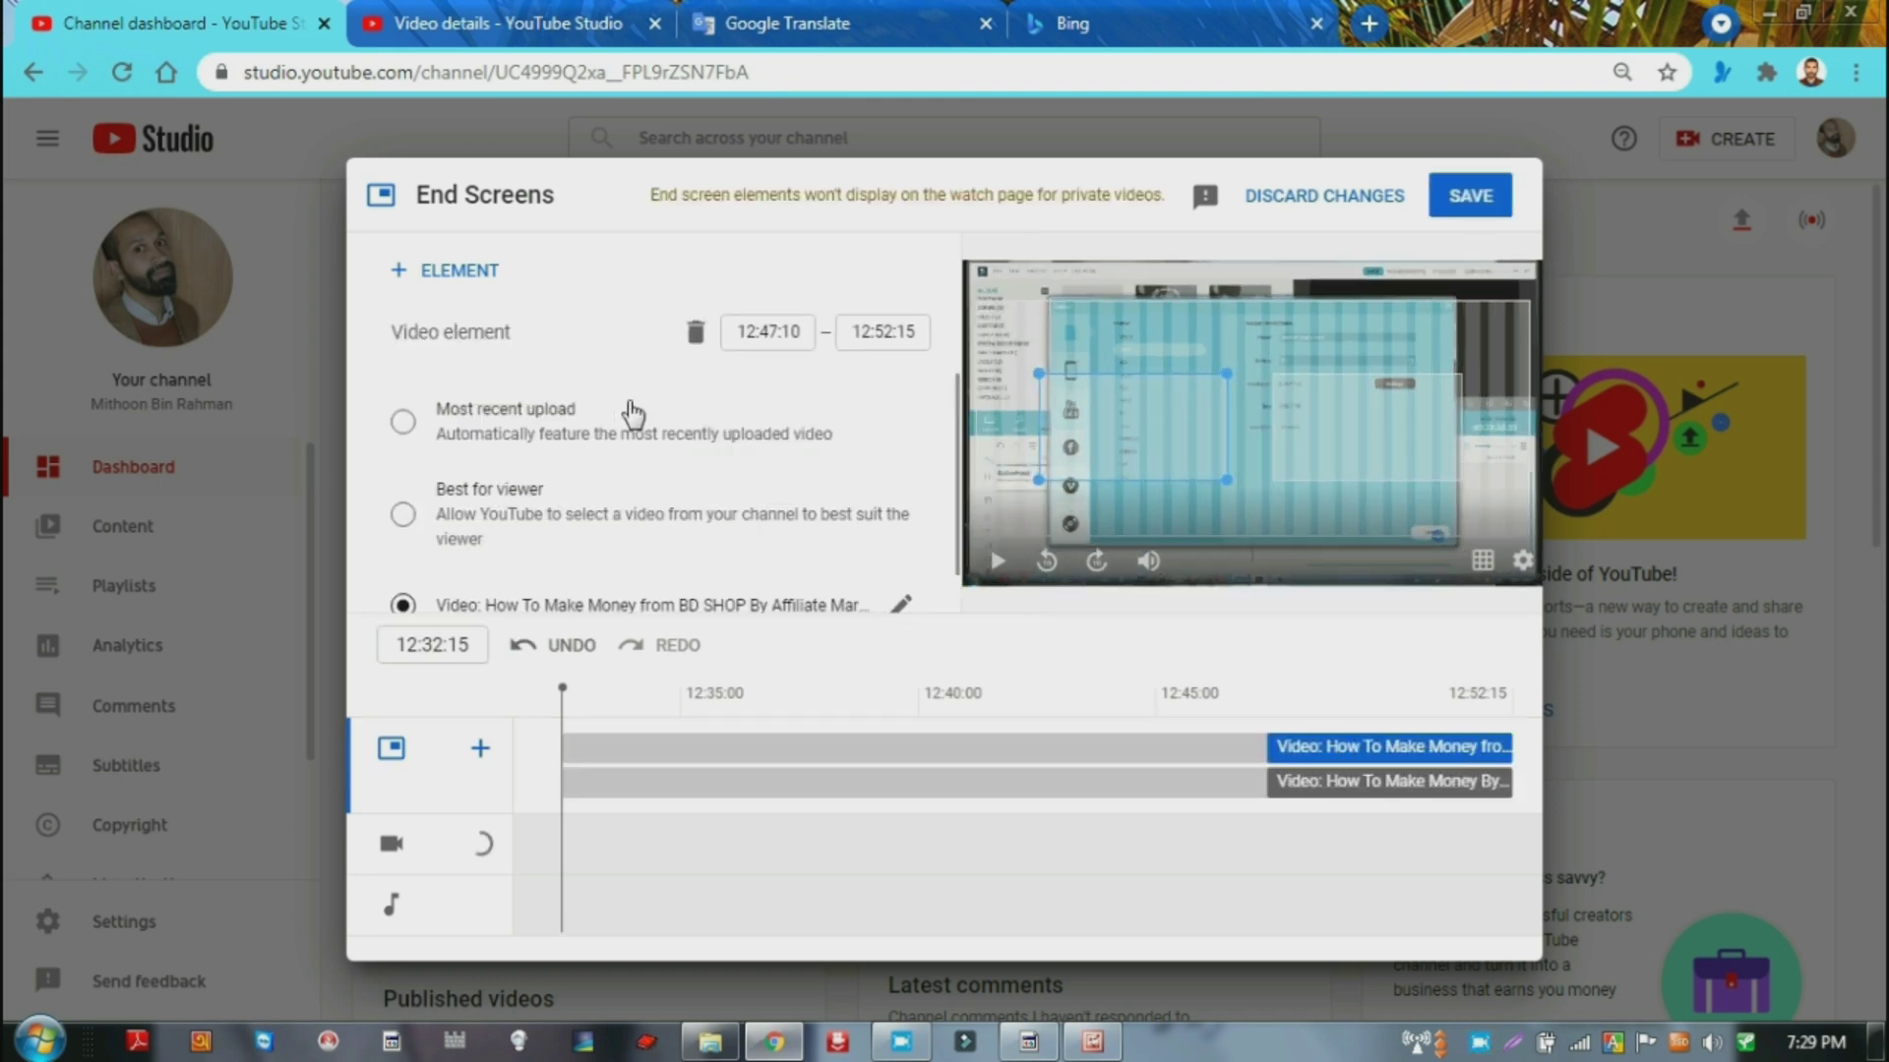
Preview the two imported video elements at their start on the timeline and save the end screen.
click(1385, 462)
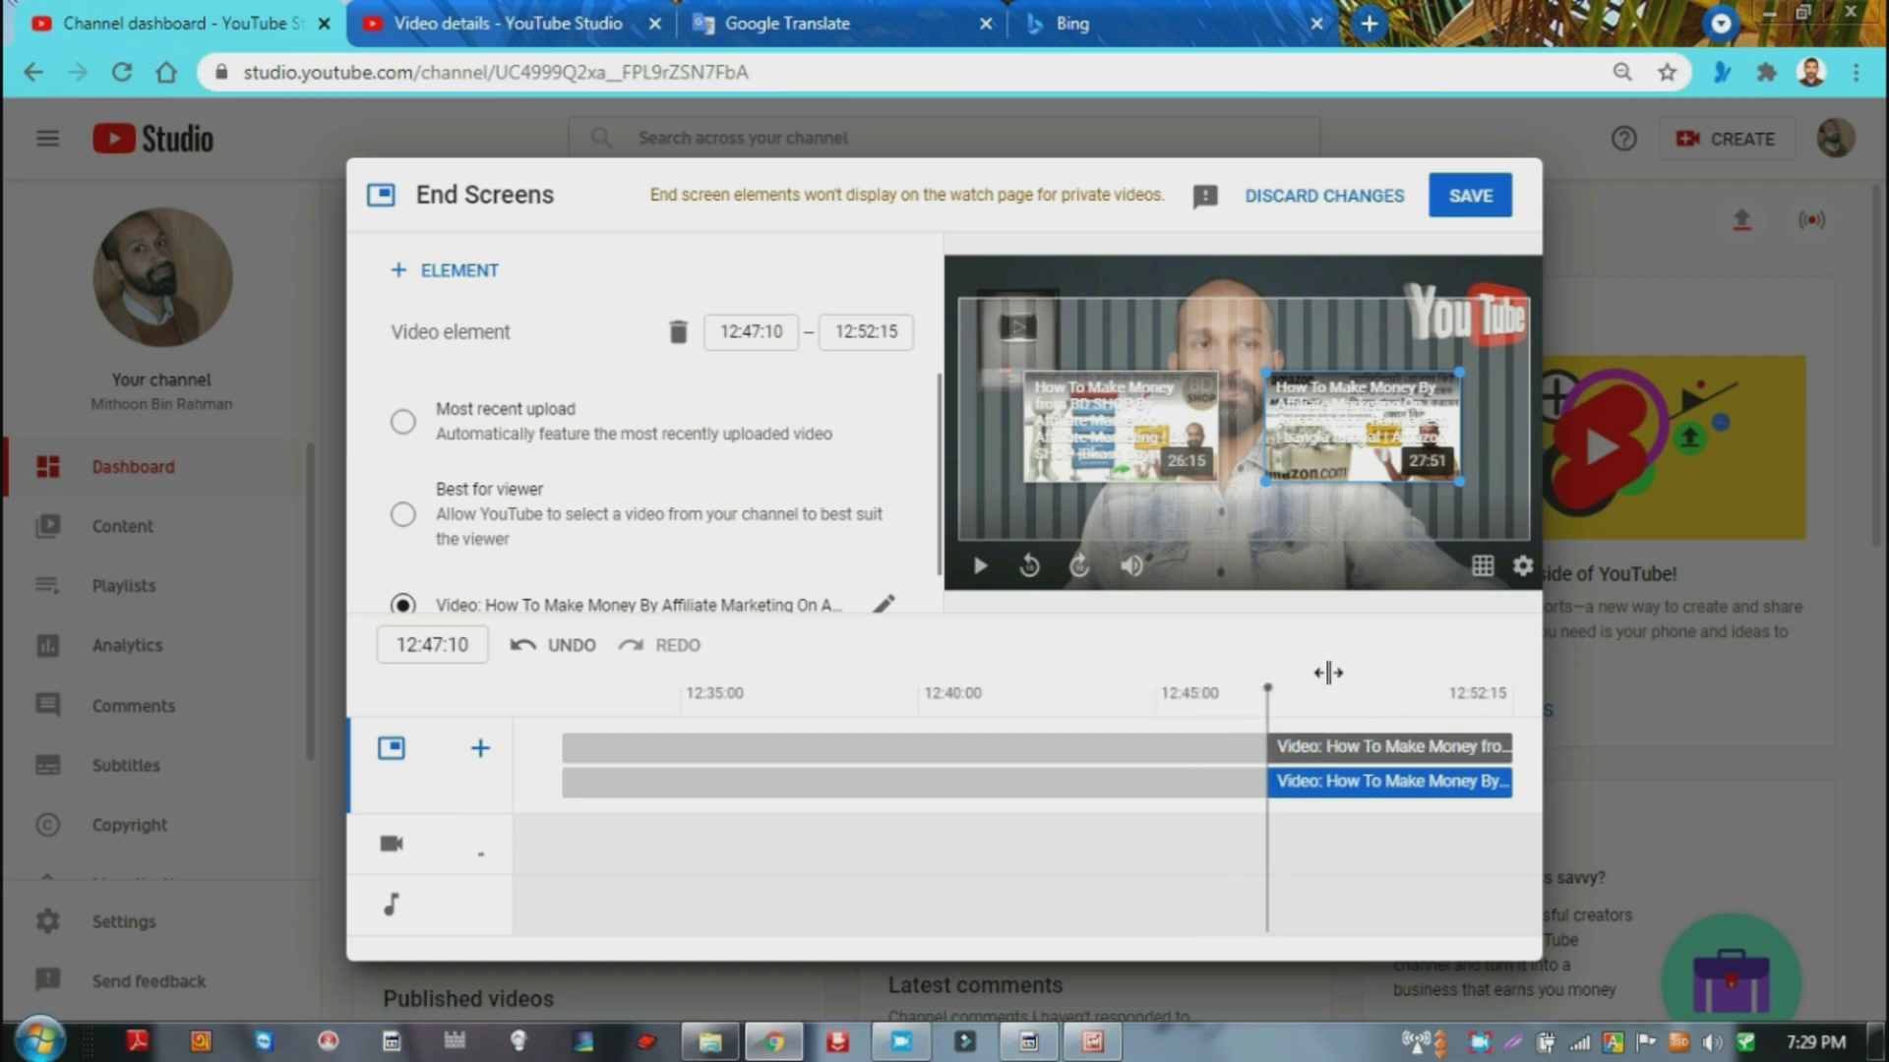
click(1334, 681)
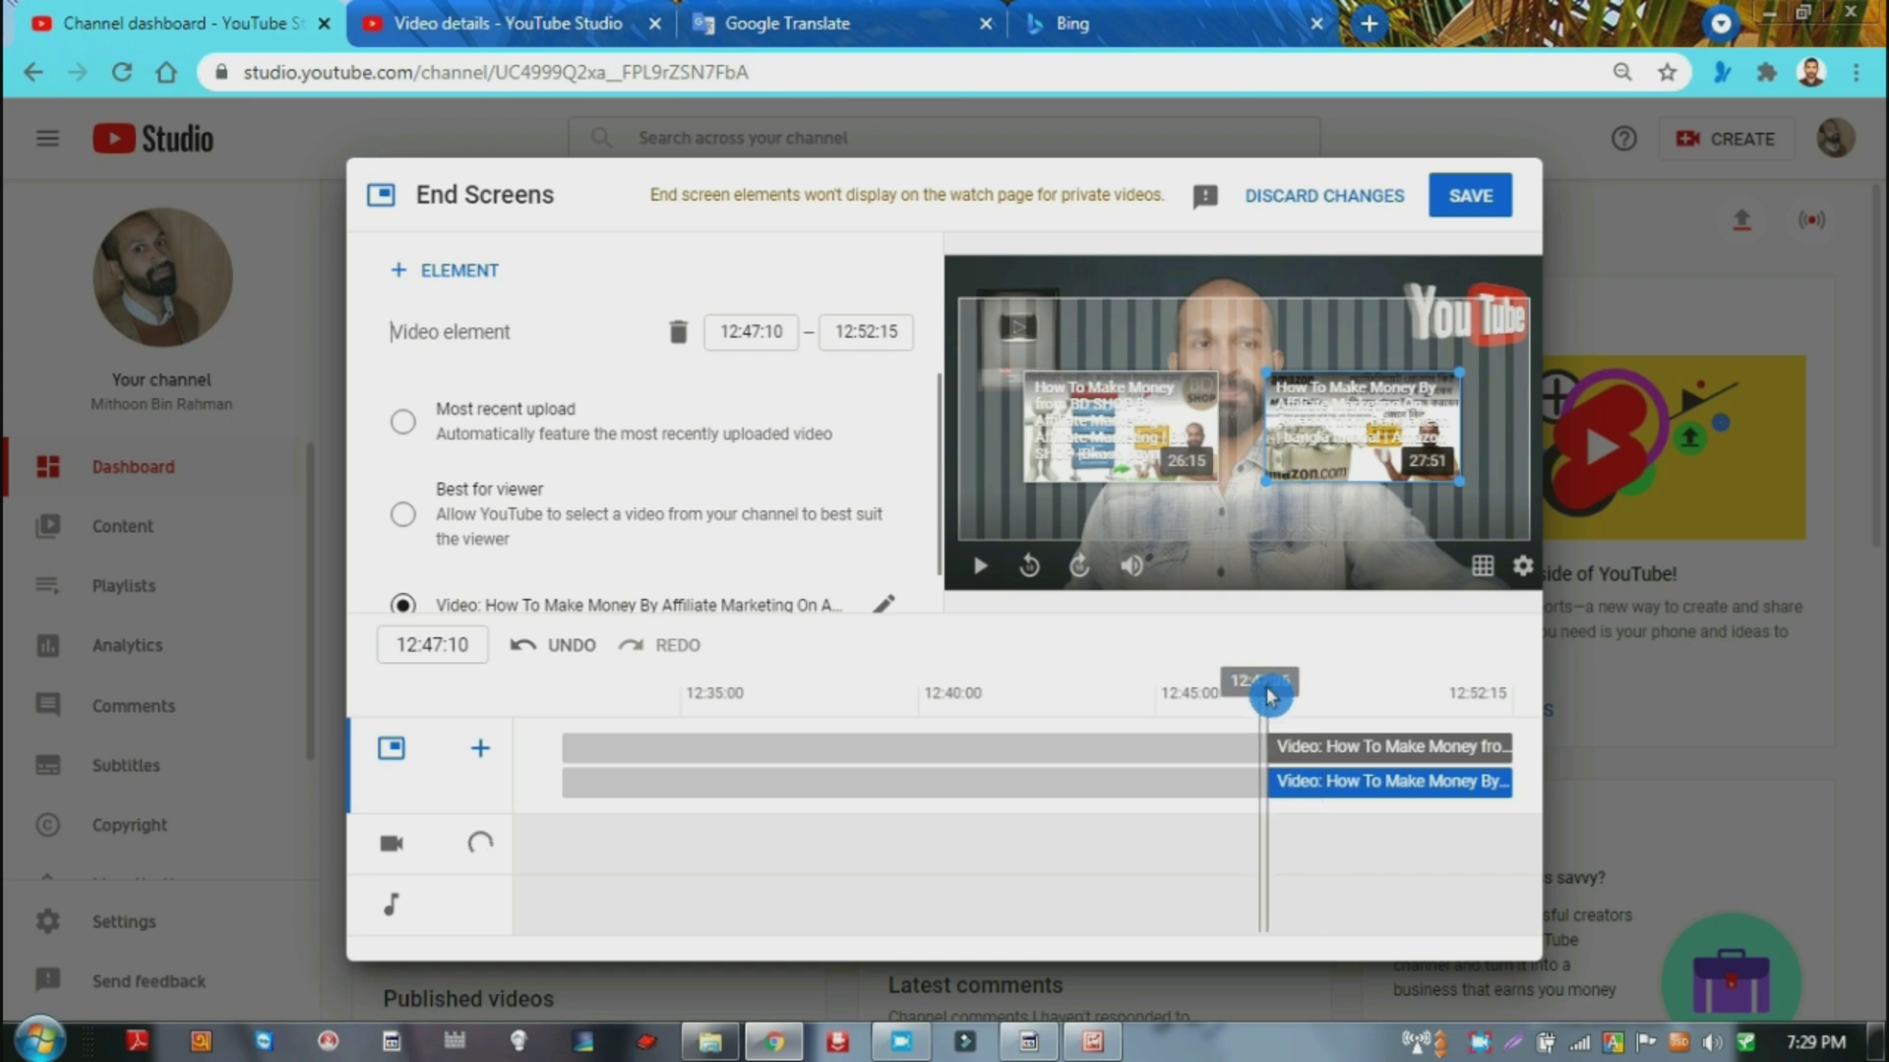
click(1268, 750)
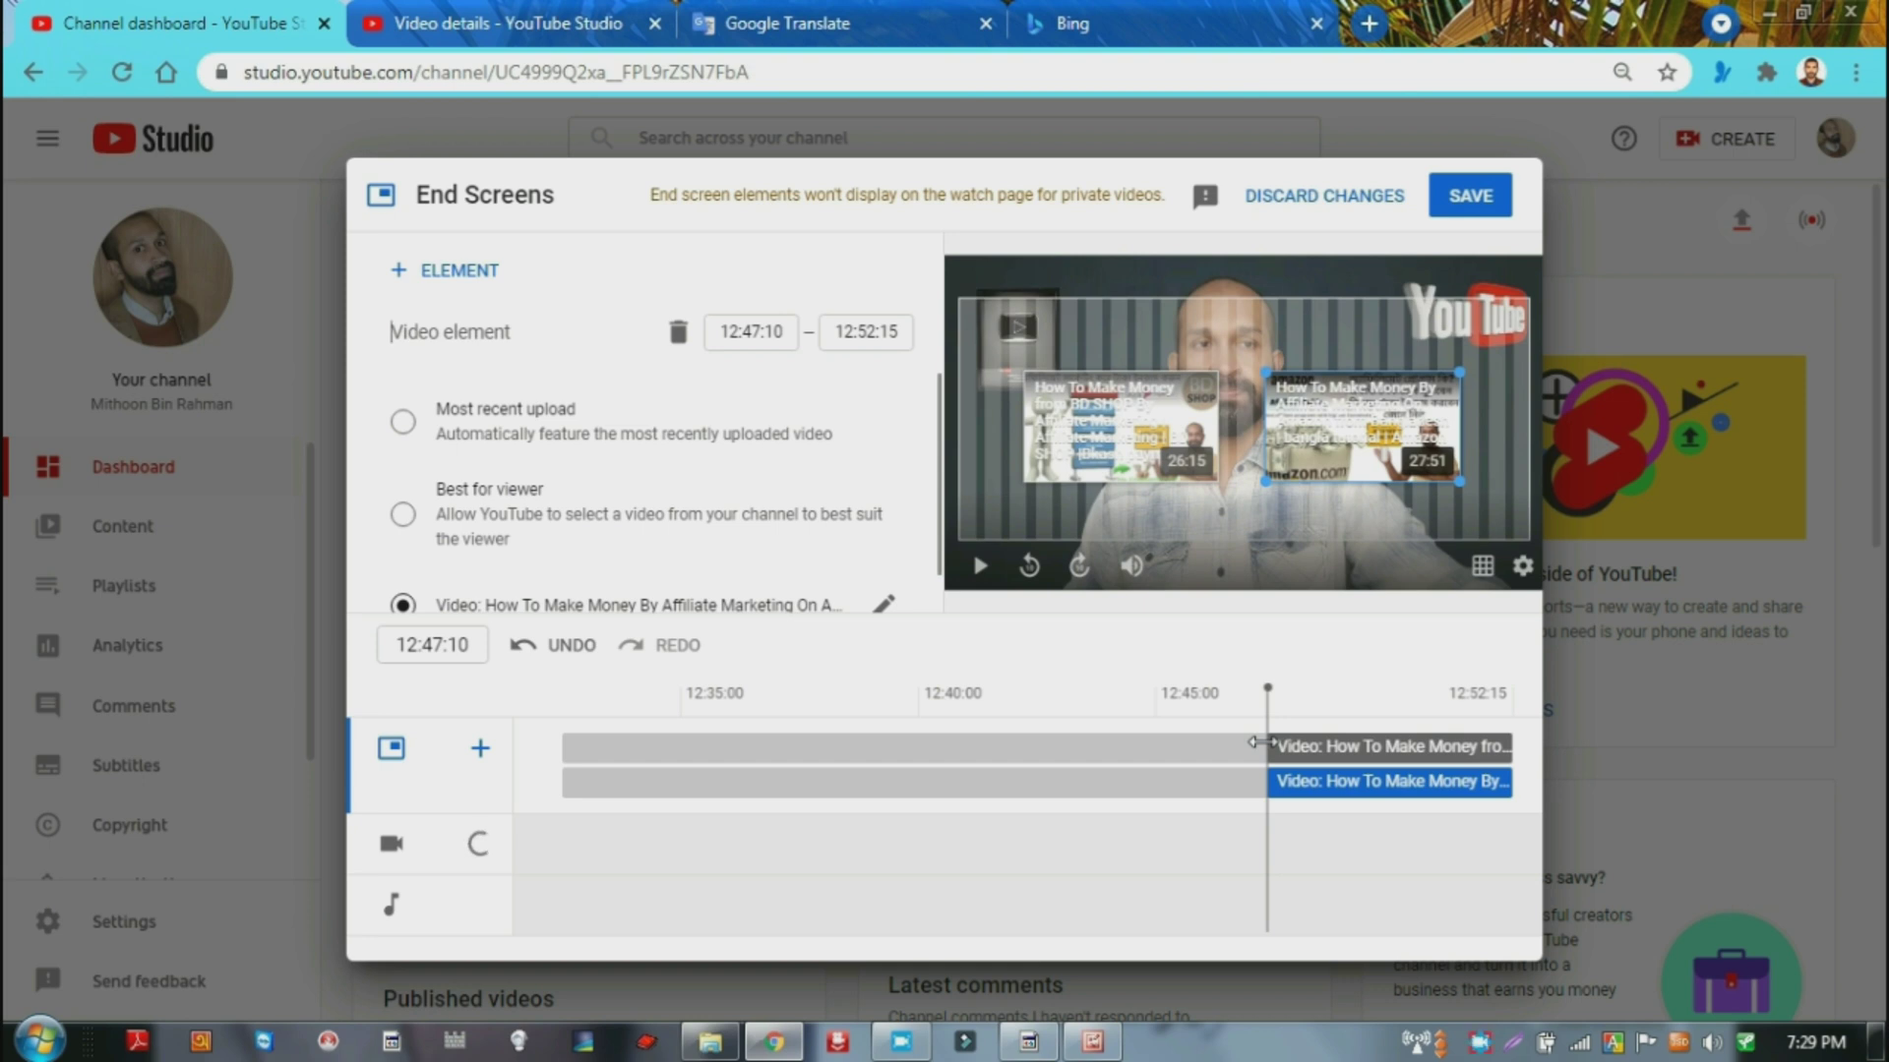
click(1466, 224)
click(1463, 205)
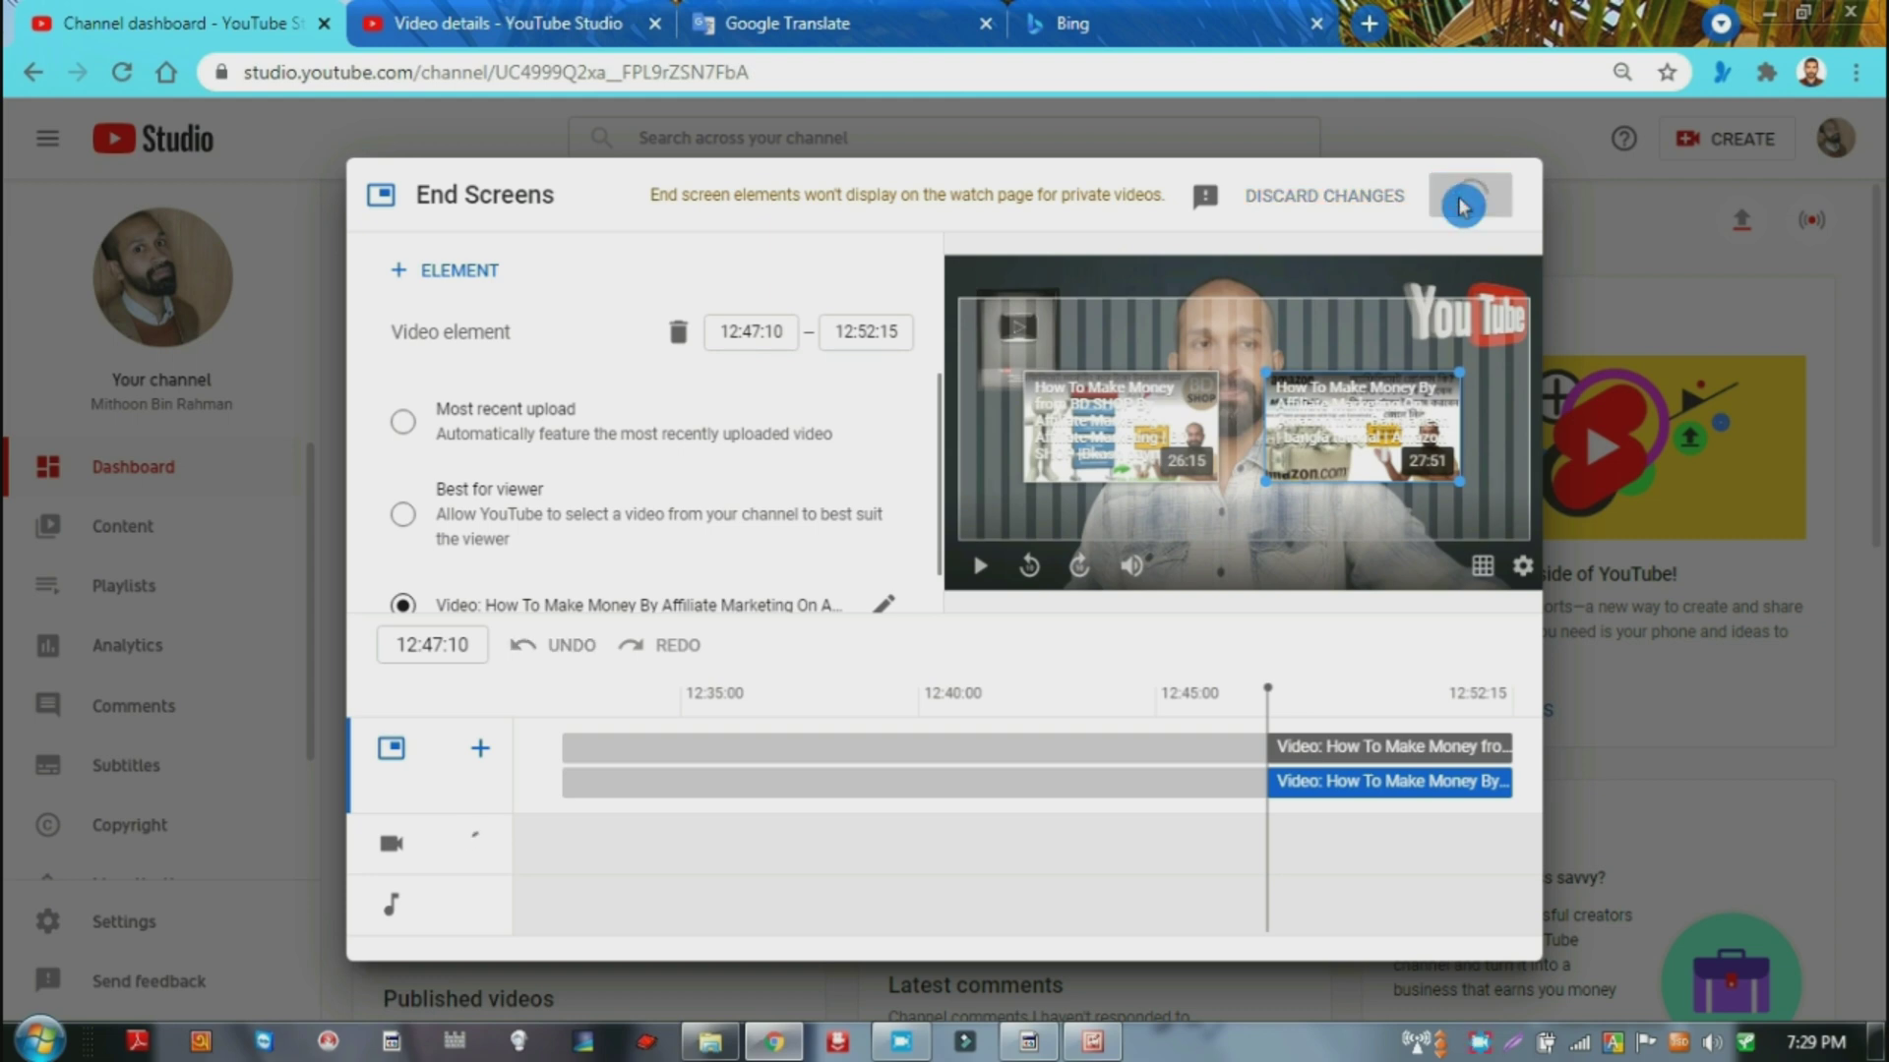